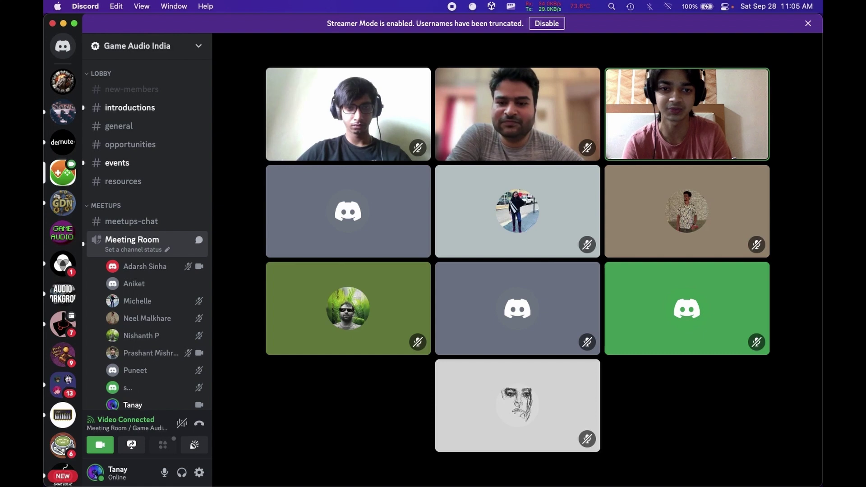
{"action": "mouse_move", "coordinate": [256, 341]}
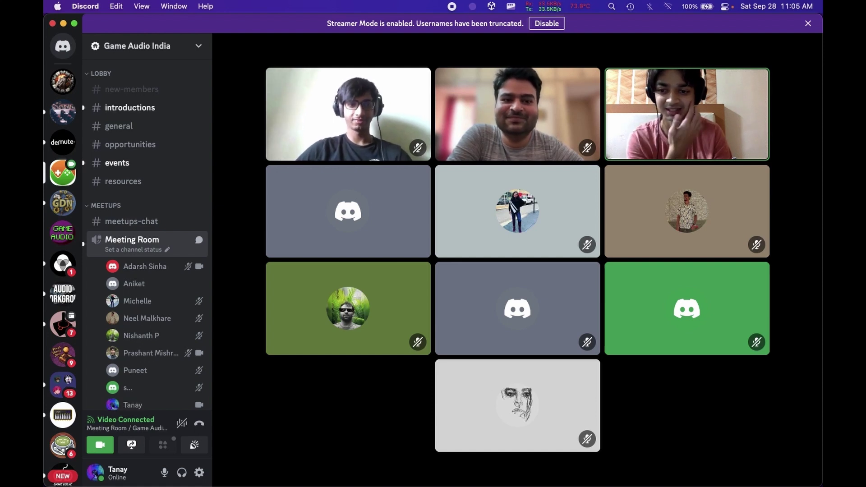
{"action": "mouse_move", "coordinate": [255, 390]}
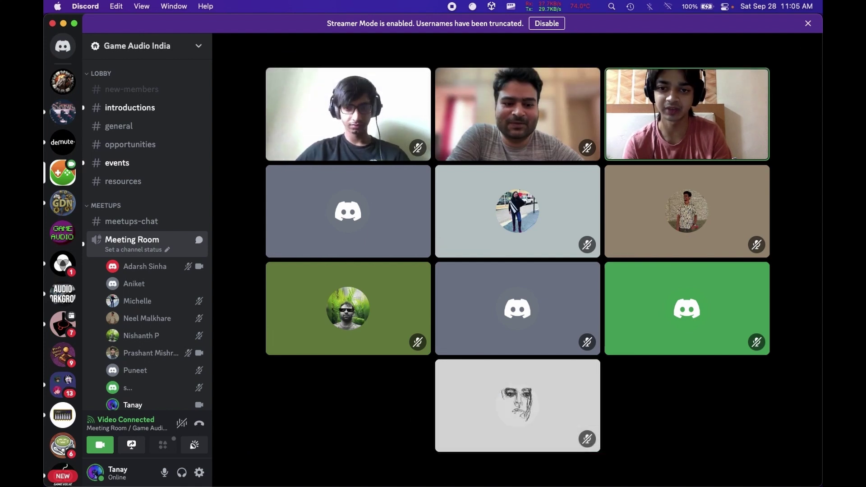
{"action": "mouse_move", "coordinate": [240, 359]}
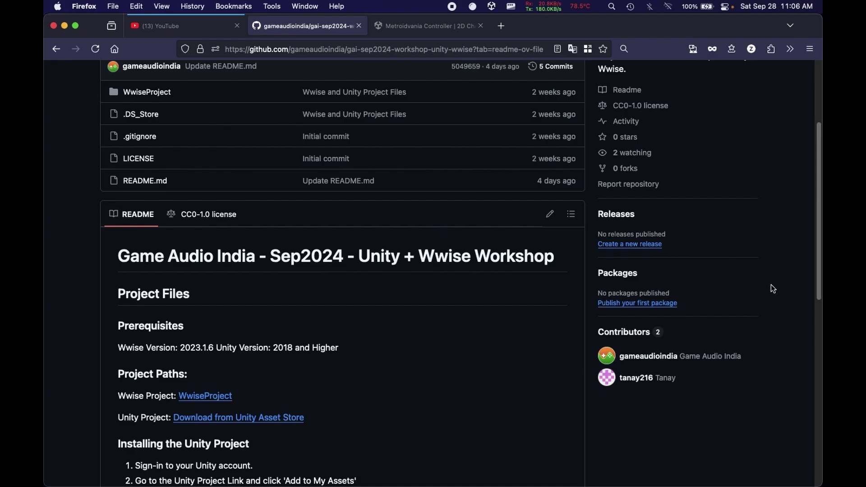
- Close the YouTube tab and view the clone and download options of the gai-sep2024-workshop-unity-wwise repository
{"action": "scroll", "coordinate": [468, 285], "scroll_direction": "up", "scroll_amount": 2}
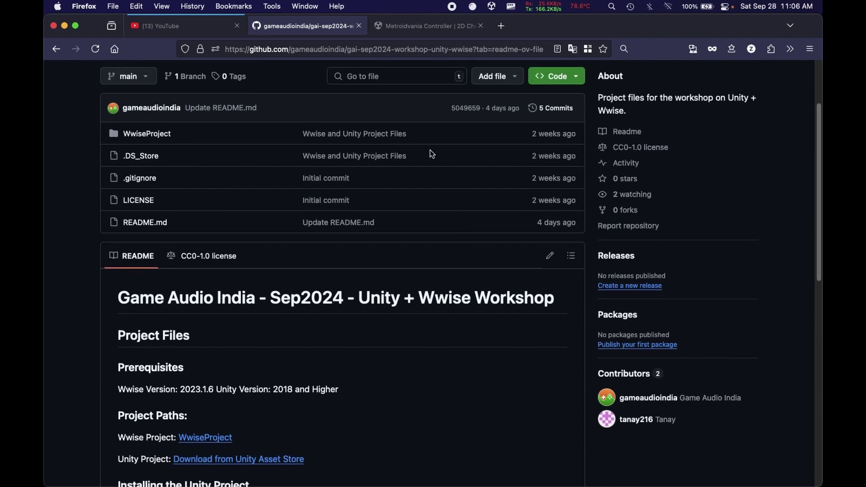
{"action": "left_click", "coordinate": [237, 26]}
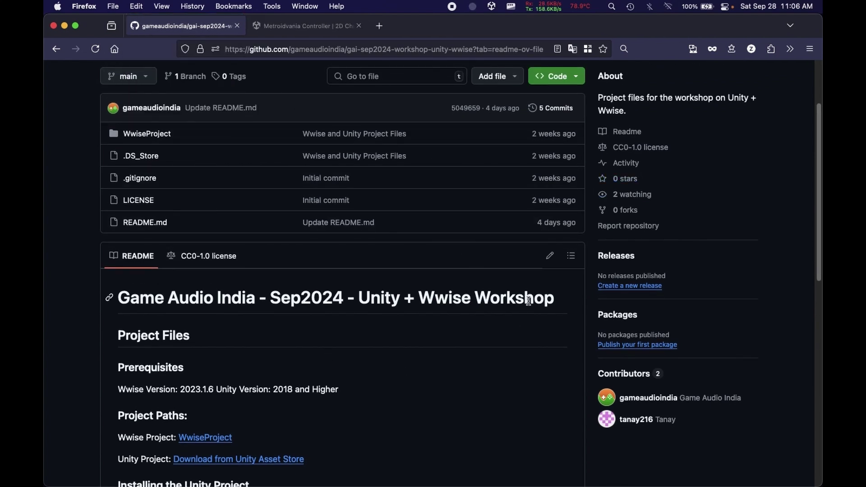
{"action": "scroll", "coordinate": [579, 301], "scroll_direction": "up", "scroll_amount": 2}
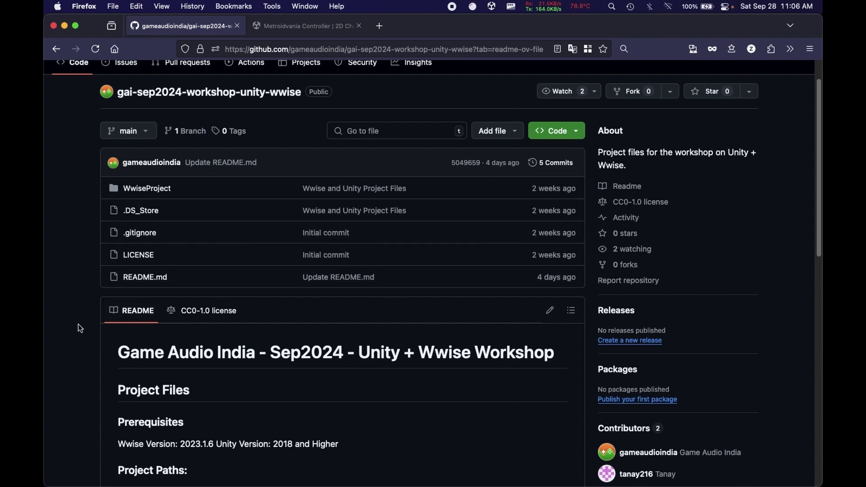
{"action": "left_click", "coordinate": [576, 134]}
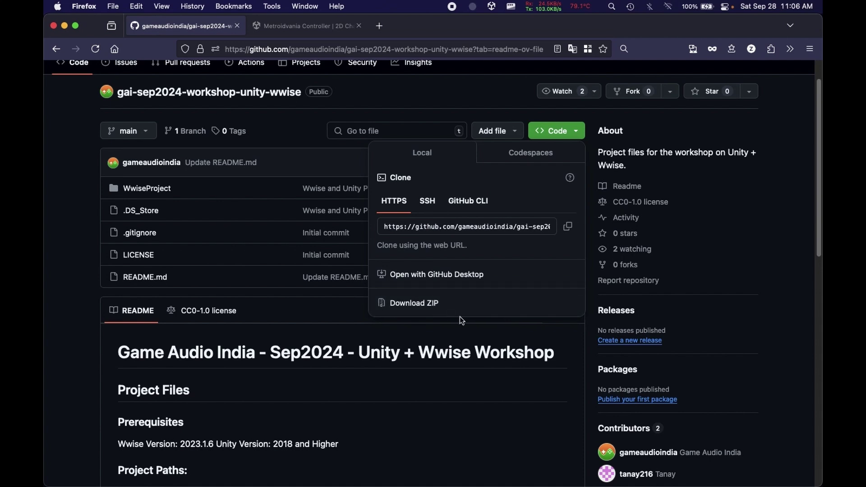
{"action": "left_click", "coordinate": [75, 214]}
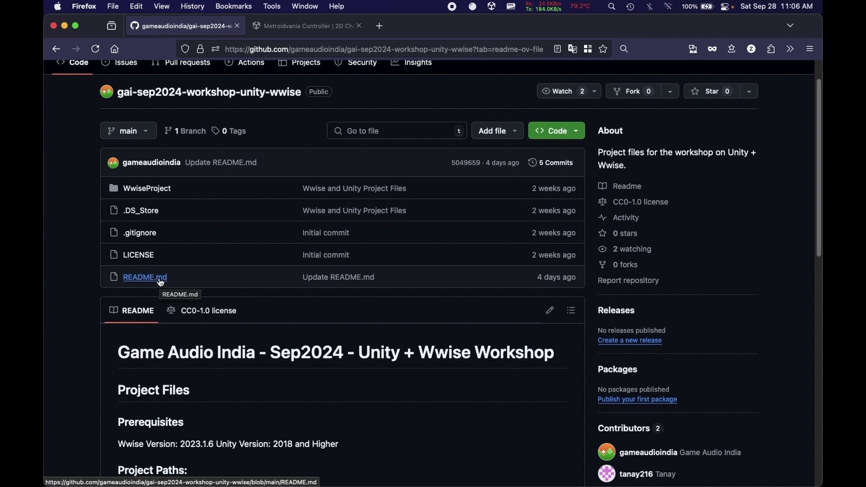
- Read the workshop README's prerequisites, project paths and instructions for installing the Unity project
{"action": "scroll", "coordinate": [160, 282], "scroll_direction": "down", "scroll_amount": 5}
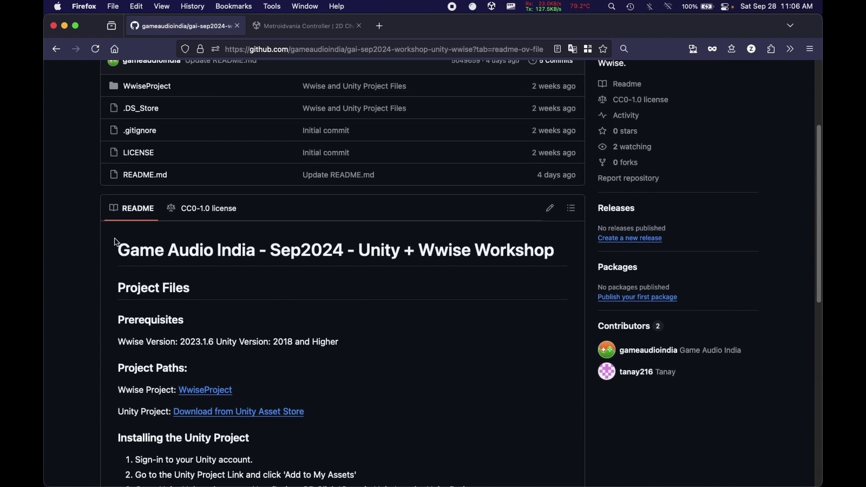
{"action": "triple_click", "coordinate": [160, 254]}
{"action": "left_click", "coordinate": [305, 318]}
{"action": "scroll", "coordinate": [407, 402], "scroll_direction": "down", "scroll_amount": 3}
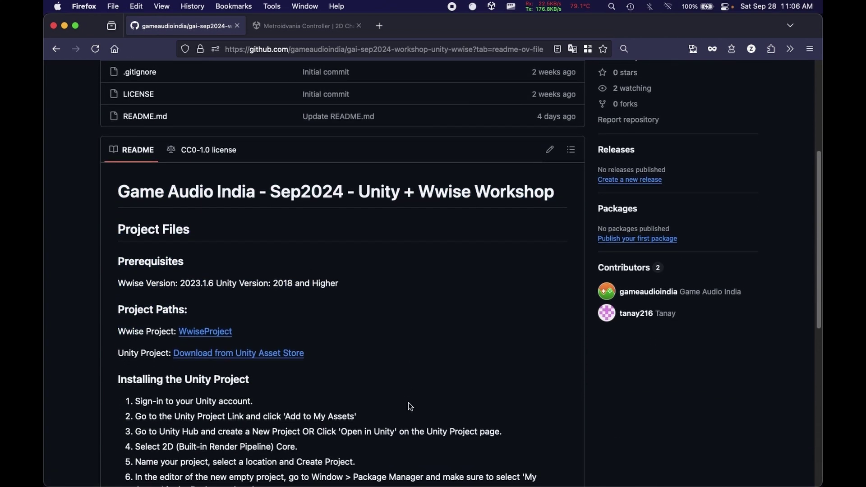
{"action": "scroll", "coordinate": [408, 405], "scroll_direction": "down", "scroll_amount": 2}
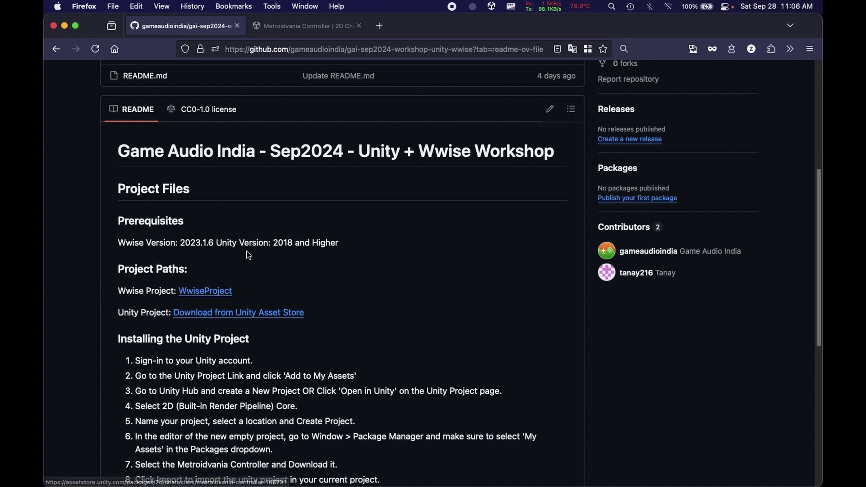
{"action": "scroll", "coordinate": [243, 197], "scroll_direction": "up", "scroll_amount": 6}
{"action": "scroll", "coordinate": [159, 220], "scroll_direction": "down", "scroll_amount": 5}
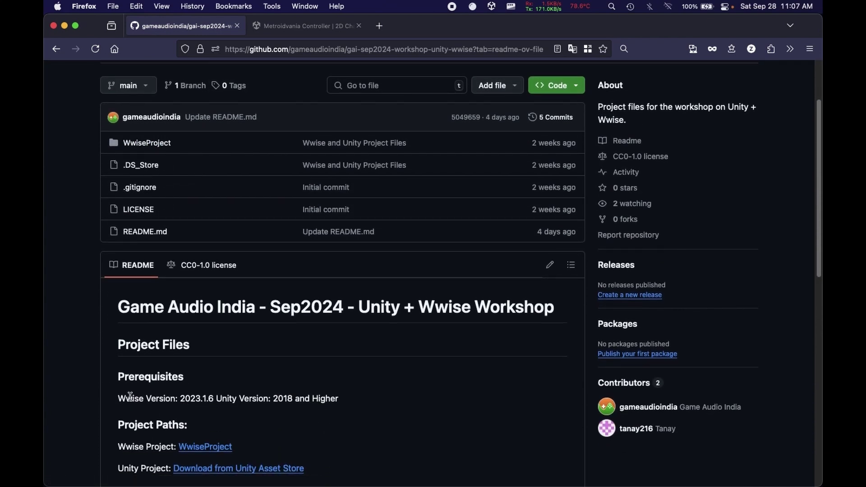
{"action": "scroll", "coordinate": [129, 396], "scroll_direction": "down", "scroll_amount": 2}
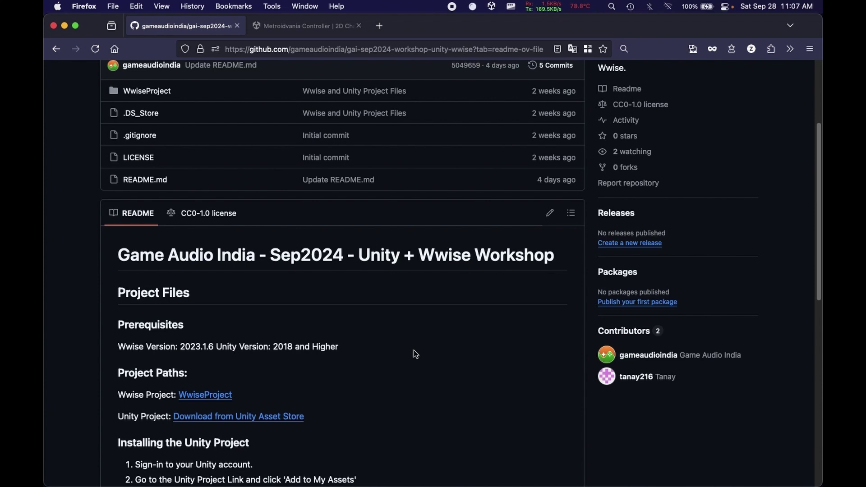
- Check the Meeting Room call in Discord and return to the GitHub README in Firefox
{"action": "key", "text": "ctrl+Left"}
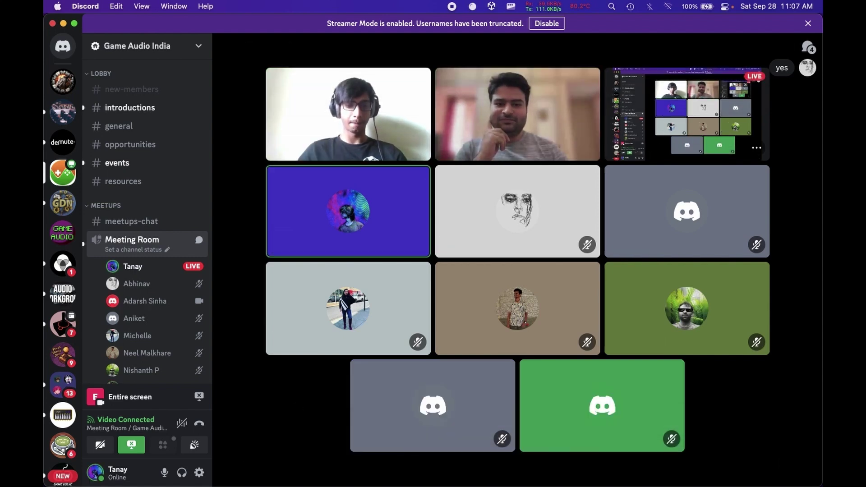
{"action": "key", "text": "ctrl+Right"}
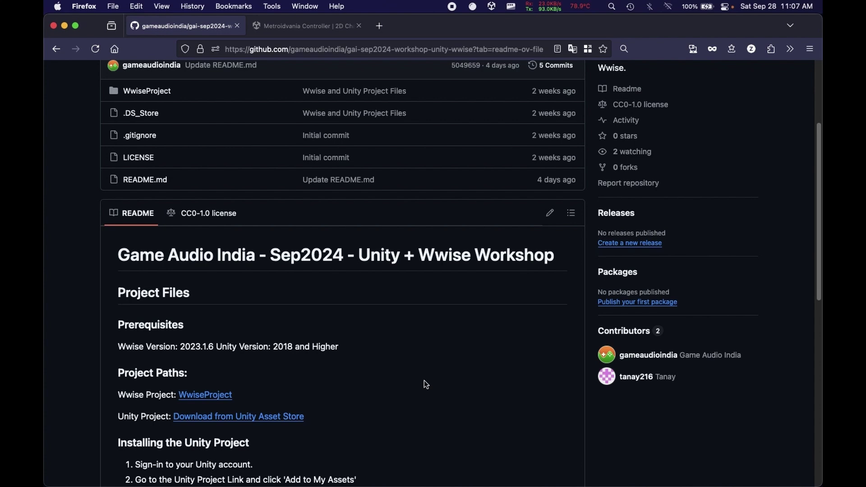
- Highlight the Wwise 2023.1.6 and Unity 2018 and Higher version requirements in the README's Prerequisites section
{"action": "scroll", "coordinate": [424, 380], "scroll_direction": "down", "scroll_amount": 2}
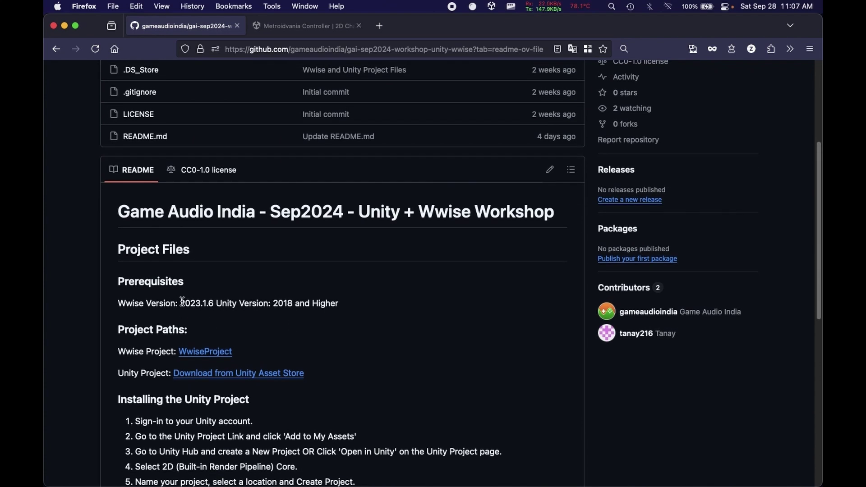
{"action": "scroll", "coordinate": [184, 301], "scroll_direction": "down", "scroll_amount": 1}
{"action": "left_click_drag", "start_coordinate": [184, 300], "coordinate": [230, 305]}
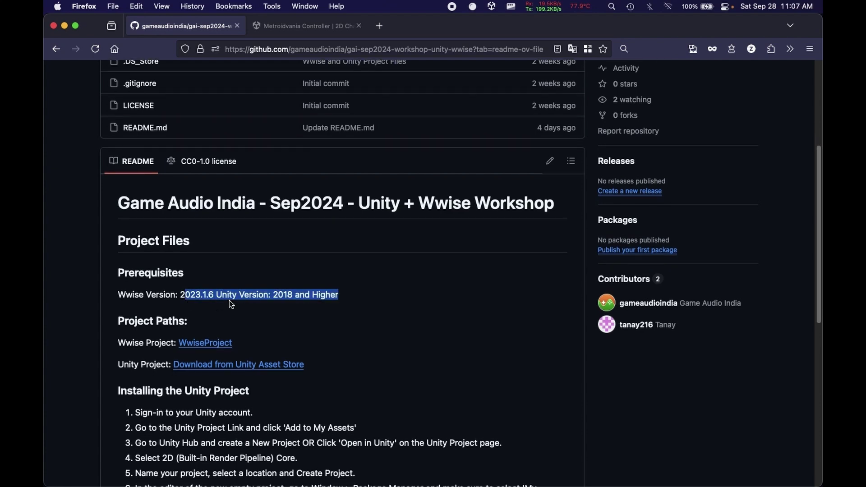
{"action": "left_click", "coordinate": [232, 297]}
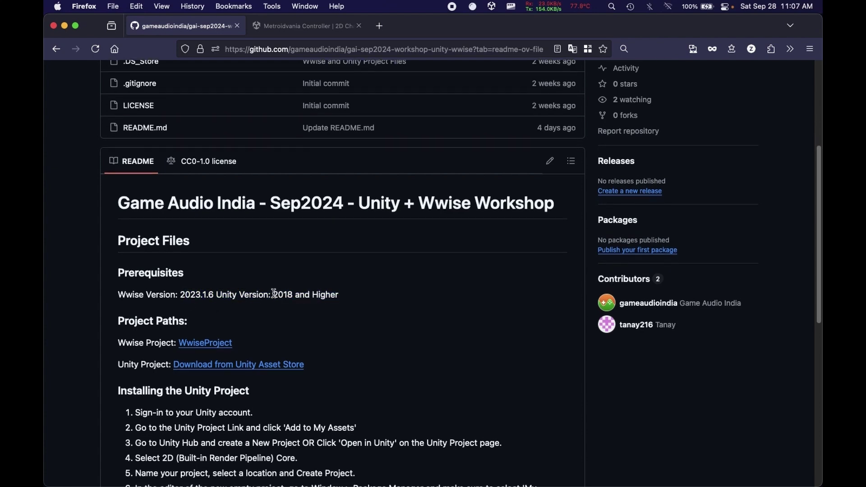
{"action": "left_click_drag", "start_coordinate": [273, 293], "coordinate": [380, 293]}
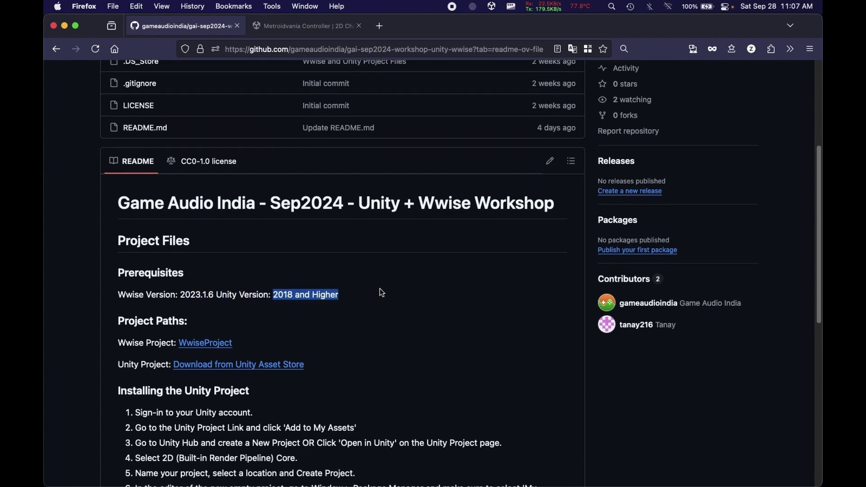
{"action": "left_click", "coordinate": [380, 293]}
{"action": "scroll", "coordinate": [334, 279], "scroll_direction": "up", "scroll_amount": 1}
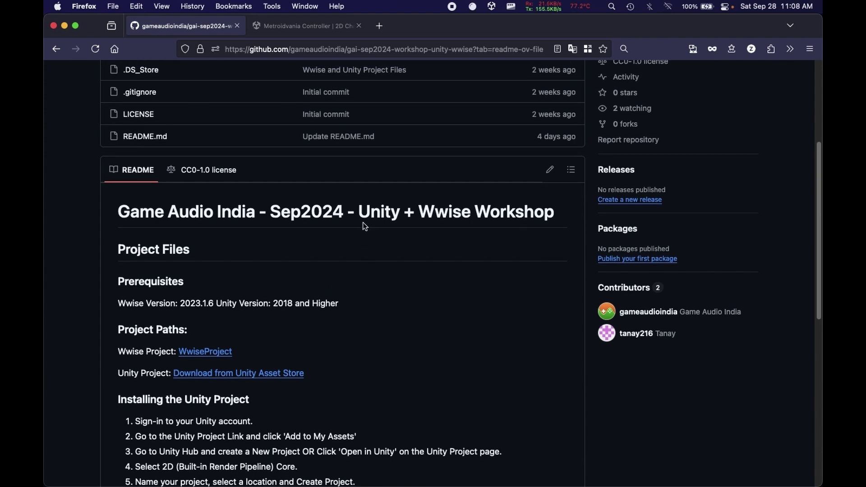
- Open the Metroidvania Controller Asset Store page, check the installed editors and project list in Unity Hub, and return to the page
{"action": "left_click", "coordinate": [307, 23]}
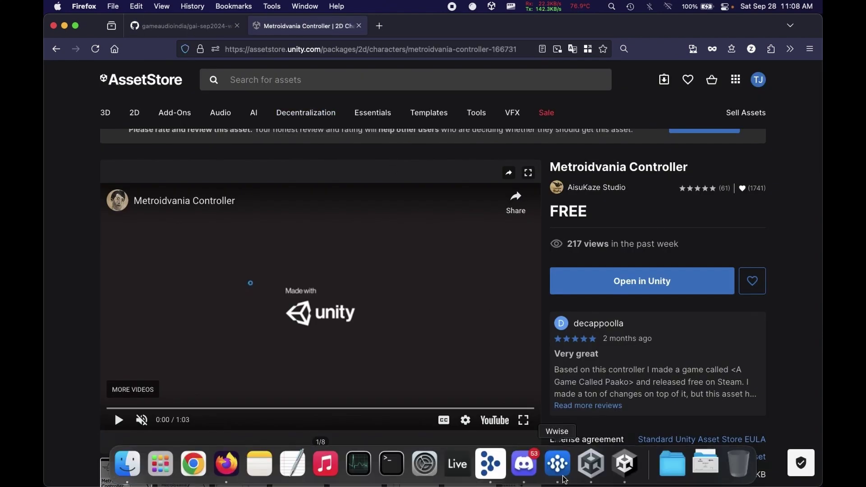
{"action": "left_click", "coordinate": [508, 464]}
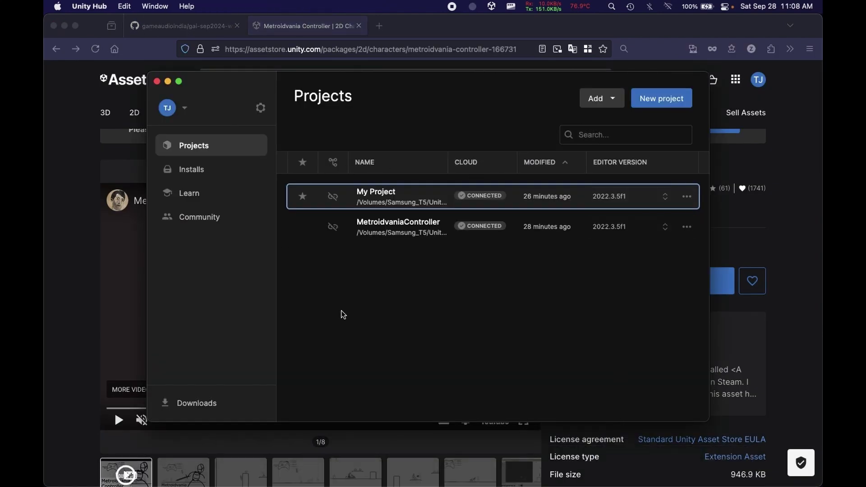
{"action": "left_click", "coordinate": [191, 169]}
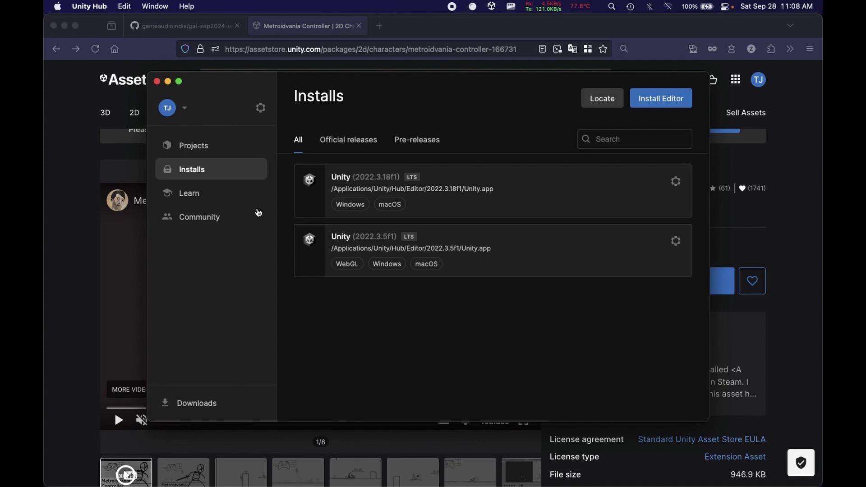
{"action": "left_click", "coordinate": [209, 146]}
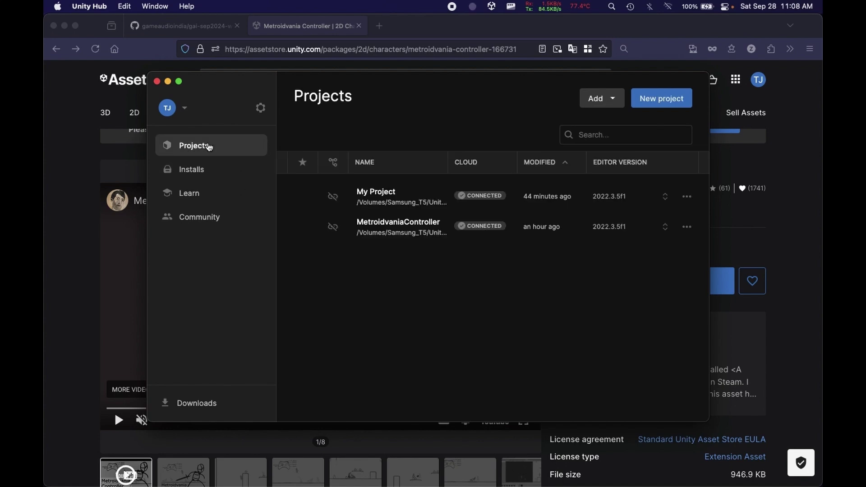
{"action": "left_click", "coordinate": [68, 178]}
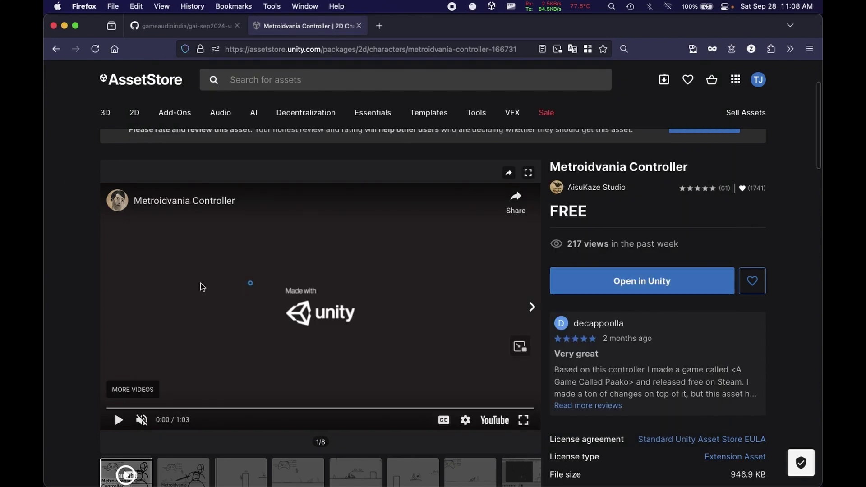
- Examine the Metroidvania Controller's asset details and its Open in Unity option on the Asset Store page
{"action": "scroll", "coordinate": [201, 293], "scroll_direction": "down", "scroll_amount": 2}
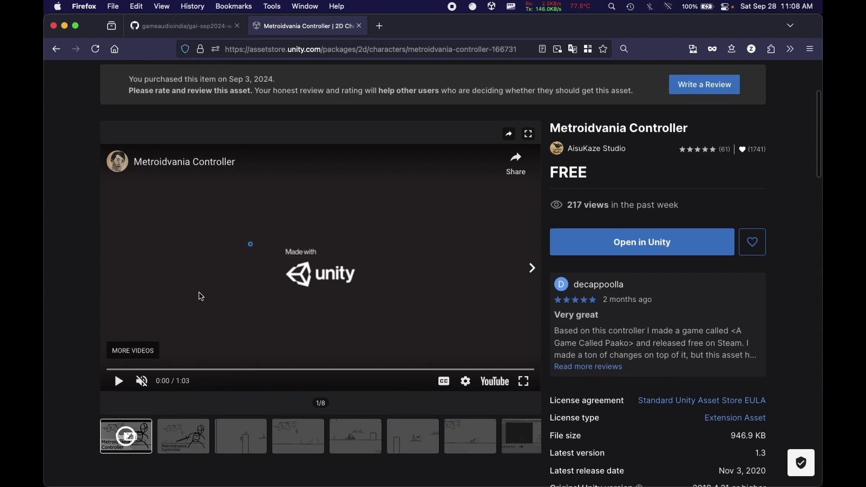
{"action": "scroll", "coordinate": [201, 296], "scroll_direction": "down", "scroll_amount": 2}
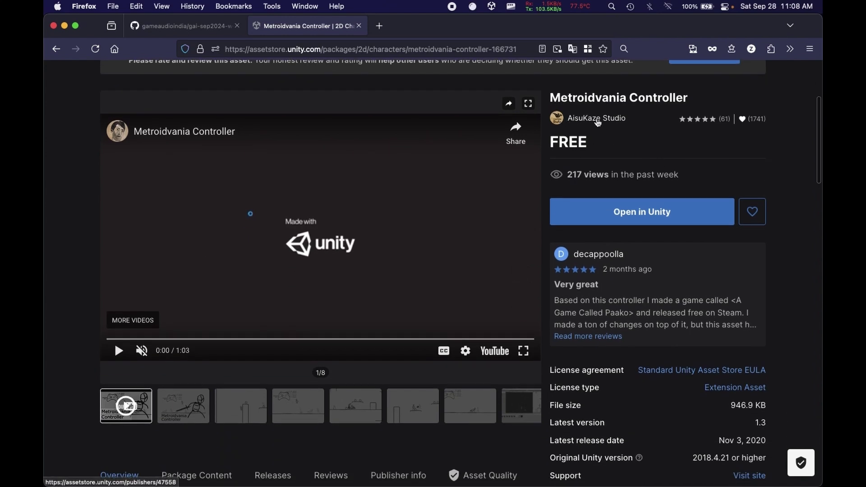
{"action": "scroll", "coordinate": [645, 141], "scroll_direction": "up", "scroll_amount": 1}
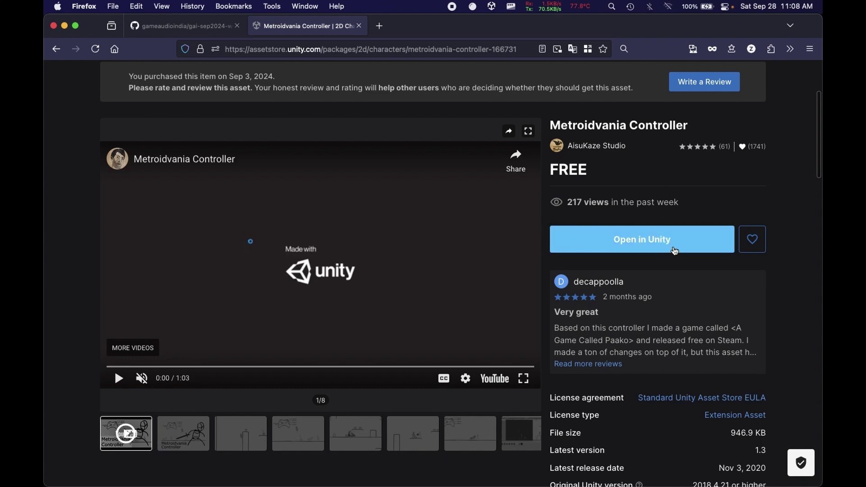
{"action": "left_click", "coordinate": [688, 240]}
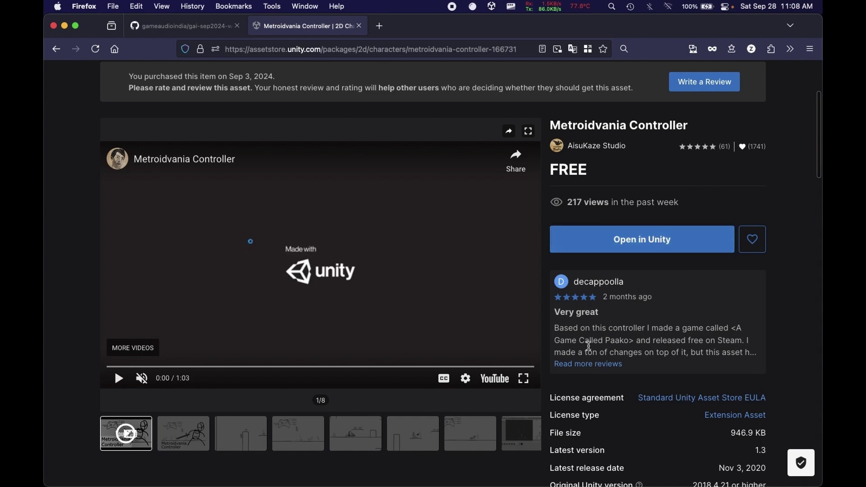
- Switch to Unity Hub and view the new project settings for the 2D (Built-In Render Pipeline) Core template without creating a project
{"action": "mouse_move", "coordinate": [606, 475]}
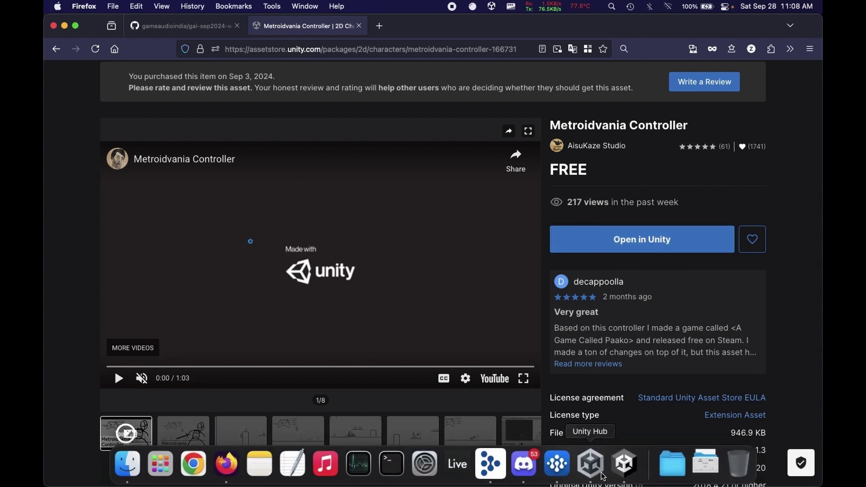
{"action": "left_click", "coordinate": [591, 465]}
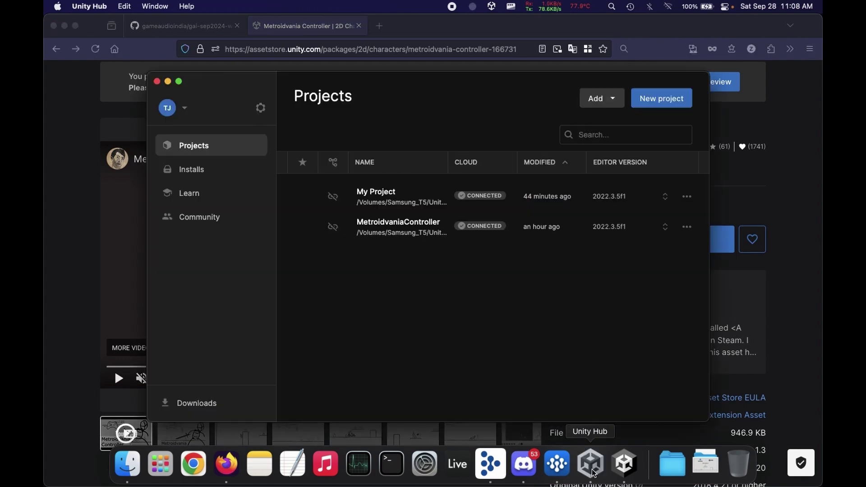
{"action": "left_click", "coordinate": [658, 100]}
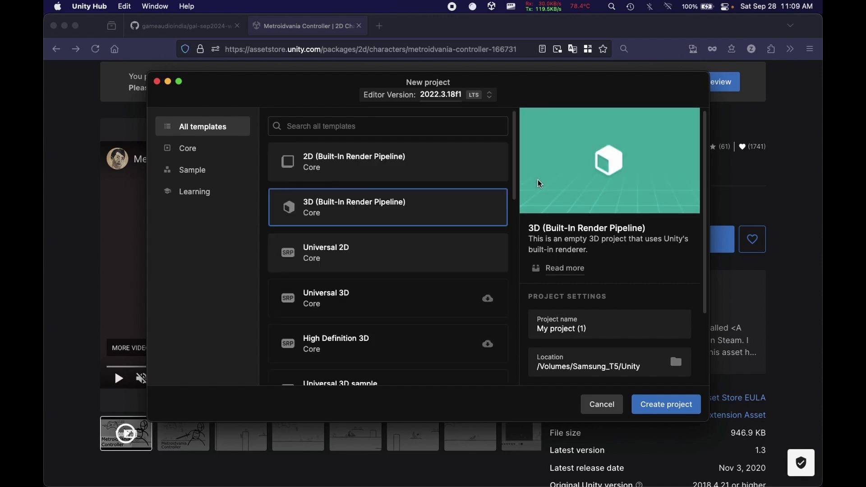
{"action": "left_click", "coordinate": [371, 165]}
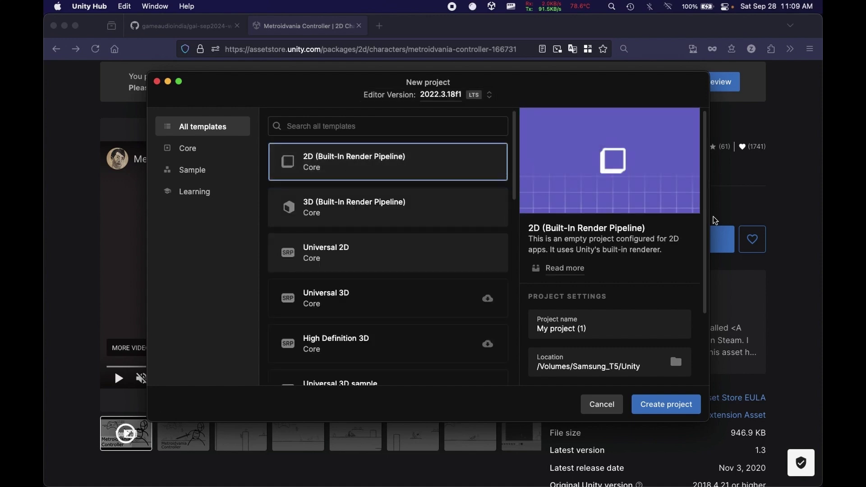
{"action": "scroll", "coordinate": [629, 225], "scroll_direction": "down", "scroll_amount": 3}
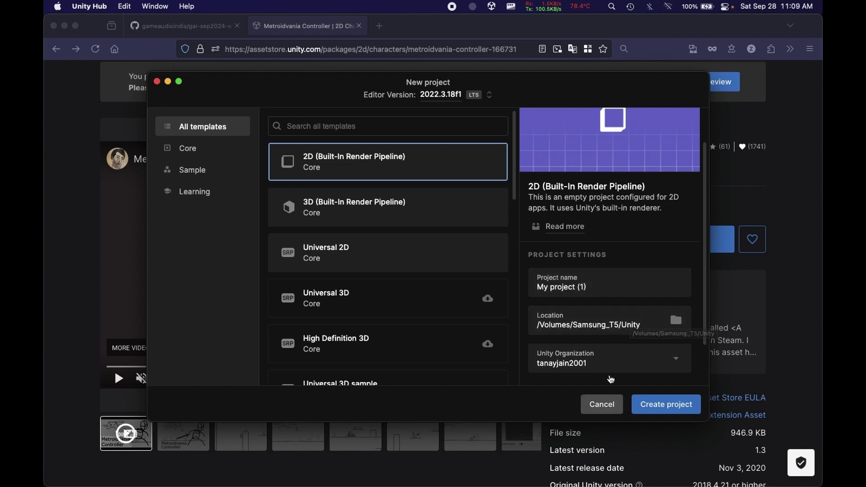
{"action": "key", "text": "Escape"}
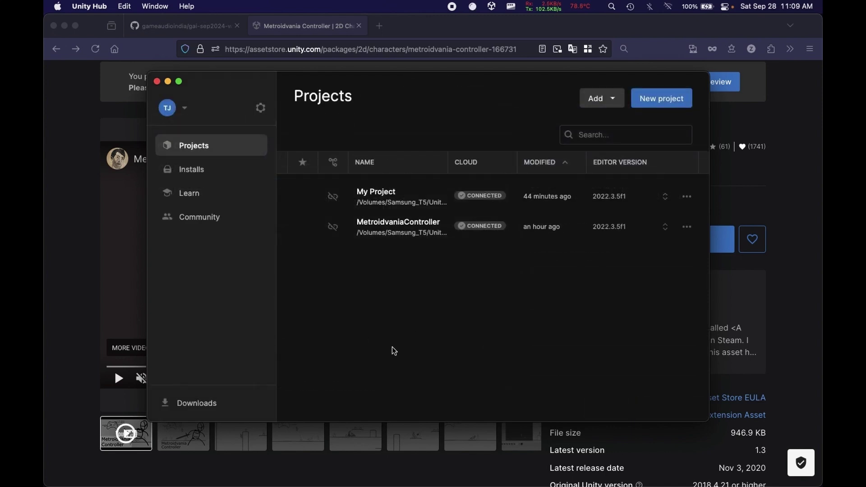
- Return to the GitHub README, then compare the gai-sep2024-workshop-unity-wwise and MetroidvaniaController folder contents in Finder
{"action": "mouse_move", "coordinate": [162, 471]}
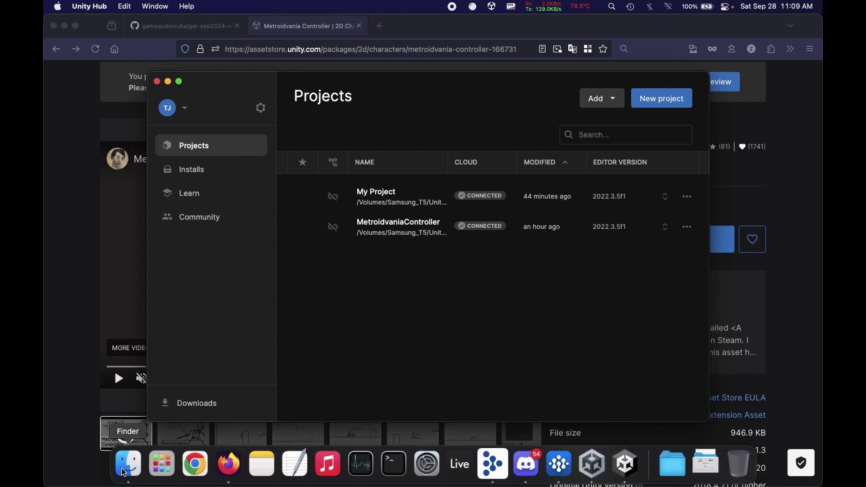
{"action": "left_click", "coordinate": [185, 26]}
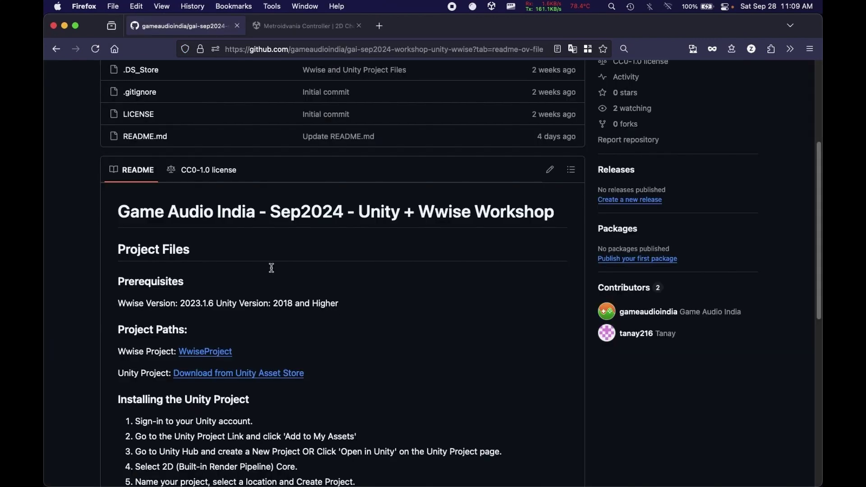
{"action": "scroll", "coordinate": [206, 218], "scroll_direction": "up", "scroll_amount": 3}
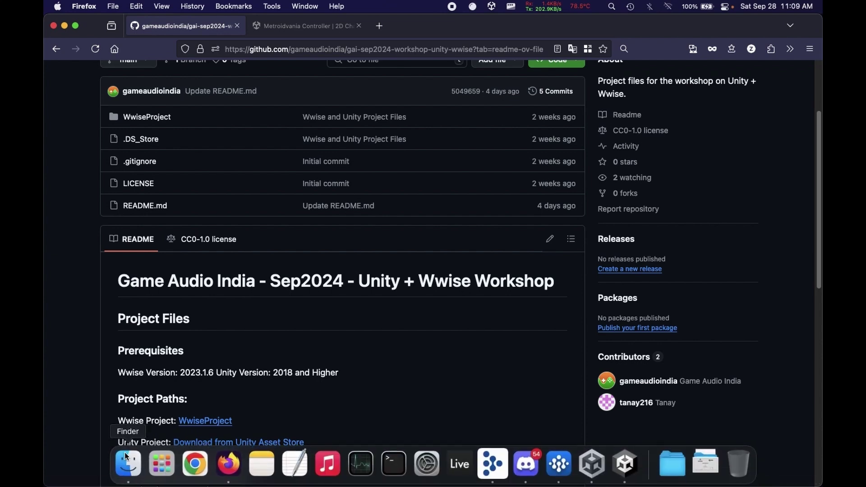
{"action": "left_click", "coordinate": [128, 462]}
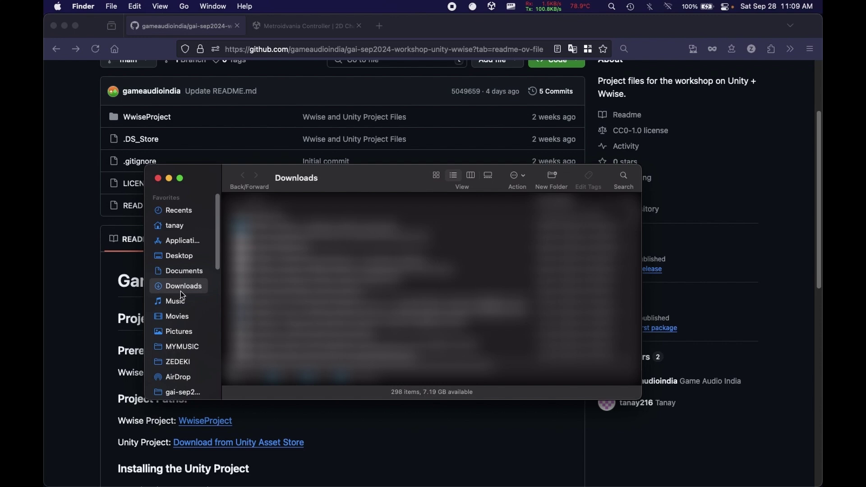
{"action": "scroll", "coordinate": [181, 291], "scroll_direction": "down", "scroll_amount": 3}
{"action": "left_click", "coordinate": [175, 324]}
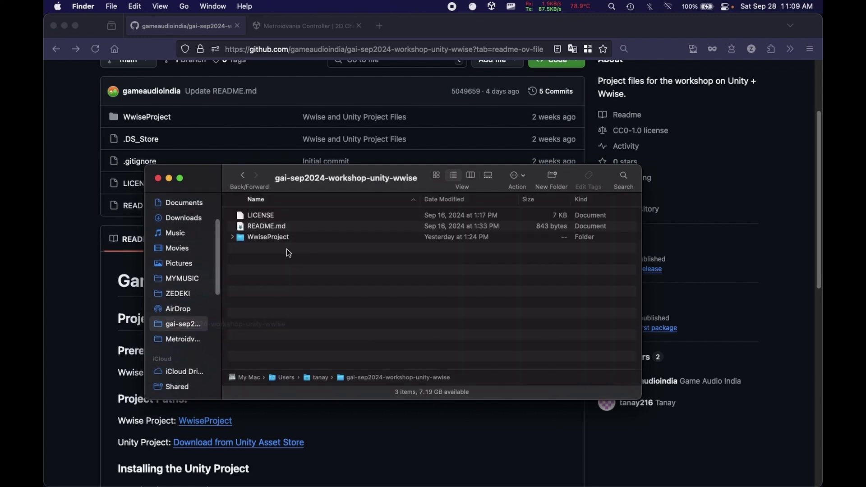
{"action": "left_click", "coordinate": [182, 339]}
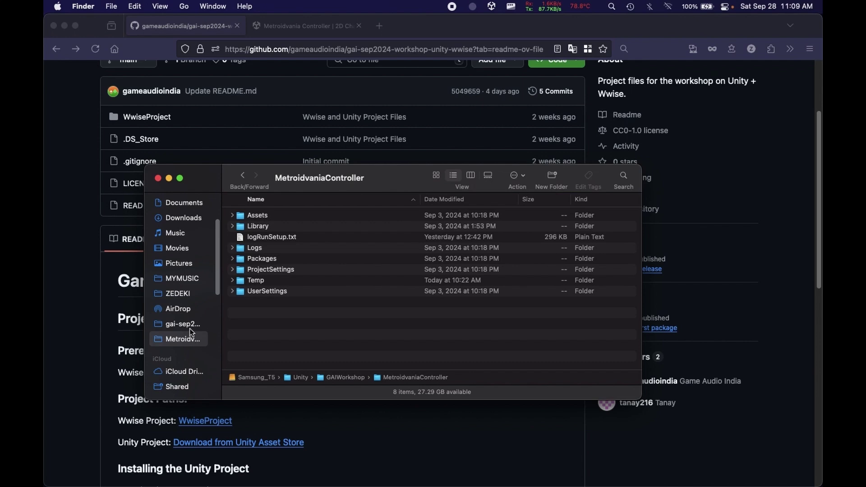
{"action": "left_click", "coordinate": [189, 326]}
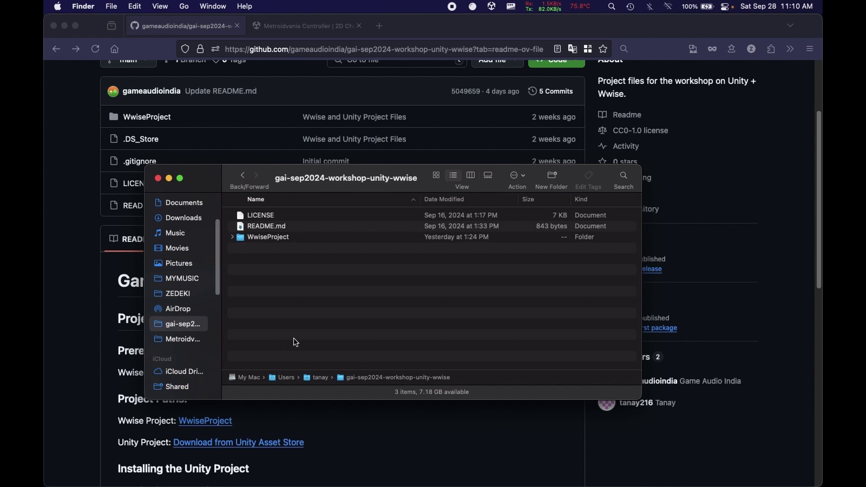
{"action": "left_click", "coordinate": [192, 338]}
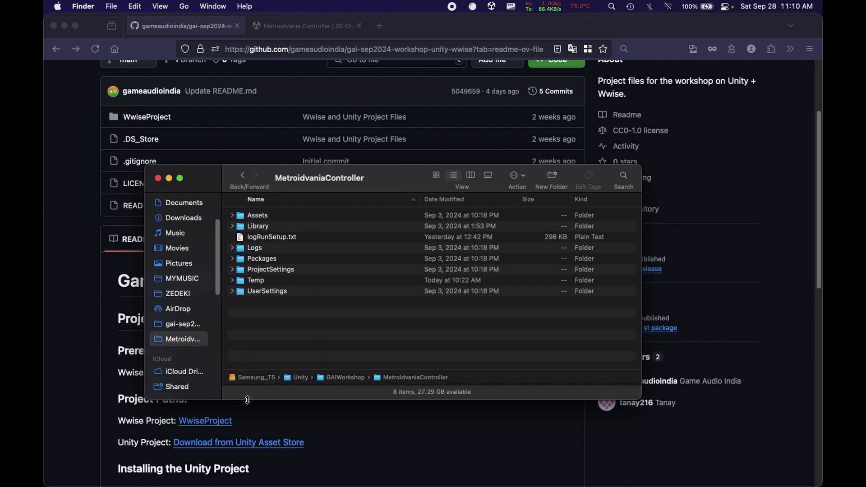
{"action": "left_click", "coordinate": [176, 325]}
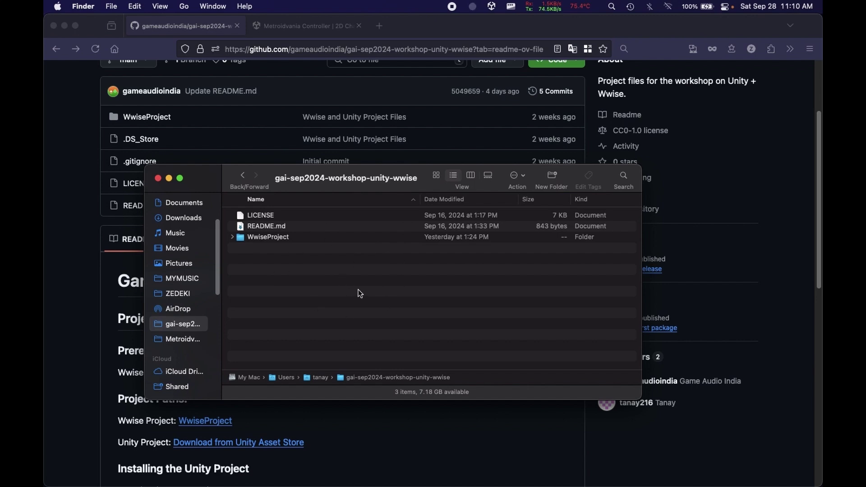
- Switch to the Unity editor with the Demo scene and open the Package Manager
{"action": "left_click", "coordinate": [552, 434]}
{"action": "mouse_move", "coordinate": [593, 483]}
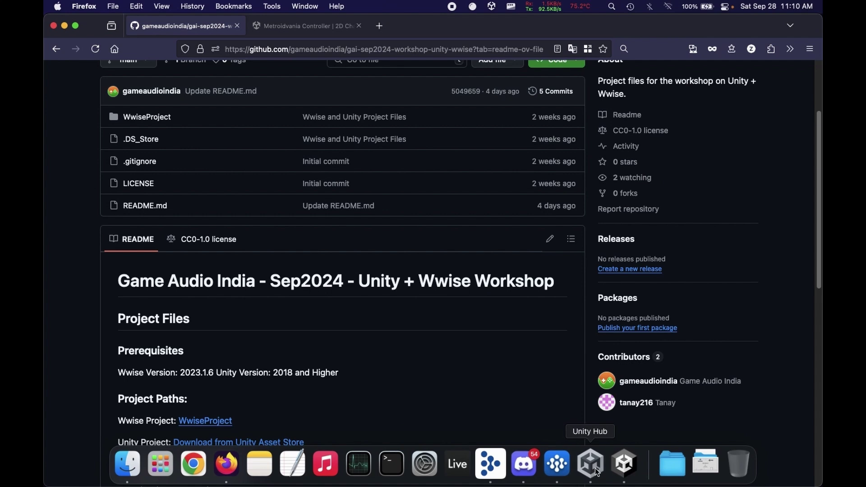
{"action": "left_click", "coordinate": [623, 463]}
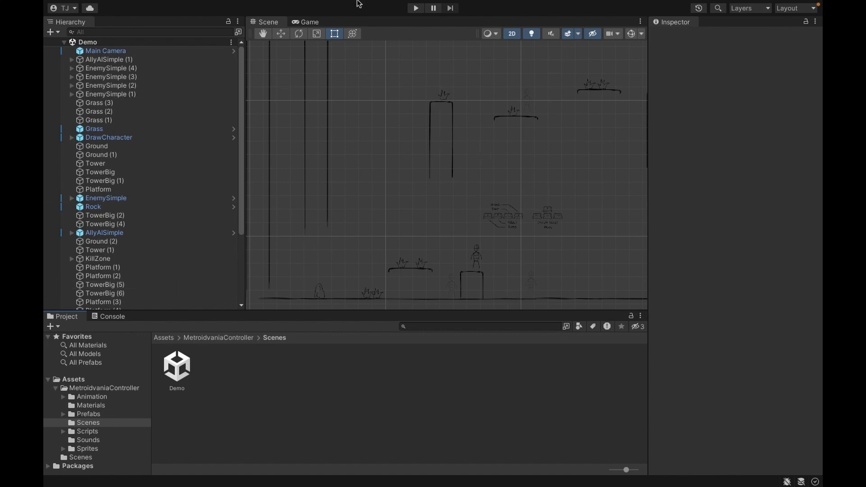
{"action": "left_click", "coordinate": [334, 6]}
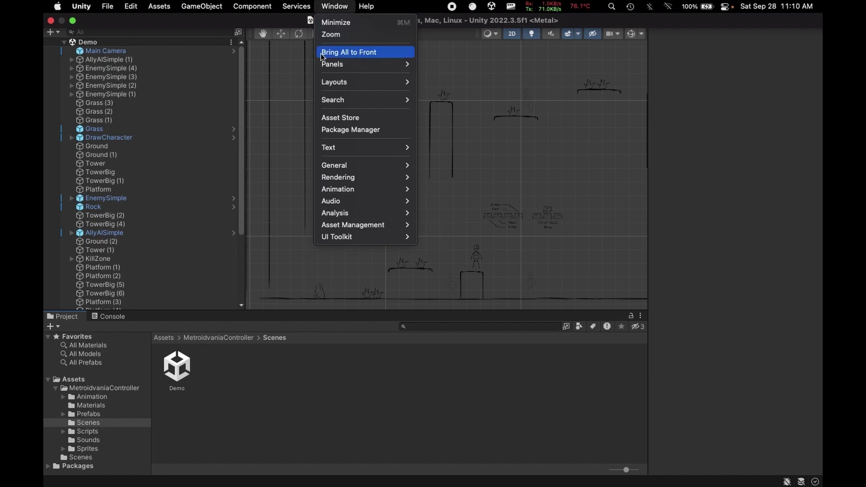
{"action": "left_click", "coordinate": [366, 130]}
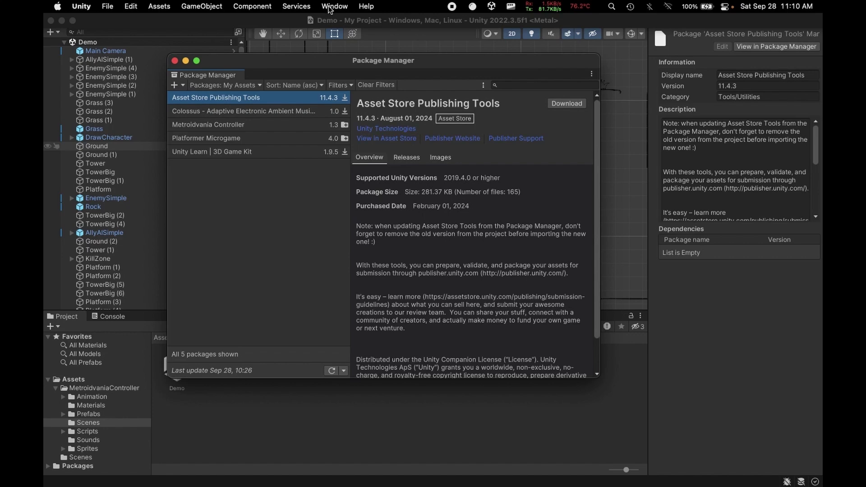
- List the My Assets packages, view the Metroidvania Controller package's details, and close the Package Manager
{"action": "left_click", "coordinate": [330, 7]}
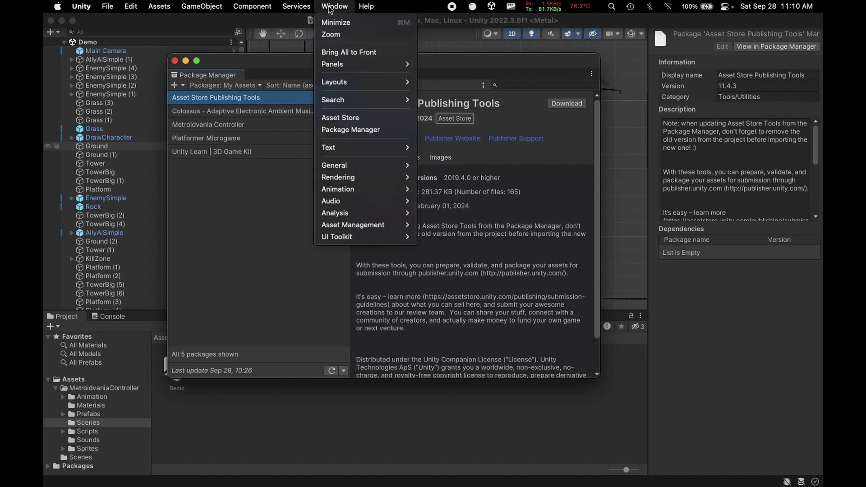
{"action": "left_click", "coordinate": [239, 201]}
{"action": "left_click", "coordinate": [221, 85]}
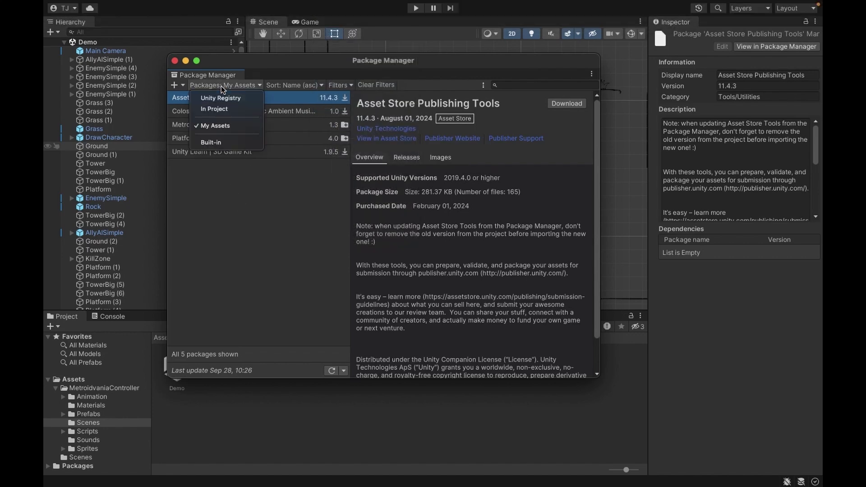
{"action": "left_click", "coordinate": [218, 128]}
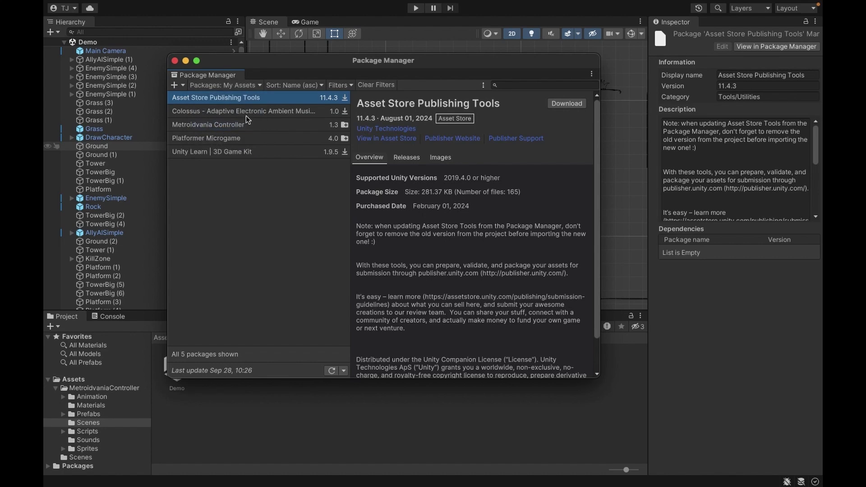
{"action": "left_click", "coordinate": [219, 123]}
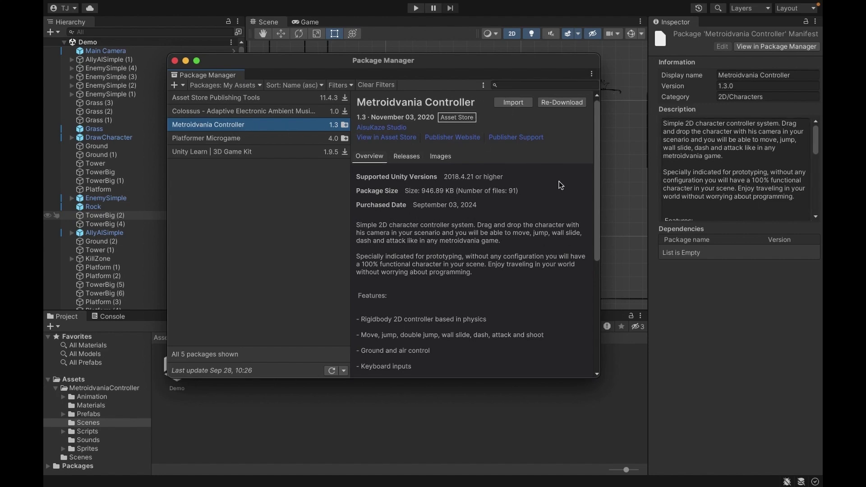
{"action": "left_click", "coordinate": [175, 61]}
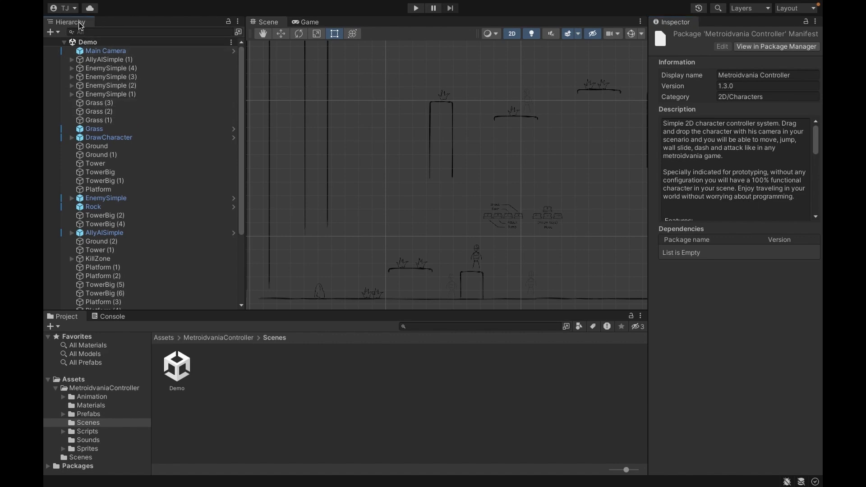
- Browse the MetroidvaniaController asset folders in the project, from Animation through Materials and Prefabs to Scenes
{"action": "left_click", "coordinate": [55, 318]}
{"action": "left_click", "coordinate": [131, 389]}
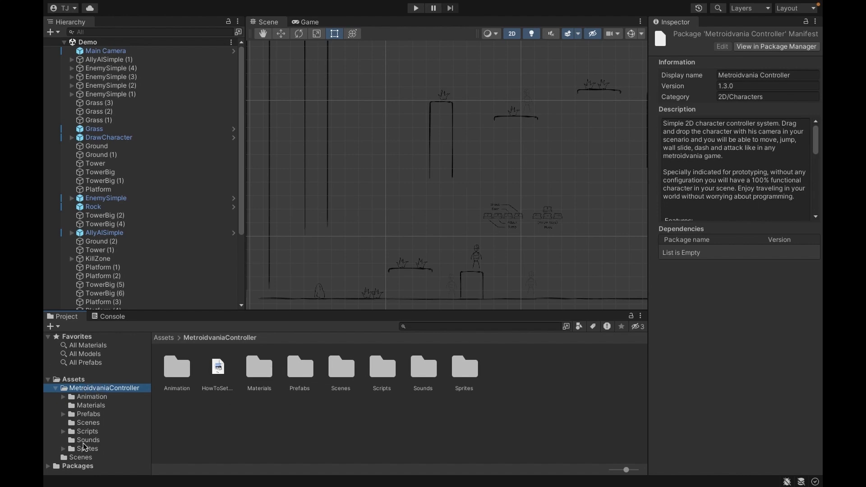
{"action": "left_click", "coordinate": [96, 397]}
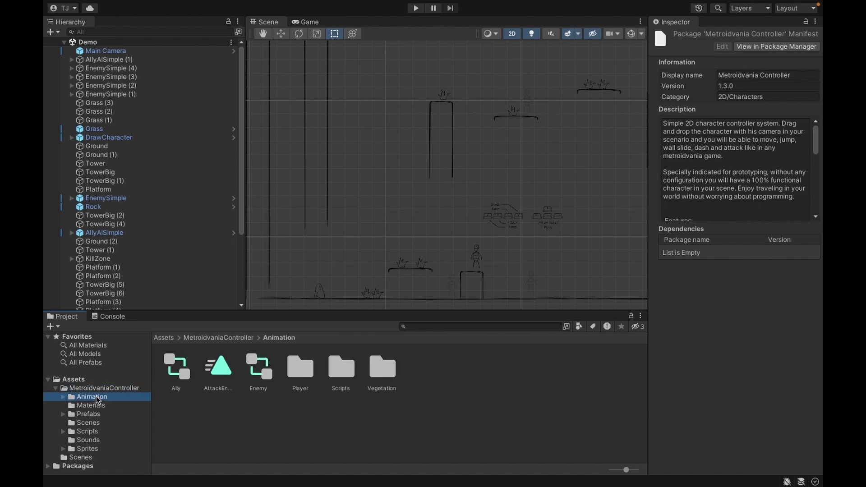
{"action": "key", "text": "Down"}
{"action": "key", "text": "Down"}
{"action": "key", "text": "Down"}
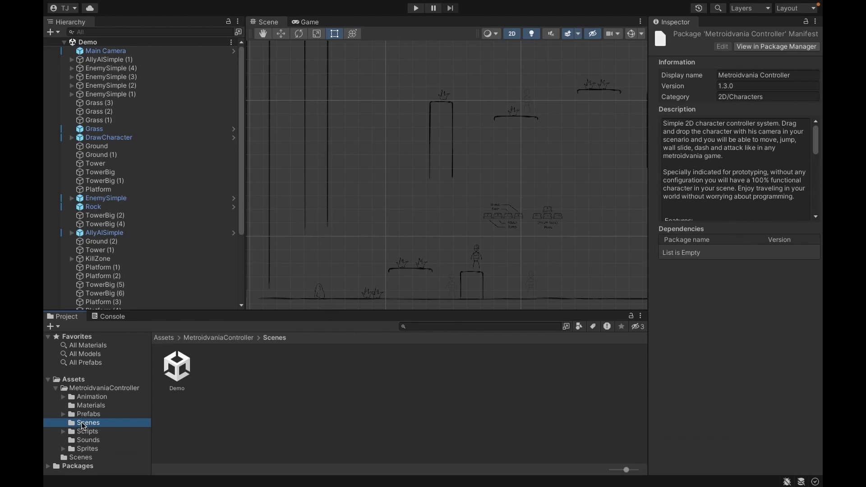
{"action": "left_click", "coordinate": [162, 421]}
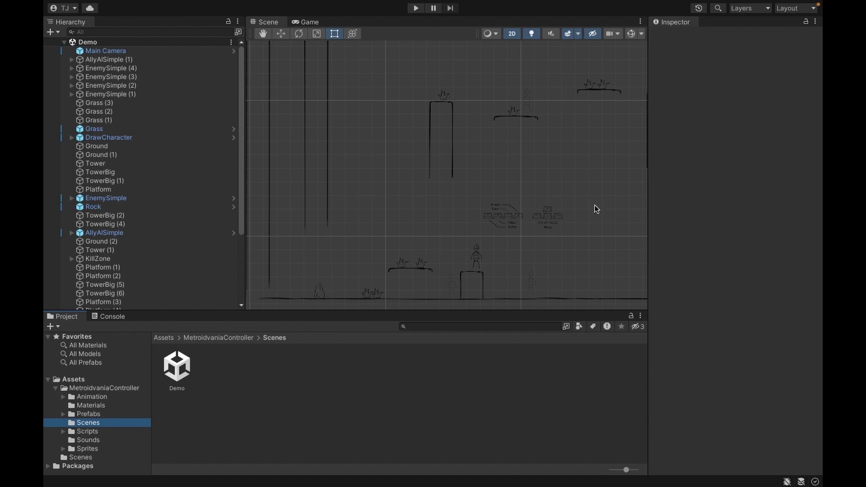
- Examine the Demo scene's level layout and check its AllyAISimple (1) object in the hierarchy
{"action": "scroll", "coordinate": [322, 180], "scroll_direction": "down", "scroll_amount": 5}
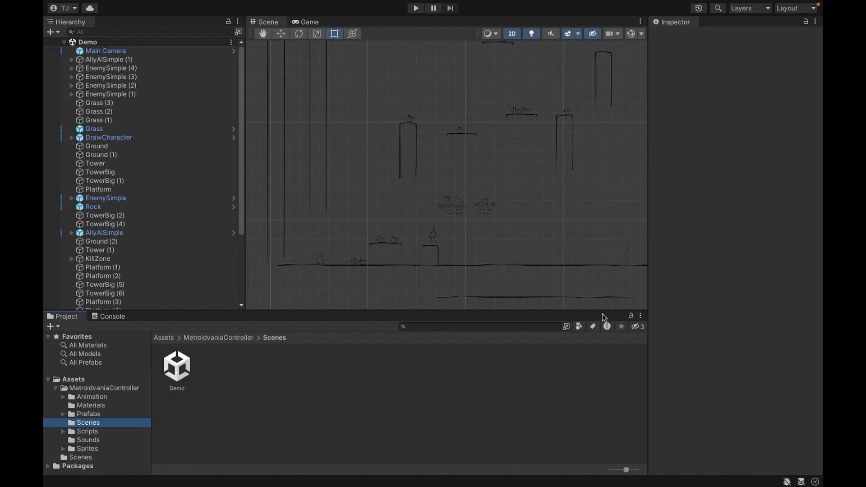
{"action": "scroll", "coordinate": [299, 256], "scroll_direction": "up", "scroll_amount": 2}
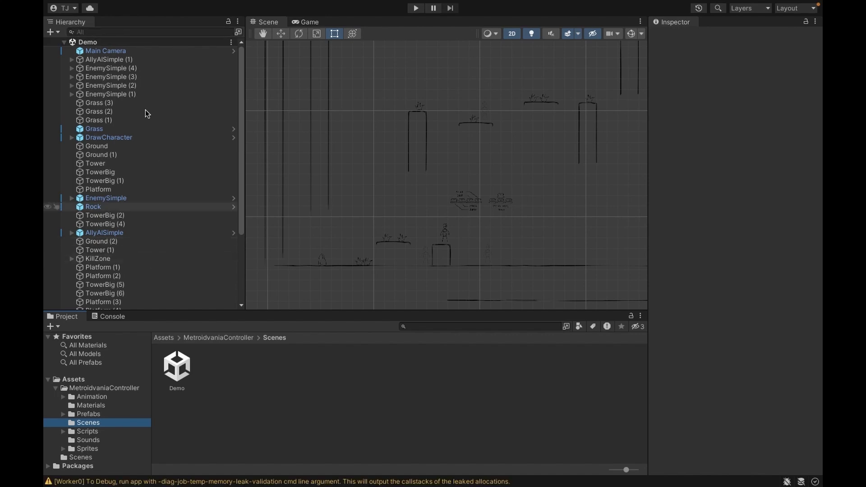
{"action": "left_click", "coordinate": [110, 40]}
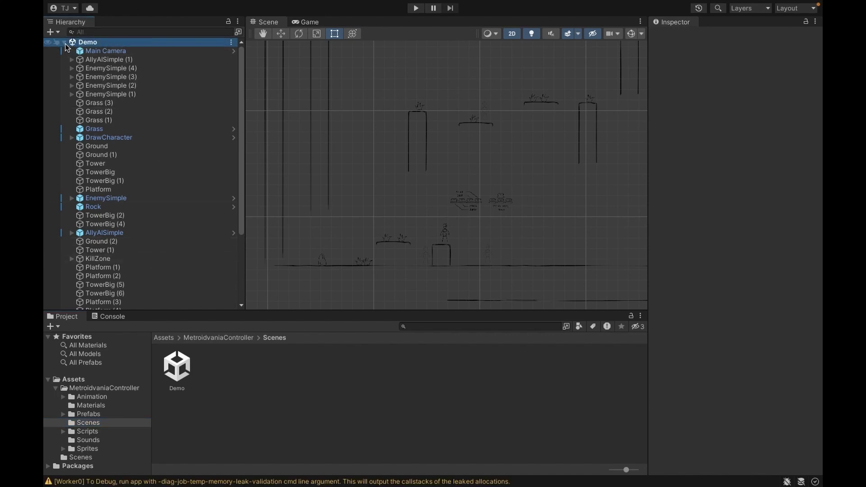
{"action": "left_click", "coordinate": [136, 62]}
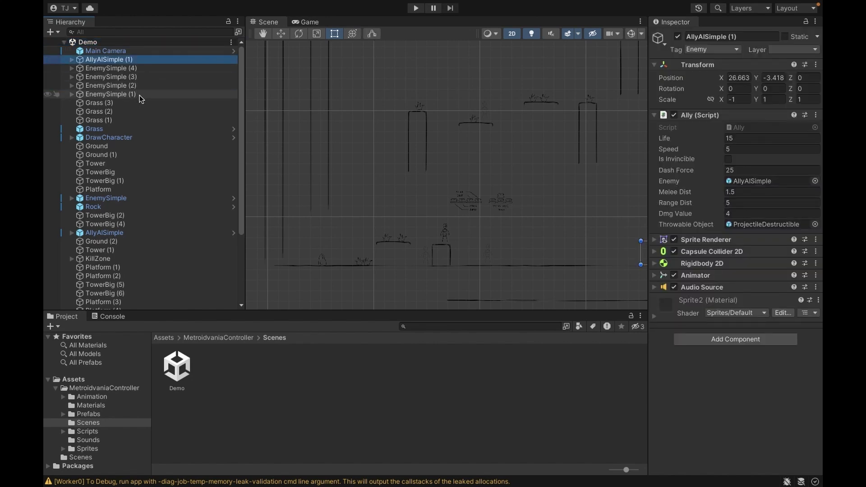
{"action": "left_click", "coordinate": [109, 42]}
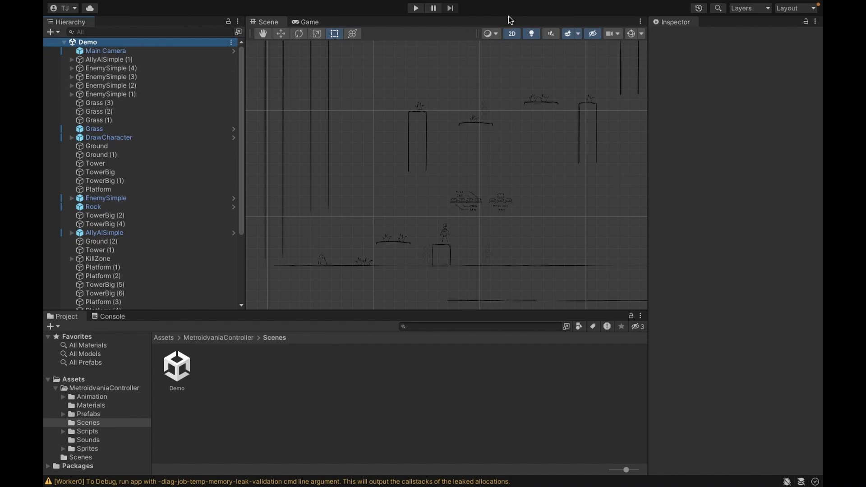
- Inspect the Main Camera's components and look through the full list of objects in the Demo scene
{"action": "left_click", "coordinate": [117, 51]}
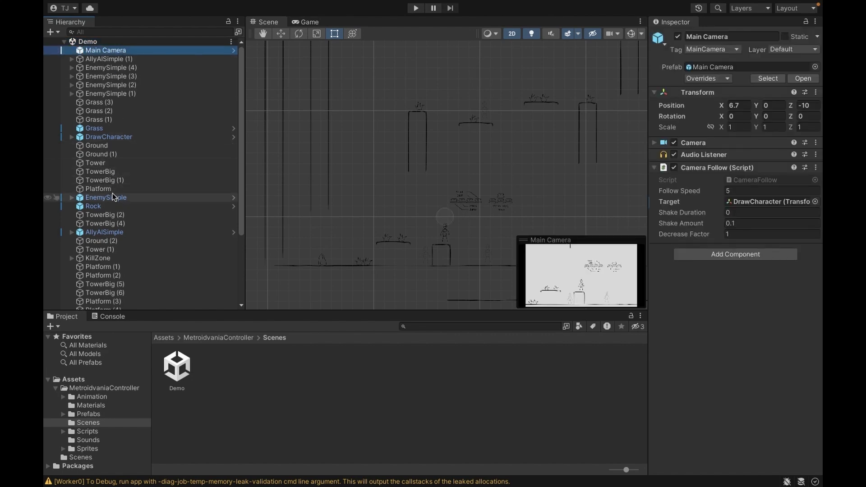
{"action": "scroll", "coordinate": [115, 197], "scroll_direction": "down", "scroll_amount": 4}
{"action": "scroll", "coordinate": [113, 196], "scroll_direction": "up", "scroll_amount": 4}
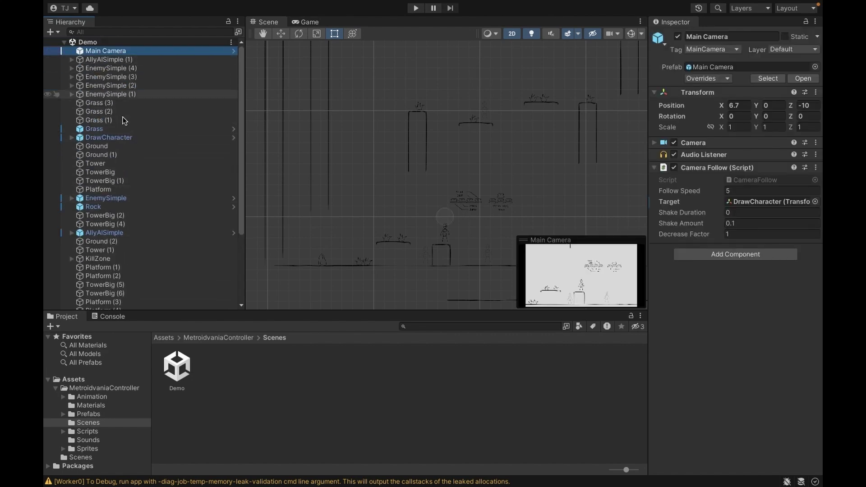
{"action": "scroll", "coordinate": [138, 259], "scroll_direction": "down", "scroll_amount": 4}
{"action": "scroll", "coordinate": [136, 252], "scroll_direction": "up", "scroll_amount": 4}
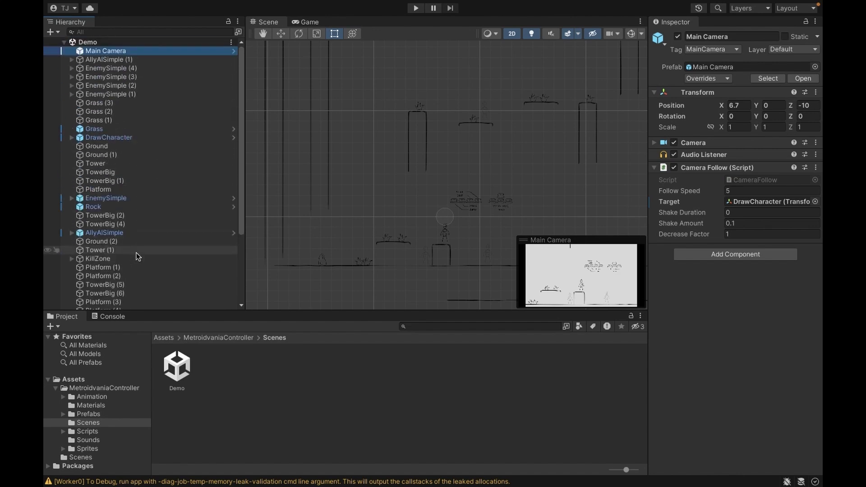
- Inspect the components of AllyAISimple (1), expanding and collapsing its Rigidbody 2D and Capsule Collider 2D settings
{"action": "left_click", "coordinate": [142, 60]}
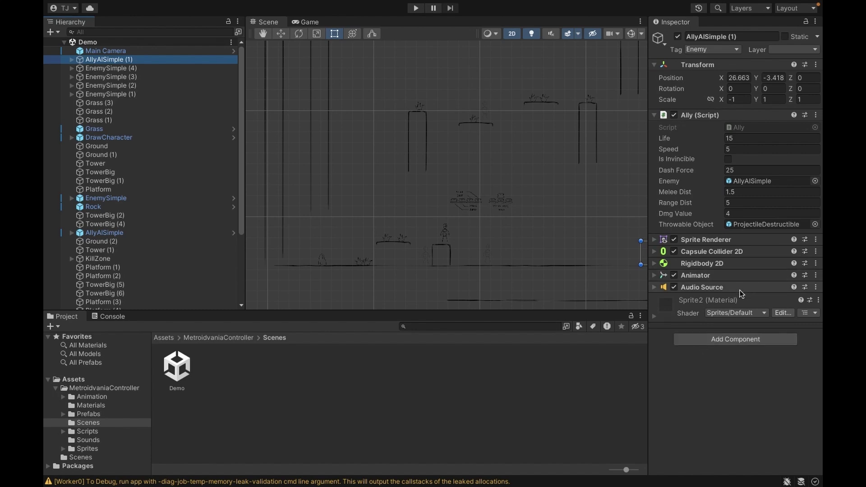
{"action": "left_click", "coordinate": [654, 264]}
{"action": "left_click", "coordinate": [654, 264]}
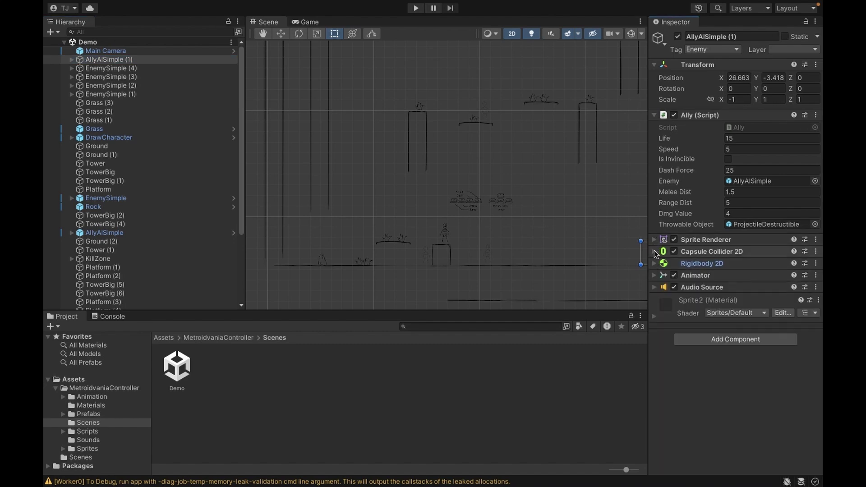
{"action": "left_click", "coordinate": [655, 251]}
{"action": "left_click", "coordinate": [655, 252]}
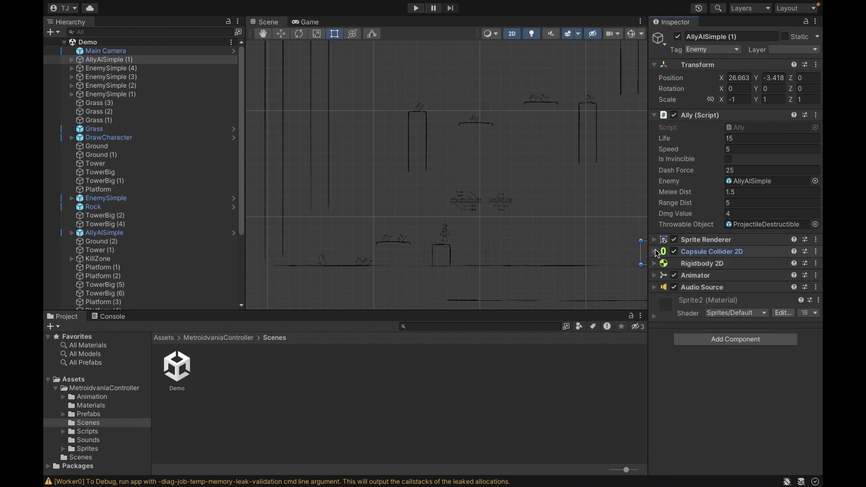
{"action": "left_click", "coordinate": [654, 252]}
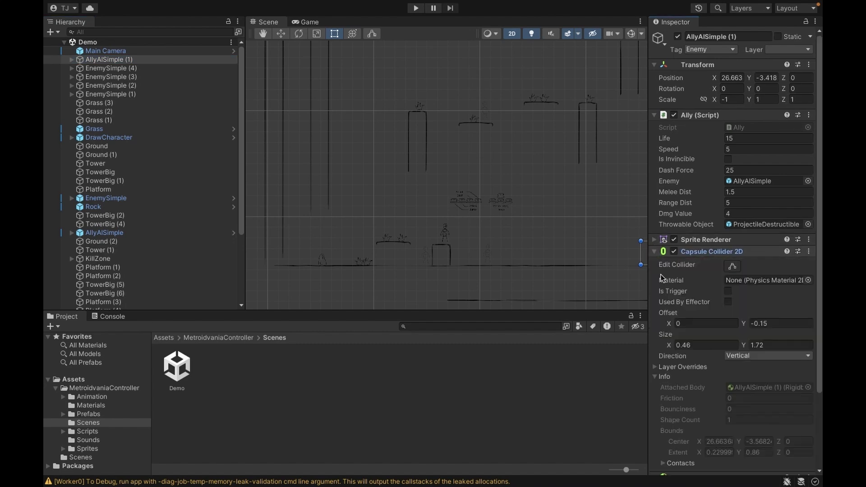
{"action": "left_click", "coordinate": [654, 252]}
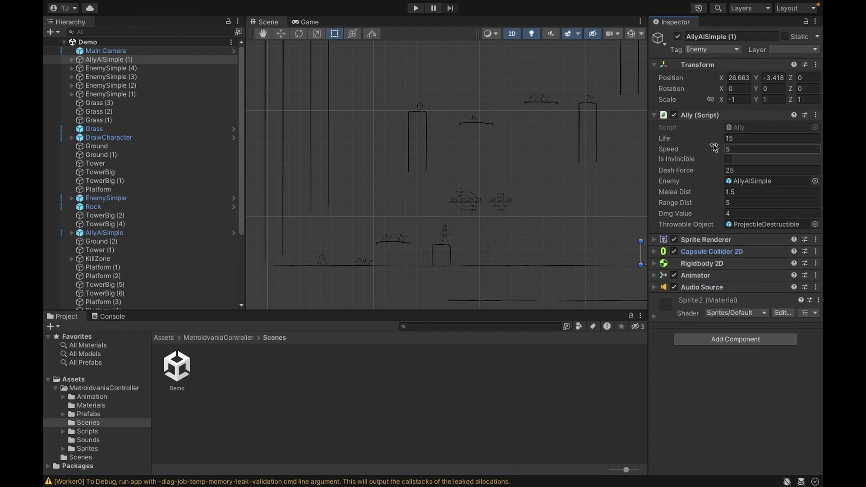
- Review the Ally script settings of AllyAISimple (1) and the components of Grass (2)
{"action": "left_click", "coordinate": [694, 115]}
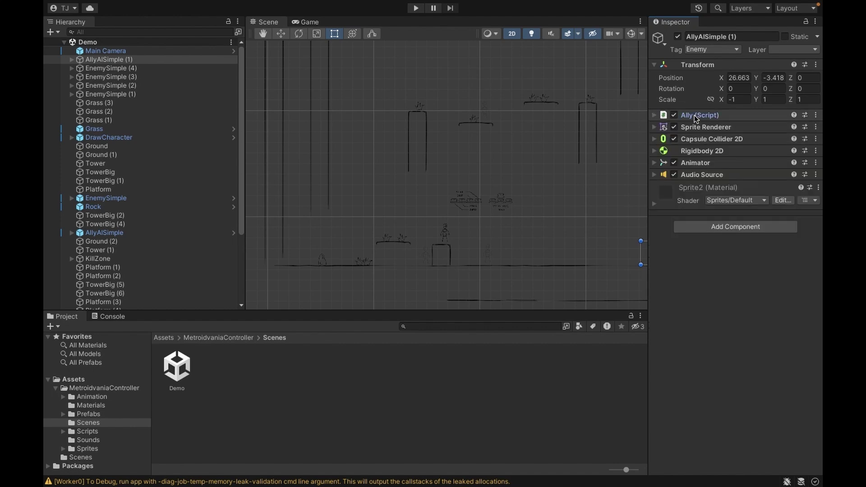
{"action": "left_click", "coordinate": [655, 115]}
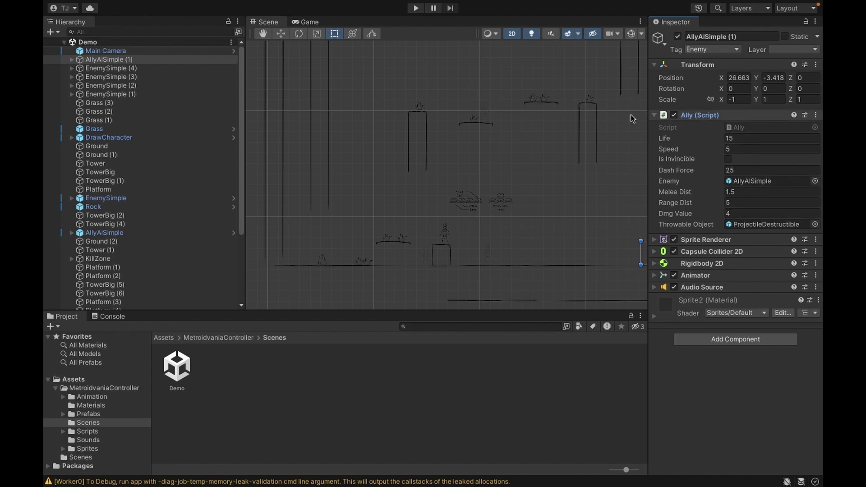
{"action": "left_click", "coordinate": [99, 112]}
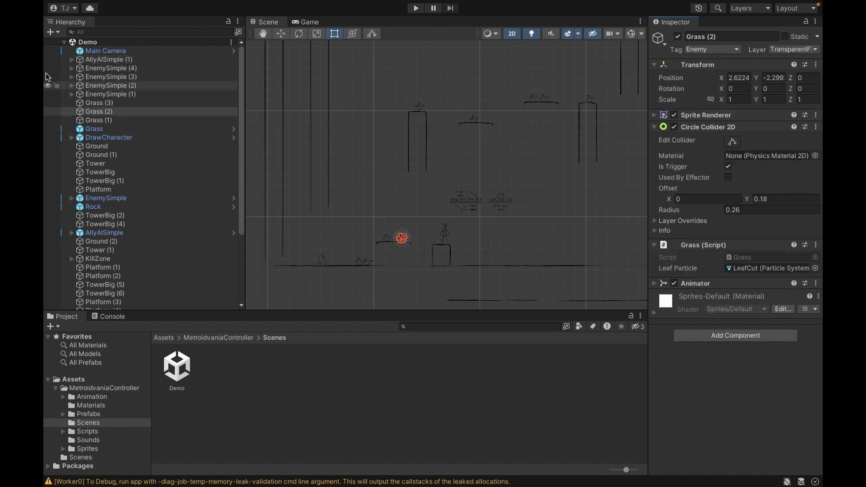
- Remove the Audio Listener component from the Main Camera in the Demo scene
{"action": "left_click", "coordinate": [108, 51]}
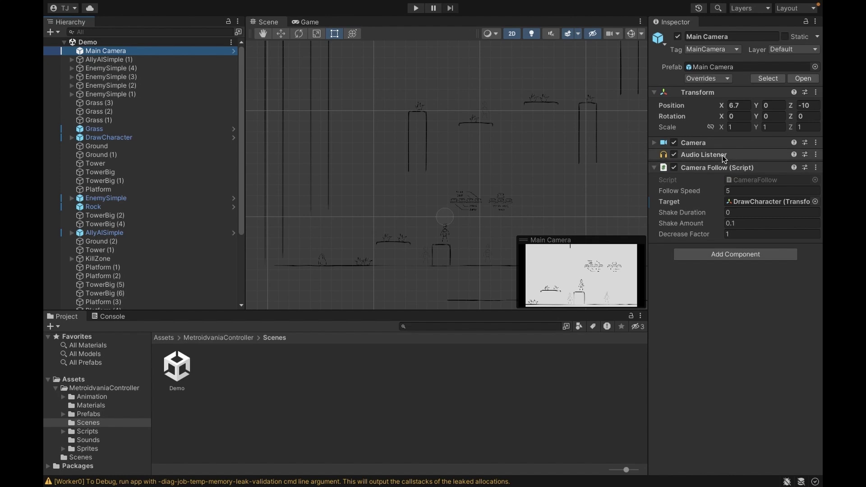
{"action": "key", "text": "Down"}
{"action": "key", "text": "Down"}
{"action": "left_click", "coordinate": [113, 50]}
{"action": "left_click", "coordinate": [815, 155]}
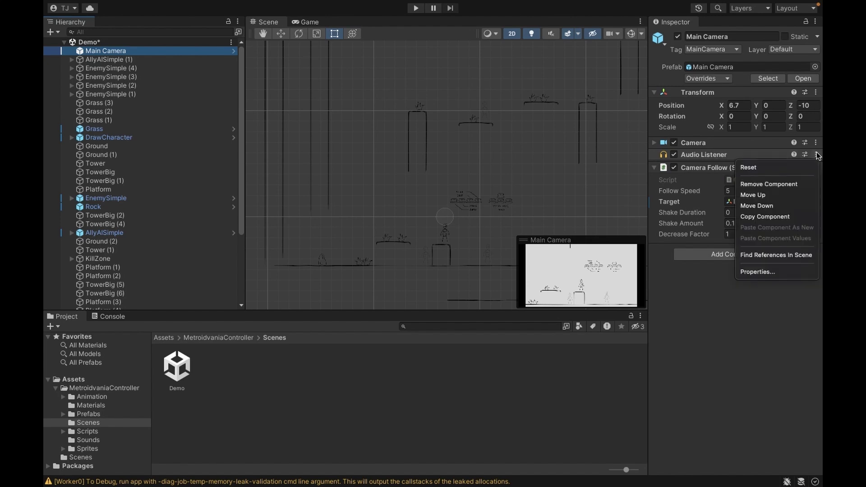
{"action": "left_click", "coordinate": [788, 183]}
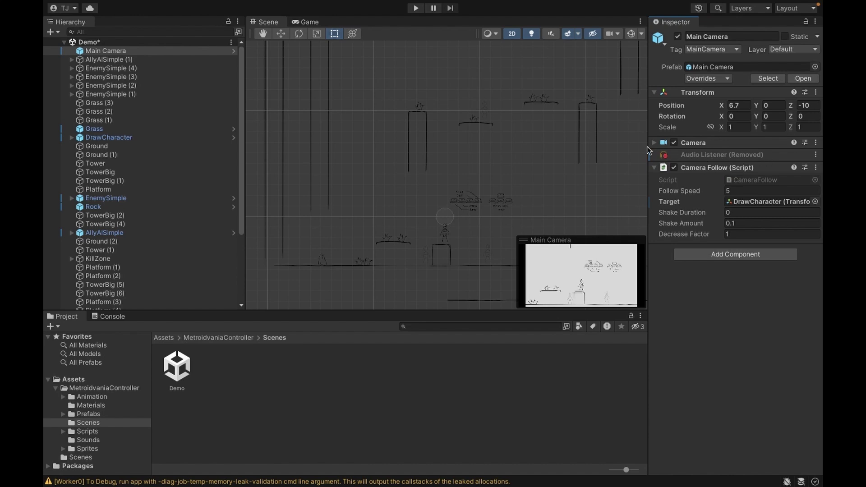
- Inspect the Audio Source settings of AllyAISimple (1) and compare its components with those of the Main Camera
{"action": "left_click", "coordinate": [137, 68]}
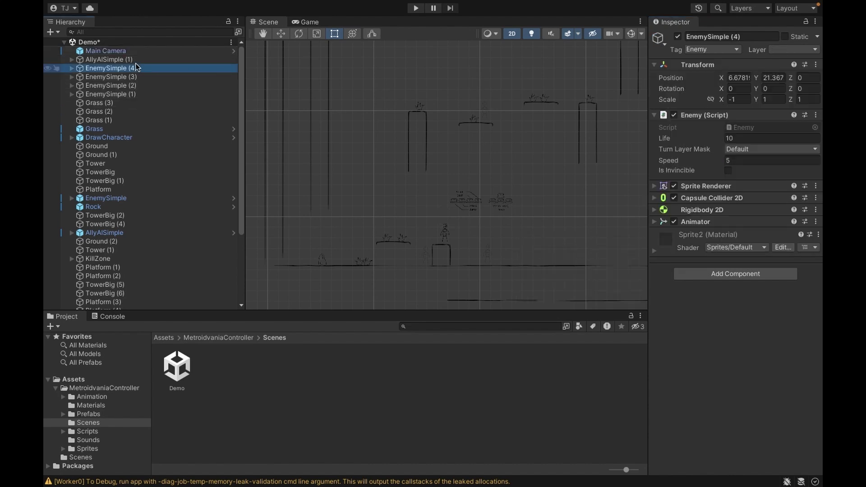
{"action": "left_click", "coordinate": [134, 60]}
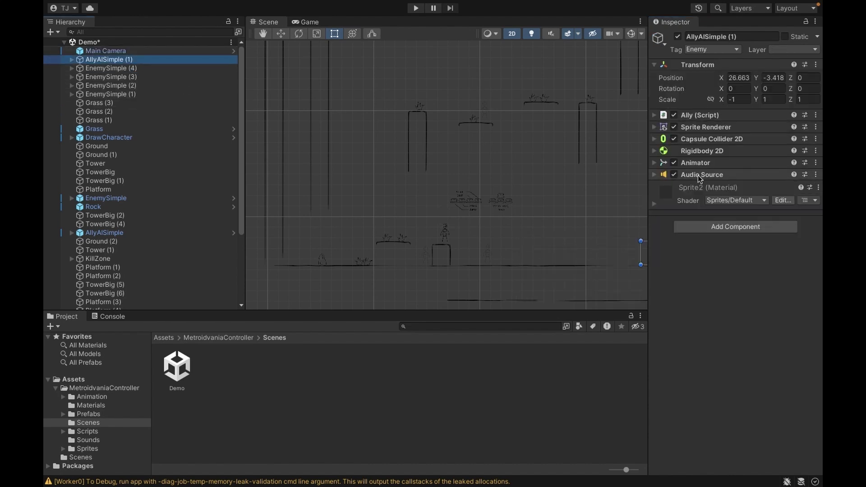
{"action": "left_click", "coordinate": [653, 174]}
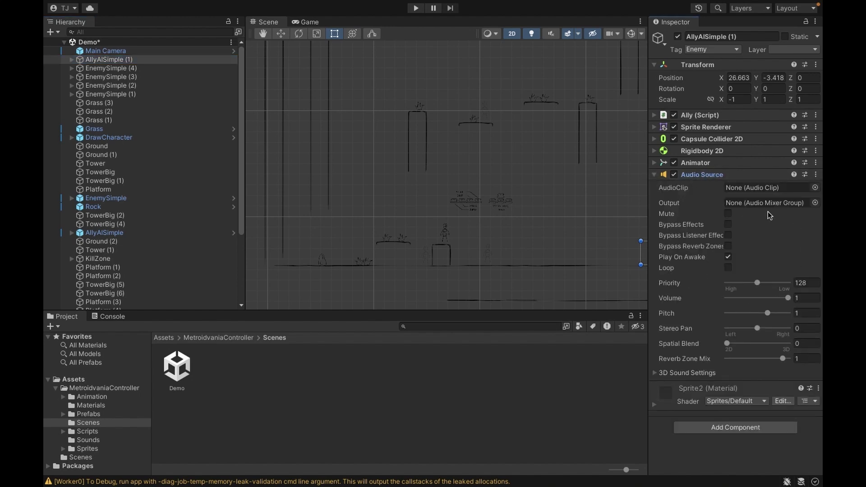
{"action": "left_click", "coordinate": [654, 174]}
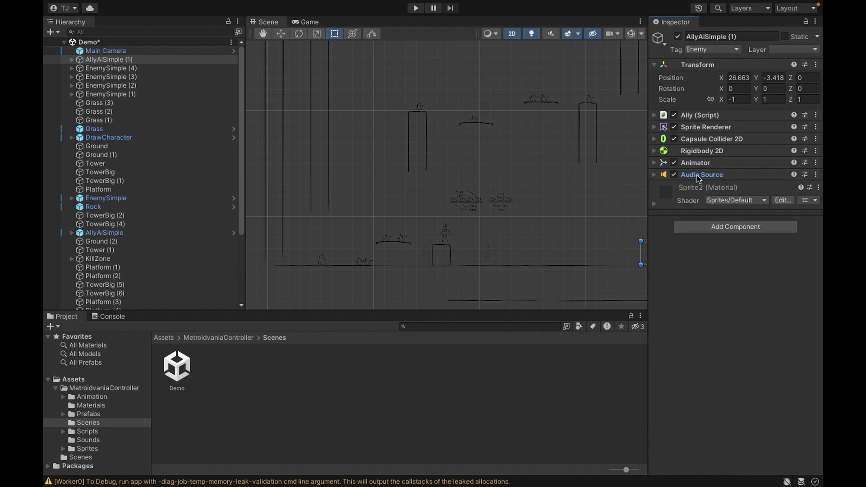
{"action": "left_click", "coordinate": [137, 51]}
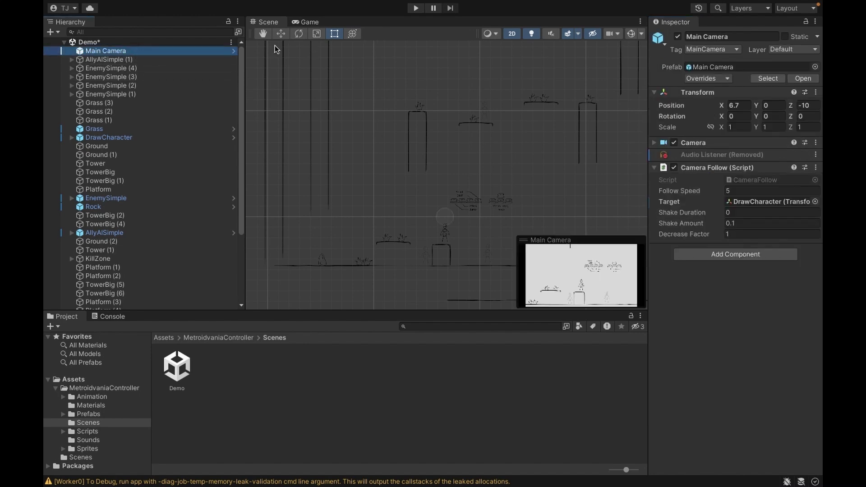
{"action": "left_click", "coordinate": [186, 60]}
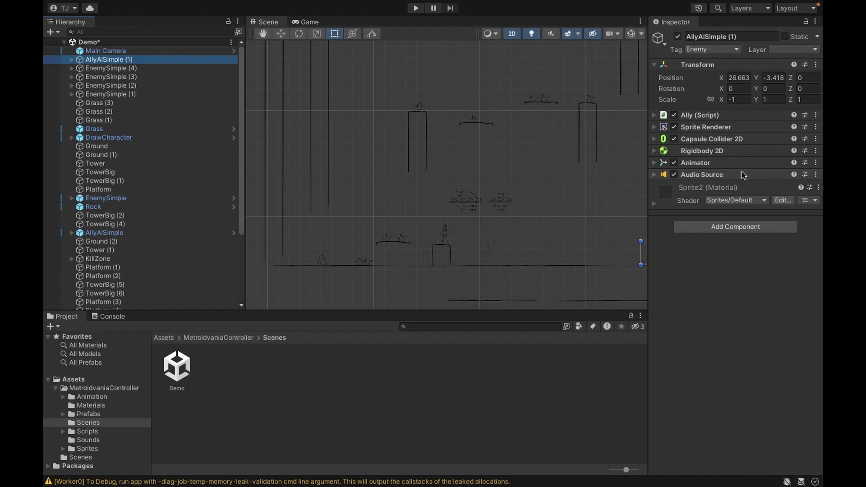
{"action": "left_click", "coordinate": [652, 175]}
{"action": "left_click", "coordinate": [653, 174]}
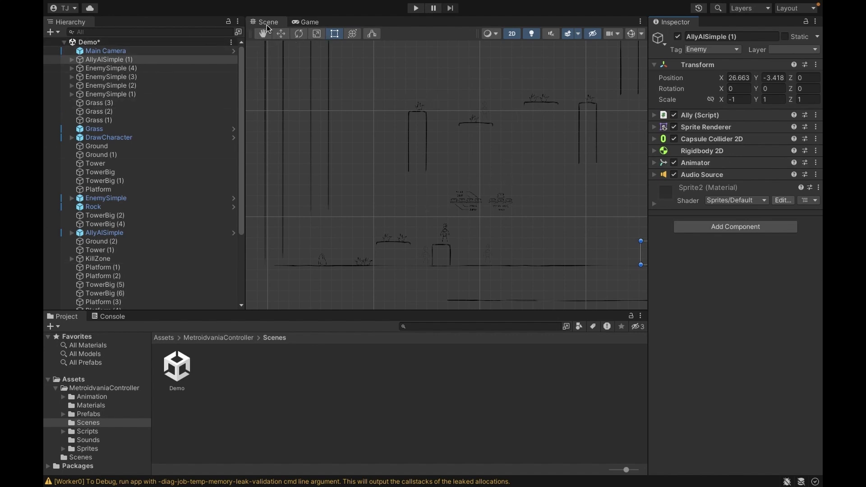
- Play-test the Demo scene, checking both the Scene and Game views and resuming the paused game
{"action": "left_click", "coordinate": [416, 9]}
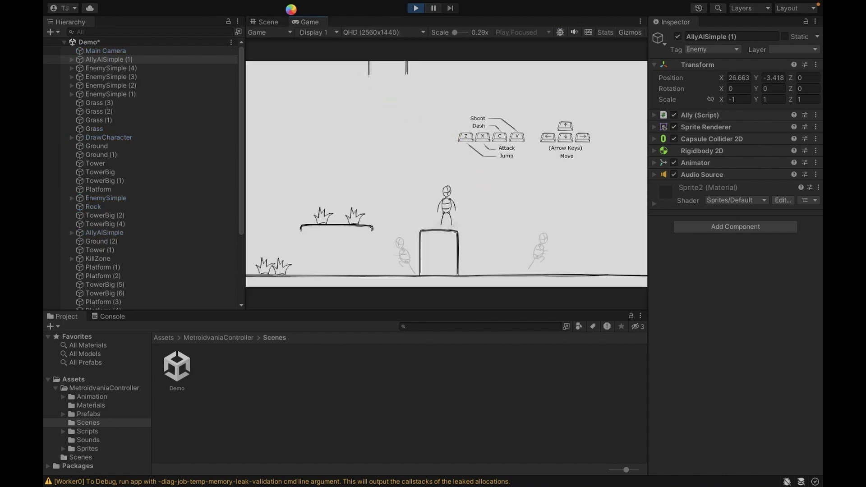
{"action": "left_click", "coordinate": [271, 23]}
{"action": "left_click", "coordinate": [309, 22]}
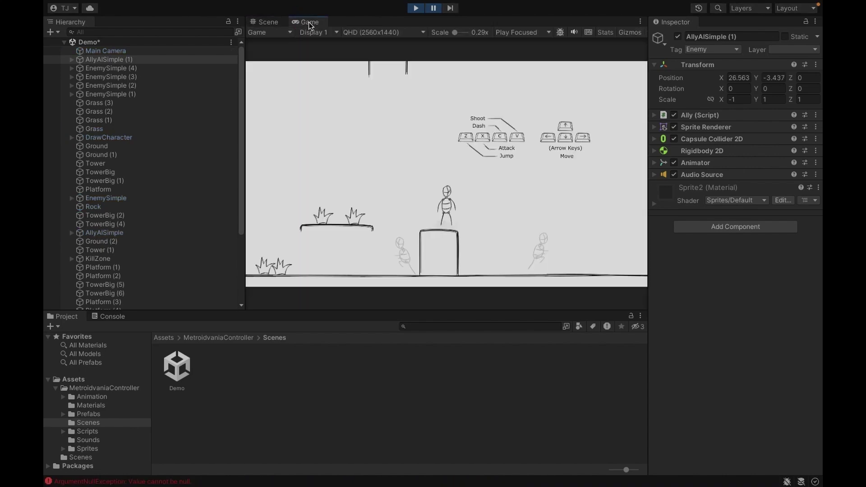
{"action": "left_click", "coordinate": [433, 8]}
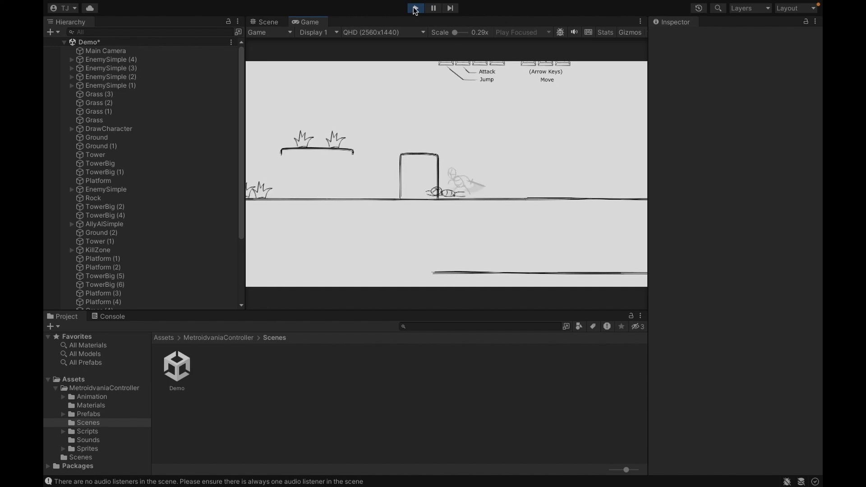
{"action": "left_click", "coordinate": [415, 8]}
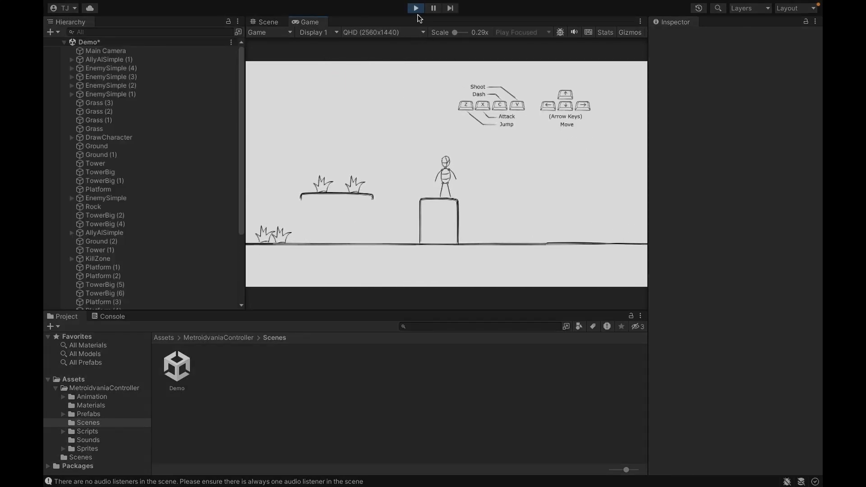
- Set the Main Camera's Camera Follow Decrease Factor to about 3.46 while the game runs, and exit play mode
{"action": "left_click", "coordinate": [117, 51]}
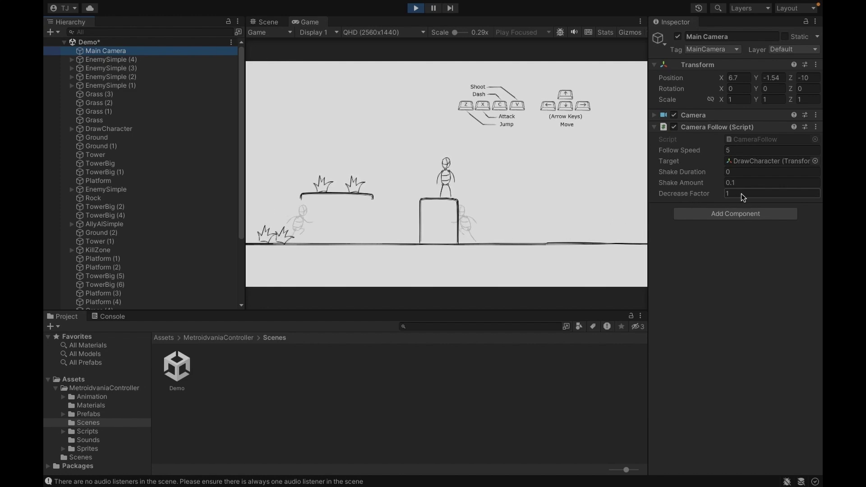
{"action": "left_click", "coordinate": [722, 196]}
{"action": "left_click_drag", "start_coordinate": [723, 196], "coordinate": [752, 197]}
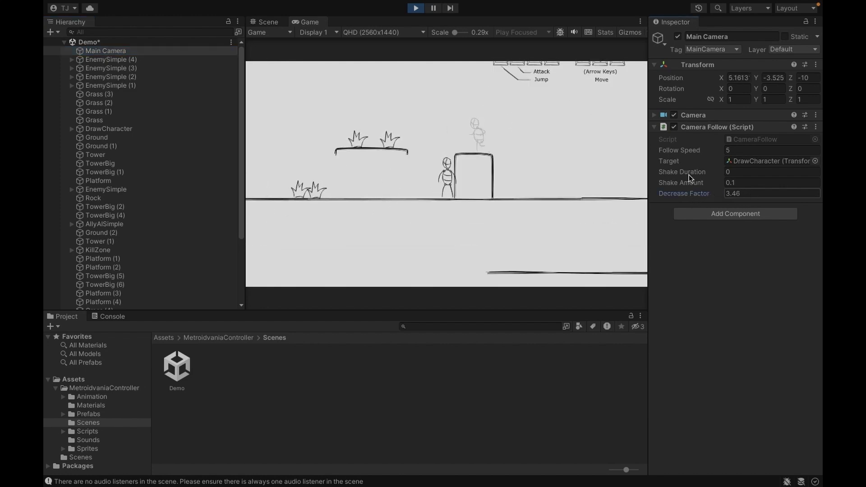
{"action": "left_click", "coordinate": [415, 9]}
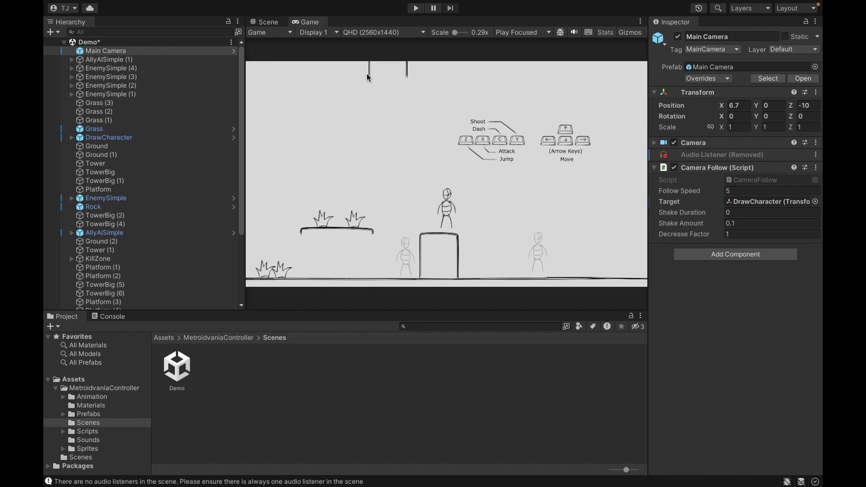
- Examine the Demo level's full layout in the Scene view using the Hand tool
{"action": "left_click", "coordinate": [267, 21]}
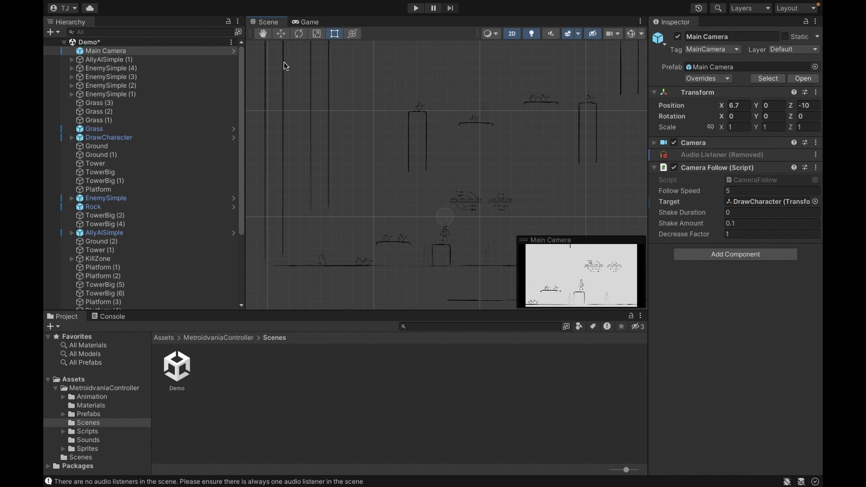
{"action": "left_click", "coordinate": [262, 34]}
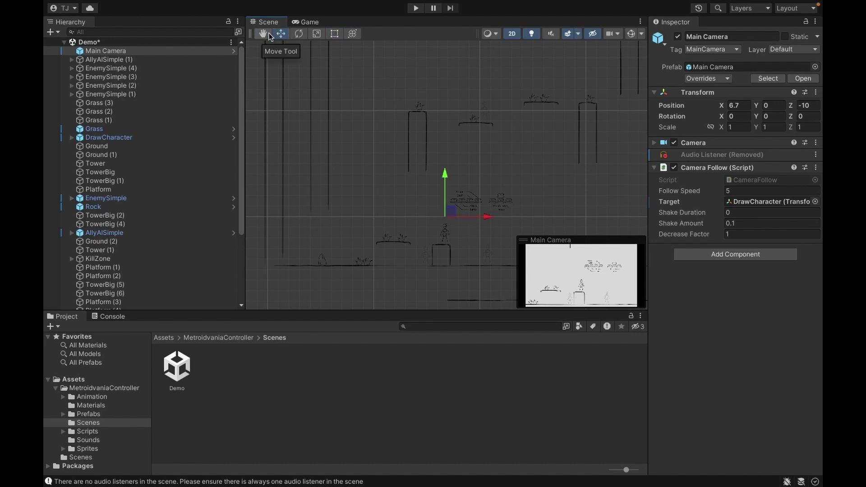
{"action": "left_click_drag", "start_coordinate": [432, 176], "coordinate": [309, 137]}
{"action": "left_click_drag", "start_coordinate": [484, 118], "coordinate": [478, 139]}
{"action": "scroll", "coordinate": [476, 139], "scroll_direction": "down", "scroll_amount": 5}
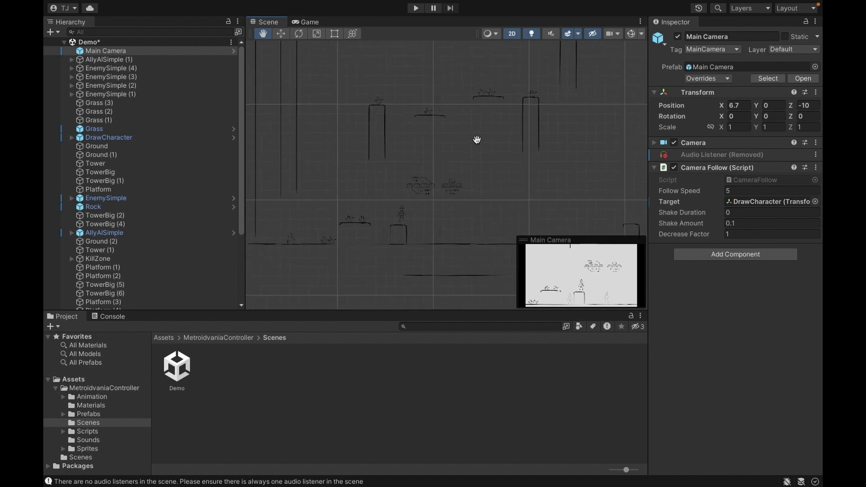
{"action": "scroll", "coordinate": [476, 139], "scroll_direction": "down", "scroll_amount": 3}
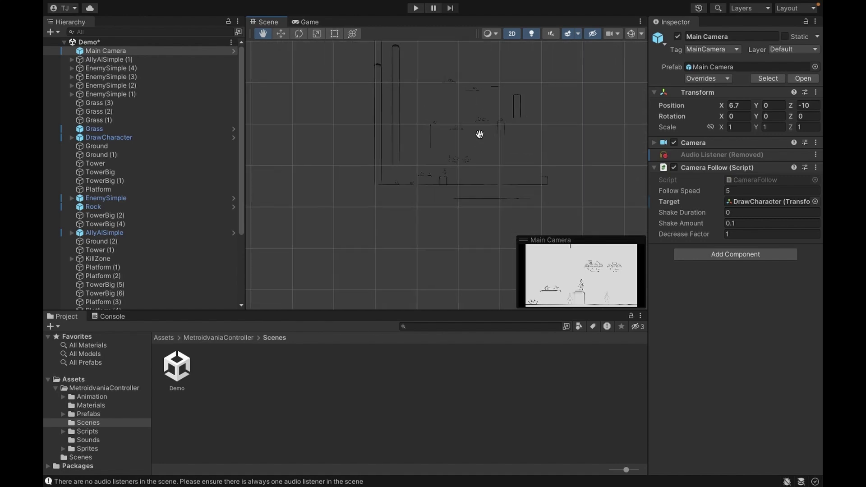
{"action": "left_click_drag", "start_coordinate": [476, 139], "coordinate": [431, 214]}
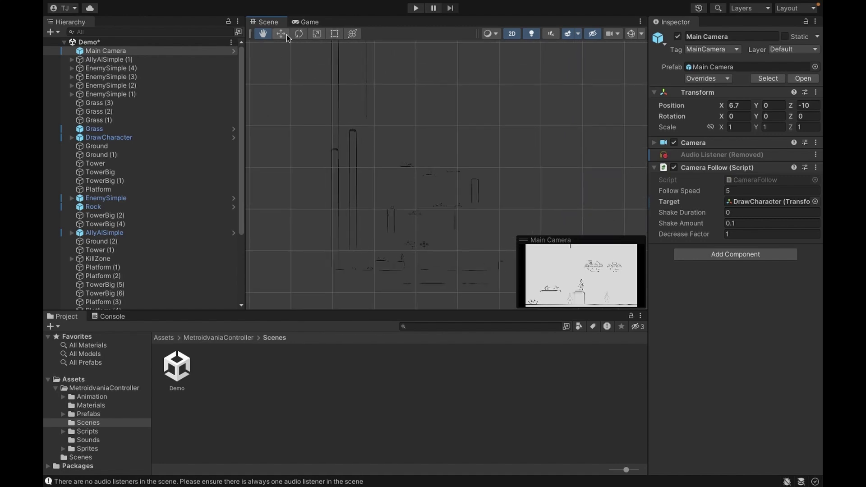
{"action": "scroll", "coordinate": [400, 187], "scroll_direction": "up", "scroll_amount": 5}
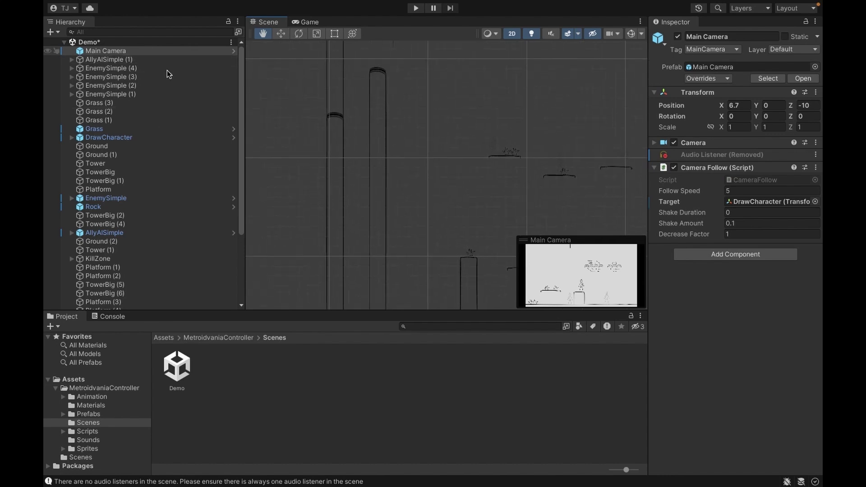
{"action": "left_click_drag", "start_coordinate": [420, 193], "coordinate": [373, 71]}
- Move DrawCharacter with the Move tool to about X 6.37, Y -1.36, above the small block
{"action": "left_click", "coordinate": [153, 137]}
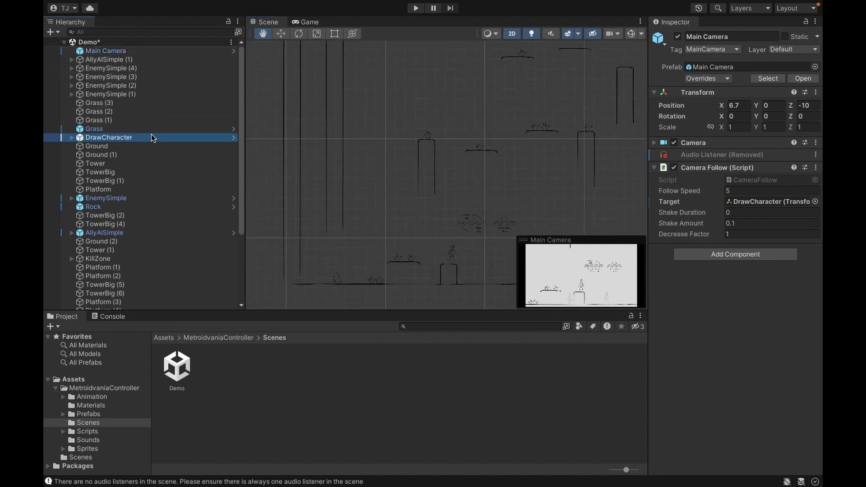
{"action": "scroll", "coordinate": [460, 243], "scroll_direction": "up", "scroll_amount": 1}
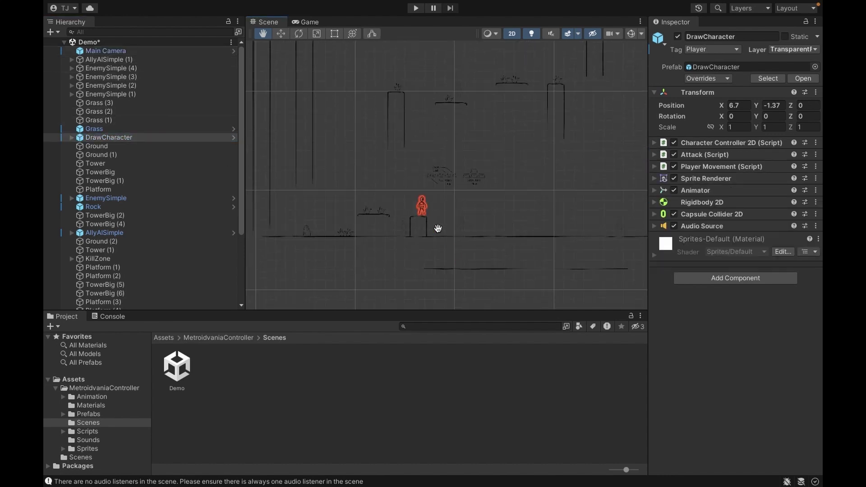
{"action": "scroll", "coordinate": [415, 204], "scroll_direction": "up", "scroll_amount": 3}
{"action": "scroll", "coordinate": [414, 204], "scroll_direction": "up", "scroll_amount": 2}
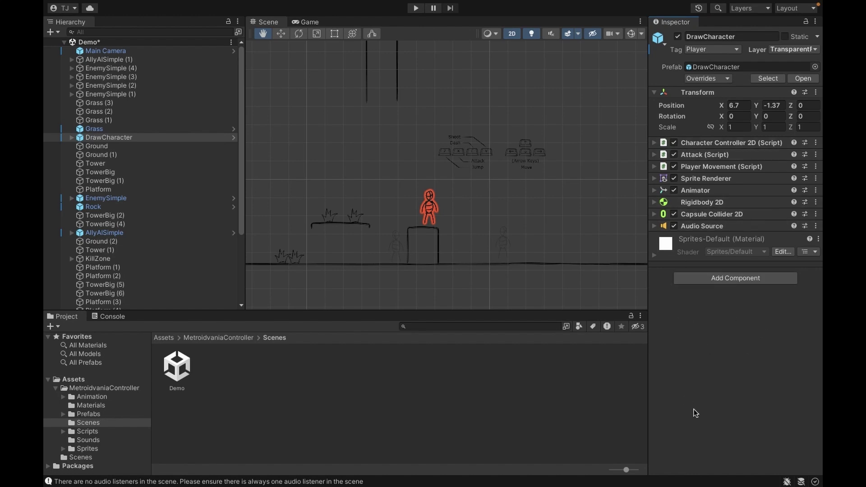
{"action": "left_click", "coordinate": [281, 34]}
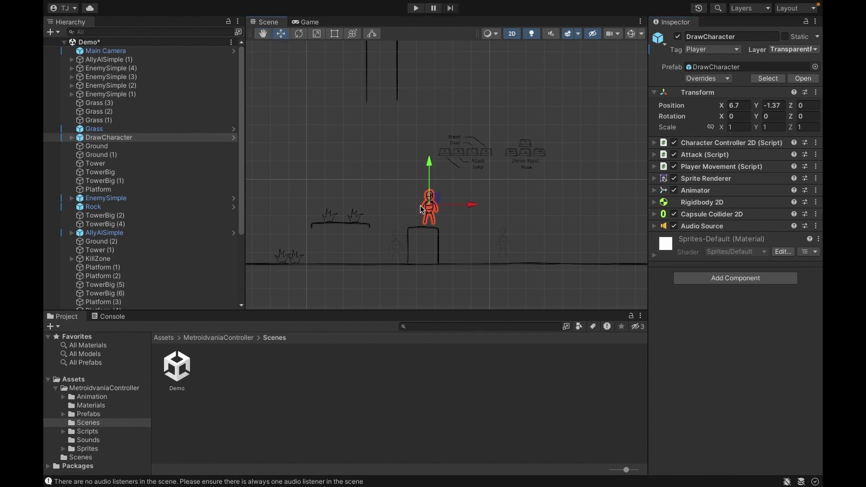
{"action": "mouse_move", "coordinate": [440, 203]}
{"action": "left_mouse_down"}
{"action": "mouse_move", "coordinate": [439, 195]}
{"action": "mouse_move", "coordinate": [491, 204]}
{"action": "mouse_move", "coordinate": [453, 204]}
{"action": "left_mouse_up"}
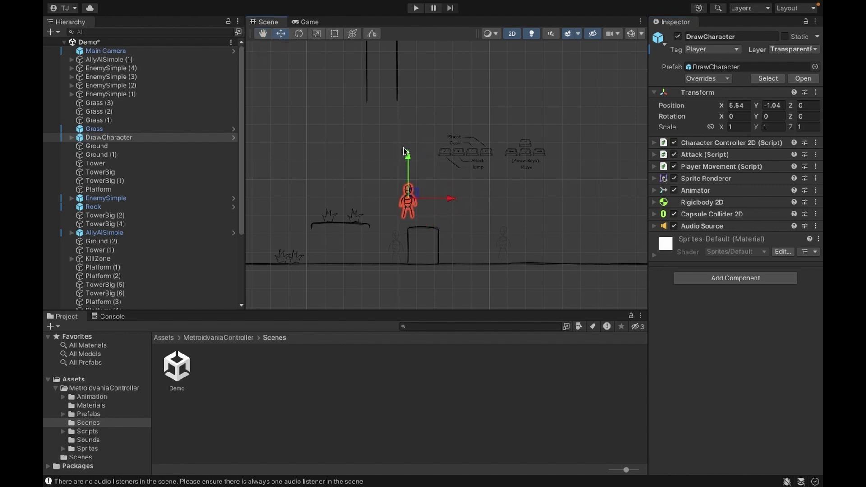
{"action": "mouse_move", "coordinate": [413, 160]}
{"action": "left_mouse_down"}
{"action": "mouse_move", "coordinate": [412, 140]}
{"action": "mouse_move", "coordinate": [413, 160]}
{"action": "left_mouse_up"}
{"action": "mouse_move", "coordinate": [416, 193]}
{"action": "left_mouse_down"}
{"action": "mouse_move", "coordinate": [452, 178]}
{"action": "mouse_move", "coordinate": [428, 199]}
{"action": "left_mouse_up"}
- Look at the Rotate, Scale, Rect and Transform gizmos on DrawCharacter, and return to the Hand tool
{"action": "left_click", "coordinate": [298, 34]}
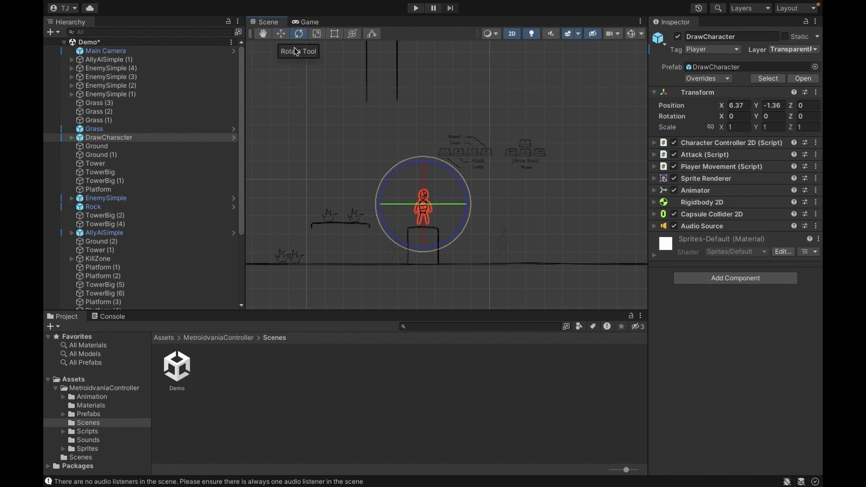
{"action": "left_click", "coordinate": [316, 35]}
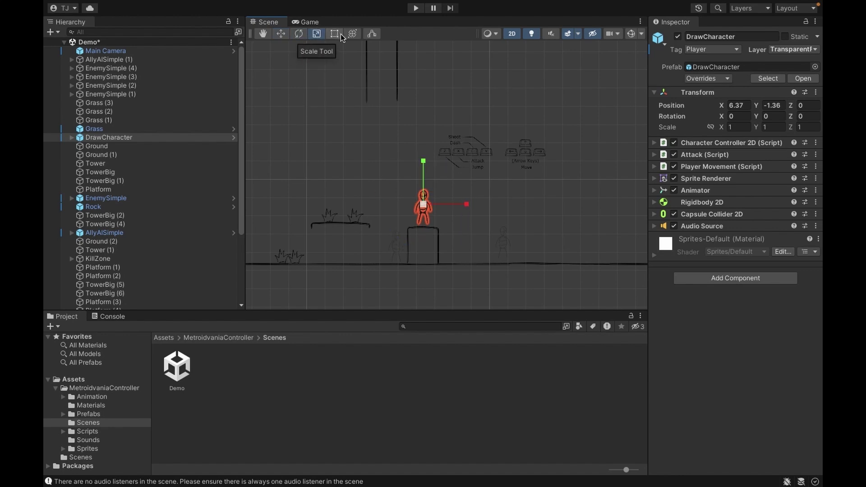
{"action": "left_click", "coordinate": [334, 35]}
{"action": "left_click", "coordinate": [352, 34]}
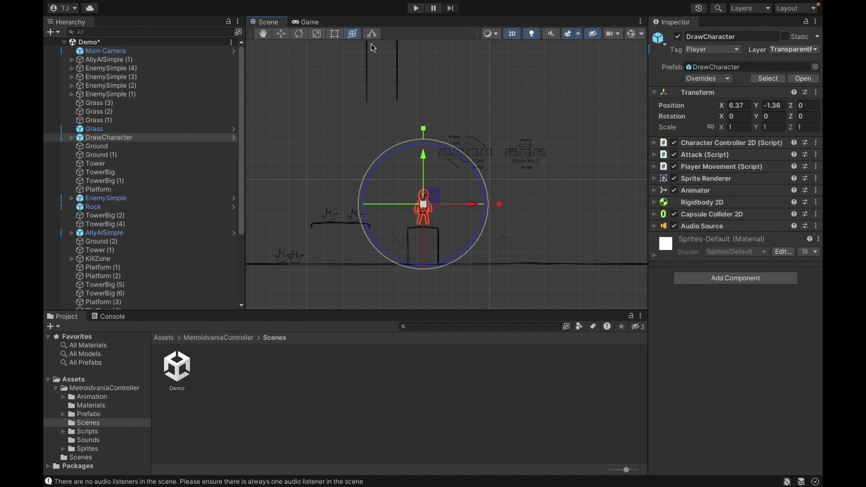
{"action": "left_click", "coordinate": [261, 35]}
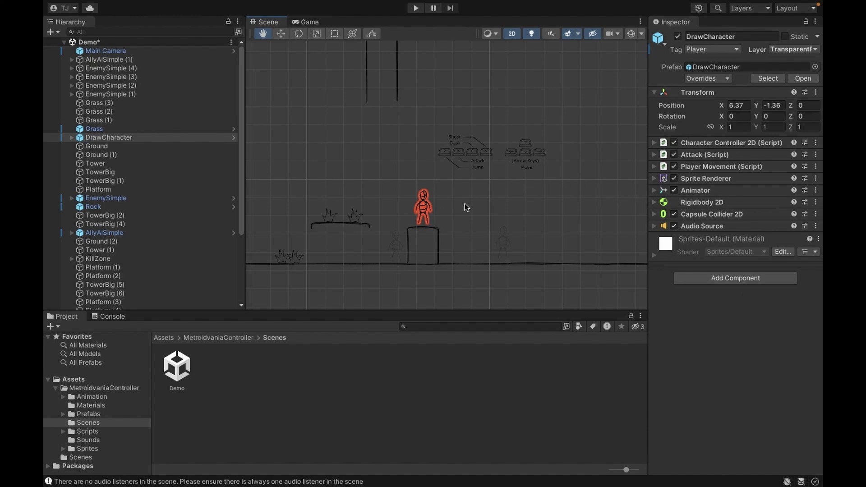
- Look over the level around DrawCharacter with the Hand tool, and clear the object selection
{"action": "left_click_drag", "start_coordinate": [464, 204], "coordinate": [521, 216]}
{"action": "left_click", "coordinate": [280, 35]}
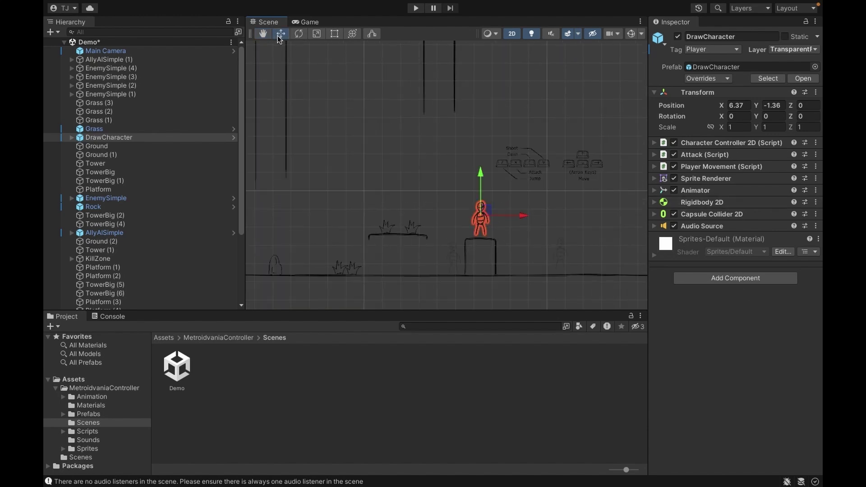
{"action": "left_click", "coordinate": [261, 35]}
{"action": "left_click_drag", "start_coordinate": [574, 238], "coordinate": [505, 245]}
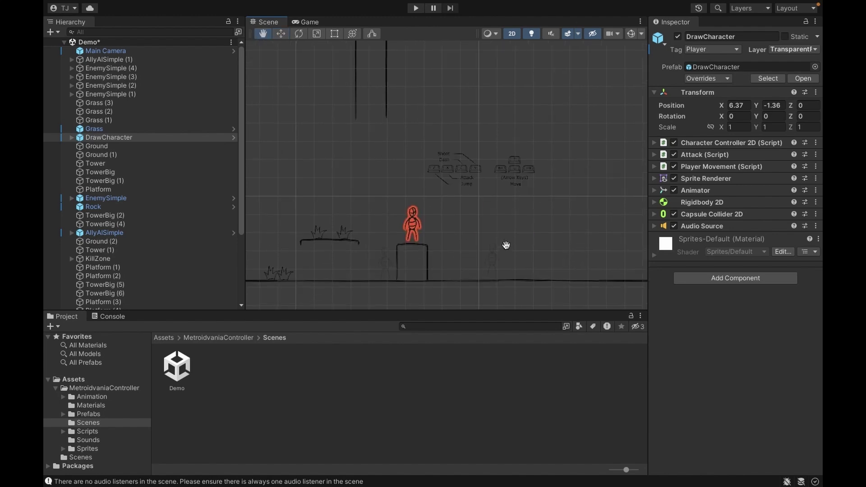
{"action": "left_click_drag", "start_coordinate": [479, 216], "coordinate": [556, 215]}
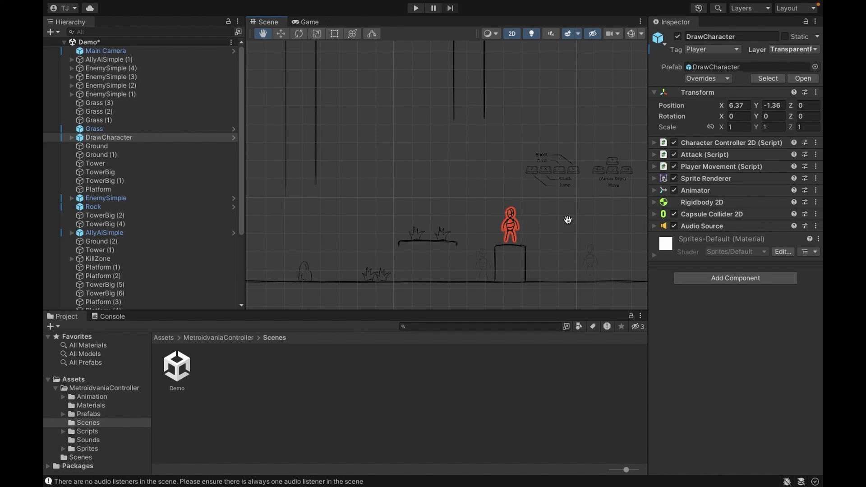
{"action": "left_click_drag", "start_coordinate": [567, 218], "coordinate": [519, 233]}
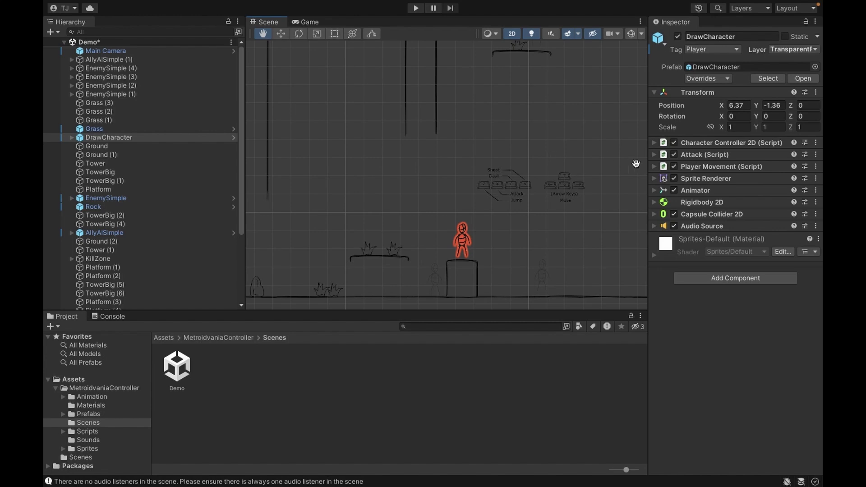
{"action": "left_click", "coordinate": [391, 370]}
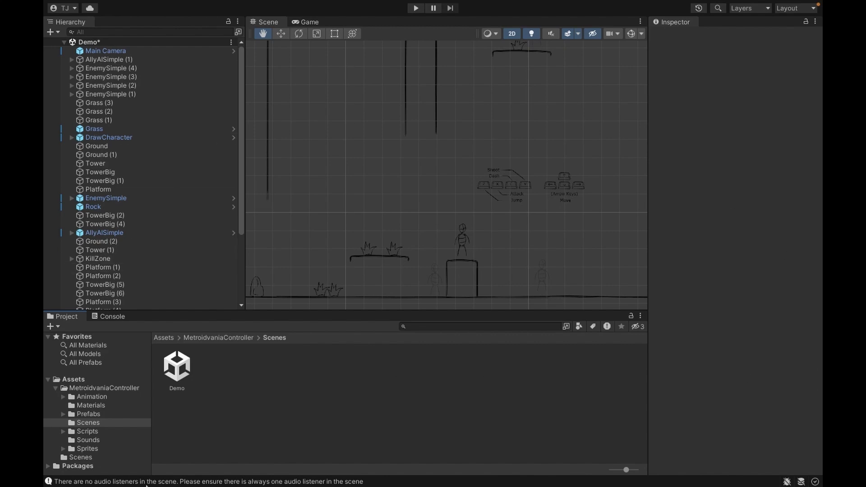
- Close the Unity project without saving the Demo scene's changes
{"action": "mouse_move", "coordinate": [384, 2]}
{"action": "mouse_move", "coordinate": [458, 3]}
{"action": "mouse_move", "coordinate": [140, 3]}
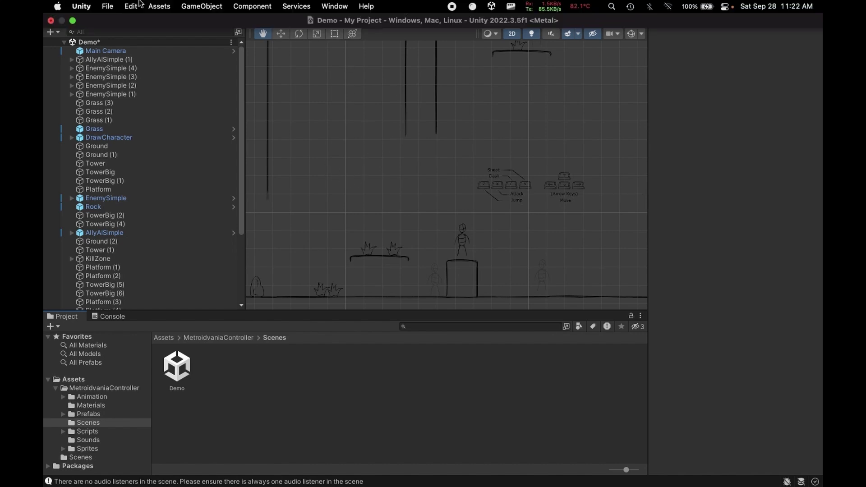
{"action": "left_click", "coordinate": [189, 128]}
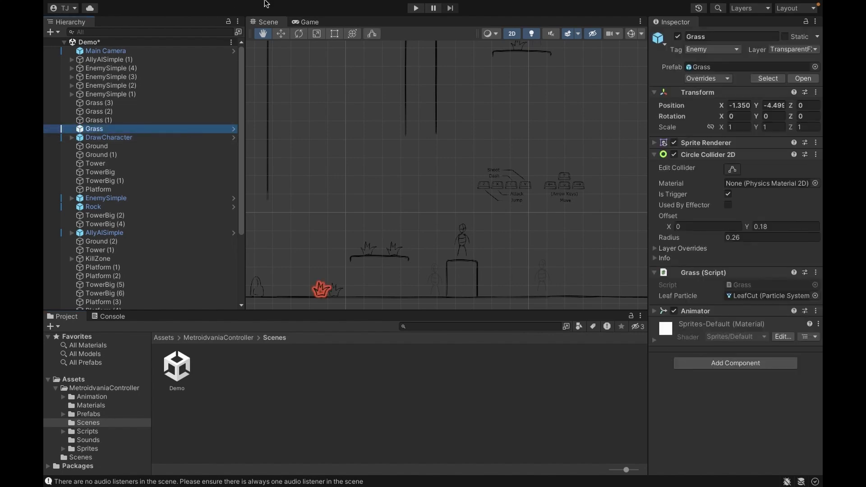
{"action": "mouse_move", "coordinate": [264, 1]}
{"action": "left_click", "coordinate": [51, 21]}
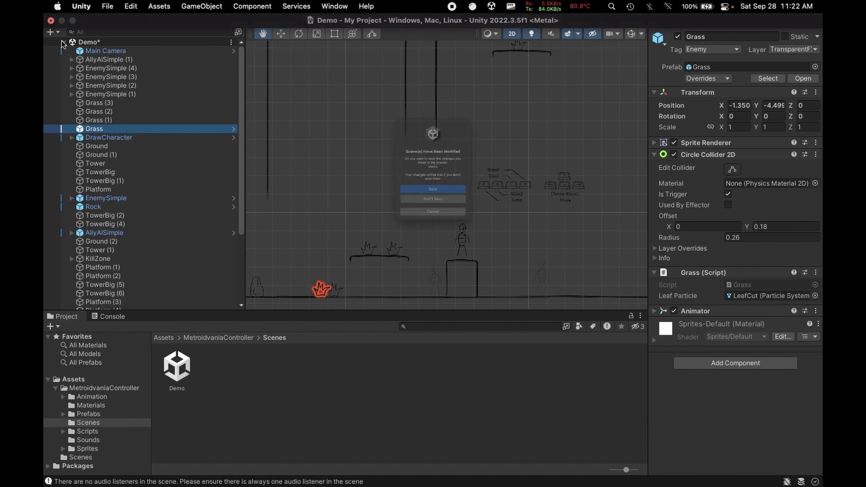
{"action": "left_click", "coordinate": [461, 225]}
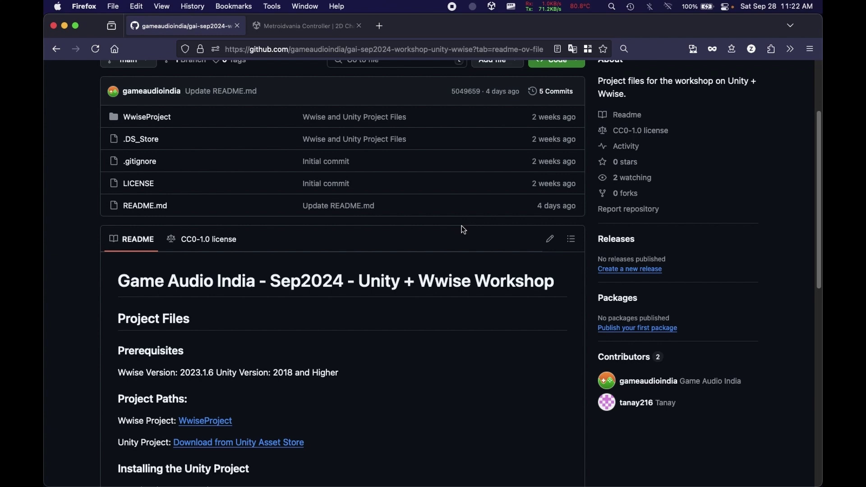
- Switch to the Audiokinetic Launcher and start integrating Wwise into the MetroidvaniaController Unity project
{"action": "mouse_move", "coordinate": [242, 482]}
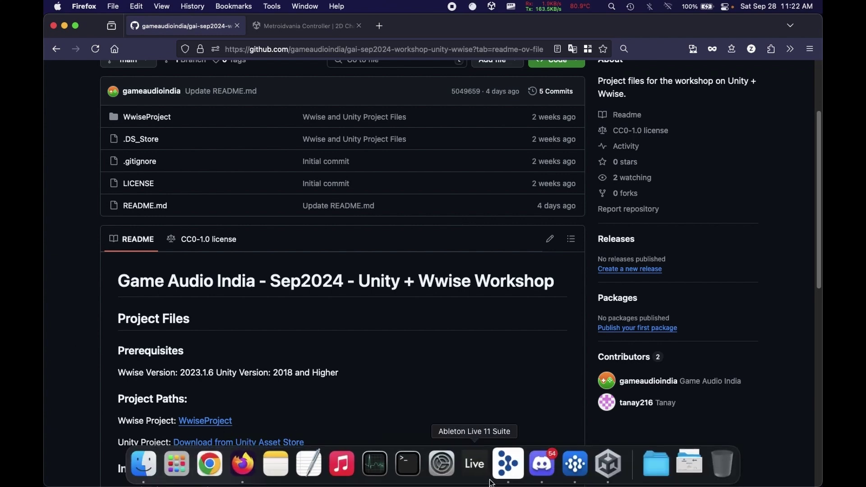
{"action": "left_click", "coordinate": [516, 462]}
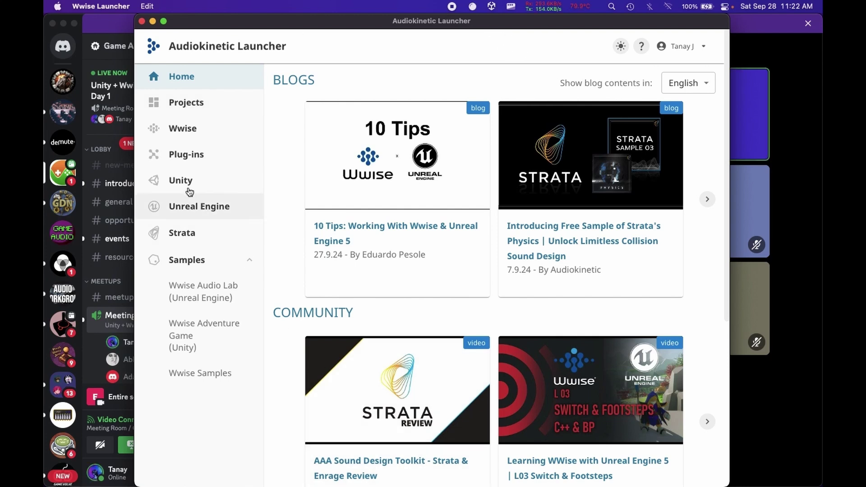
{"action": "left_click", "coordinate": [183, 184]}
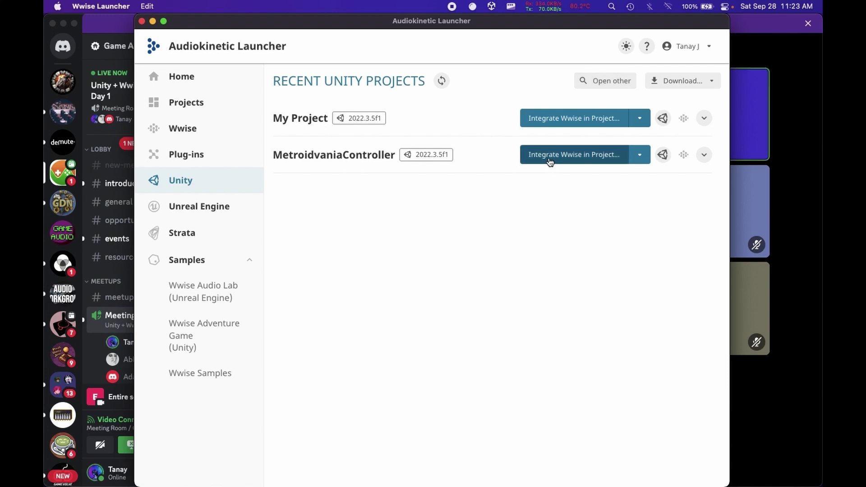
{"action": "left_click", "coordinate": [549, 161]}
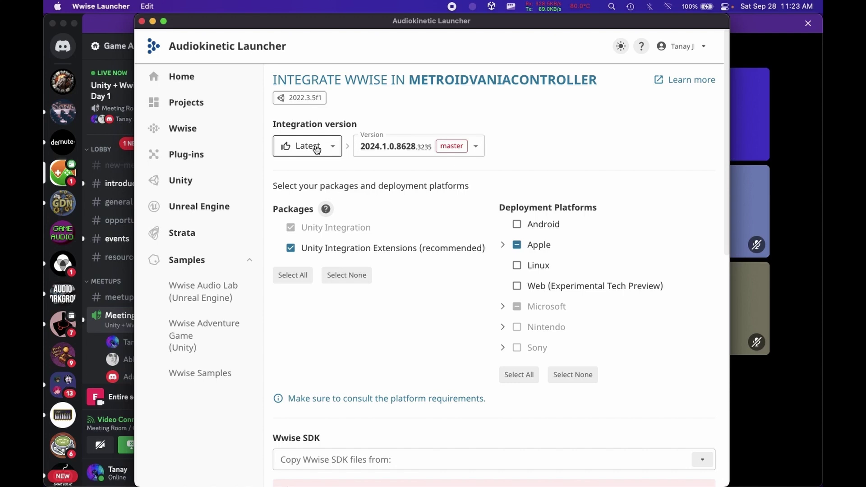
- Choose integration version 2023.1.6.8555 from all releases of major version 2023.1
{"action": "left_click", "coordinate": [317, 149]}
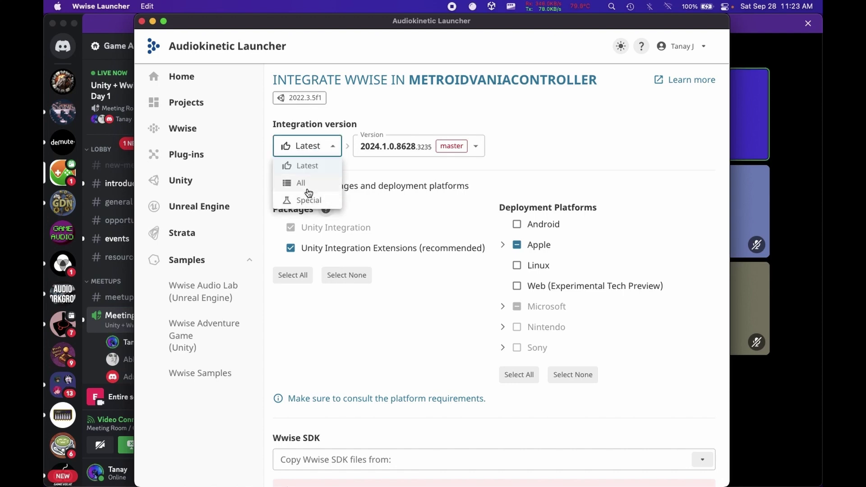
{"action": "left_click", "coordinate": [305, 182]}
{"action": "left_click", "coordinate": [380, 146]}
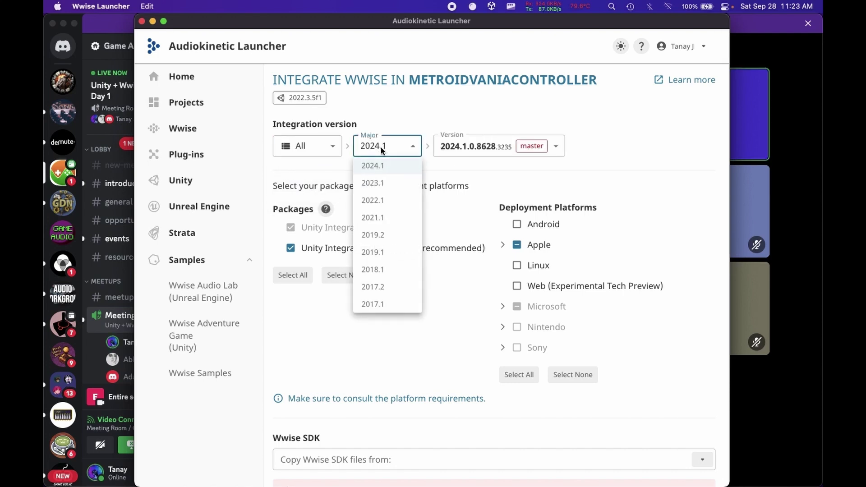
{"action": "left_click", "coordinate": [381, 189]}
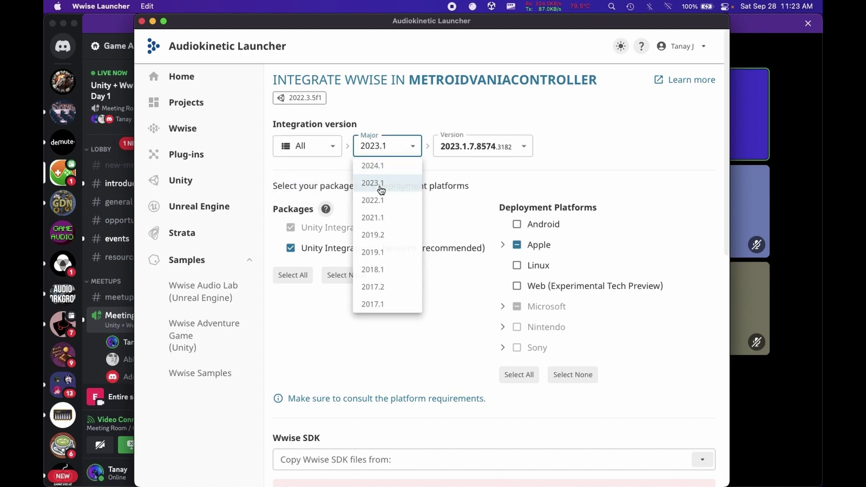
{"action": "left_click", "coordinate": [479, 149]}
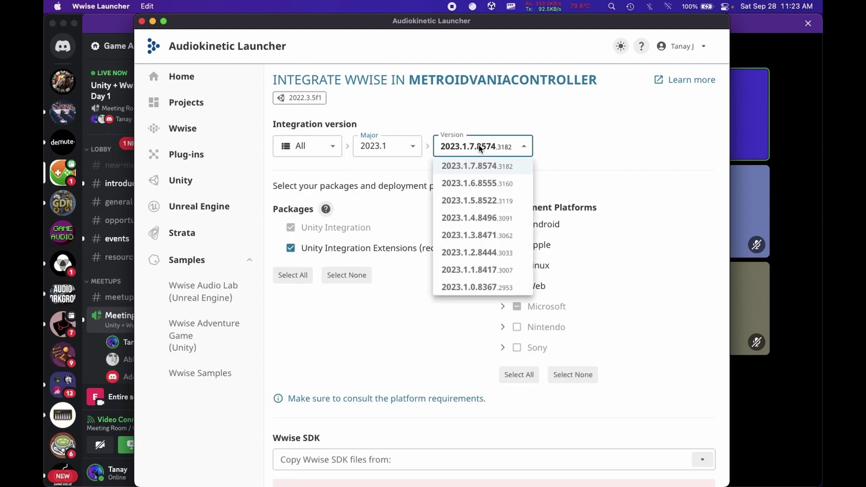
{"action": "left_click", "coordinate": [480, 184]}
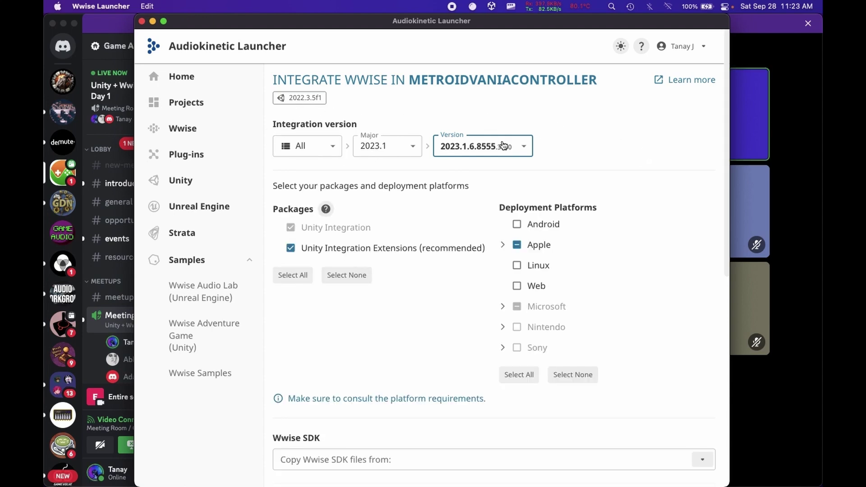
- Examine the integration packages and the Apple and Microsoft deployment platforms, and collapse both platform groups again
{"action": "scroll", "coordinate": [559, 158], "scroll_direction": "down", "scroll_amount": 3}
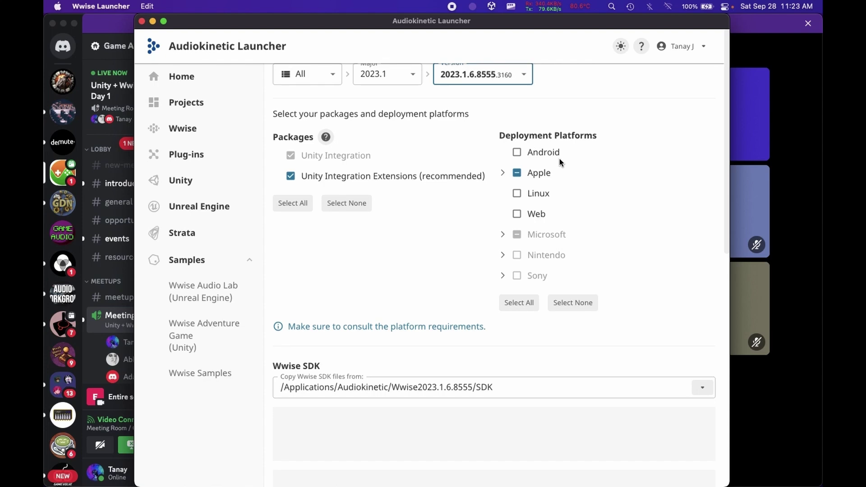
{"action": "scroll", "coordinate": [356, 130], "scroll_direction": "down", "scroll_amount": 2}
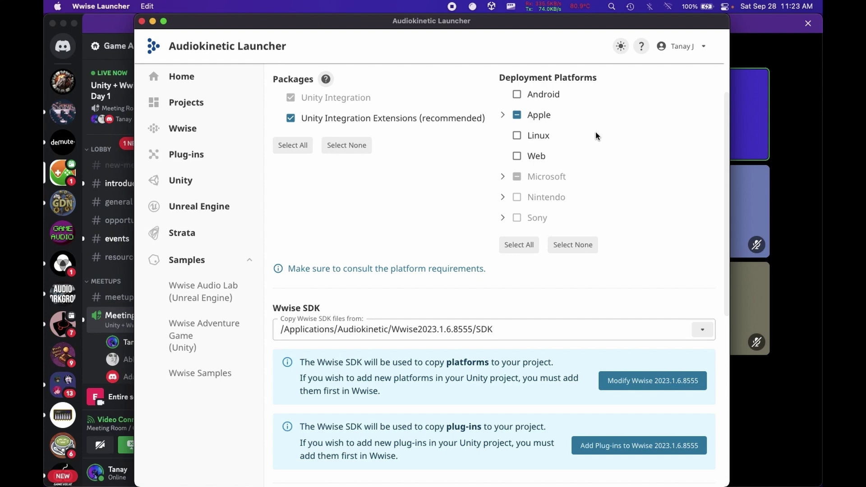
{"action": "left_click", "coordinate": [503, 116]}
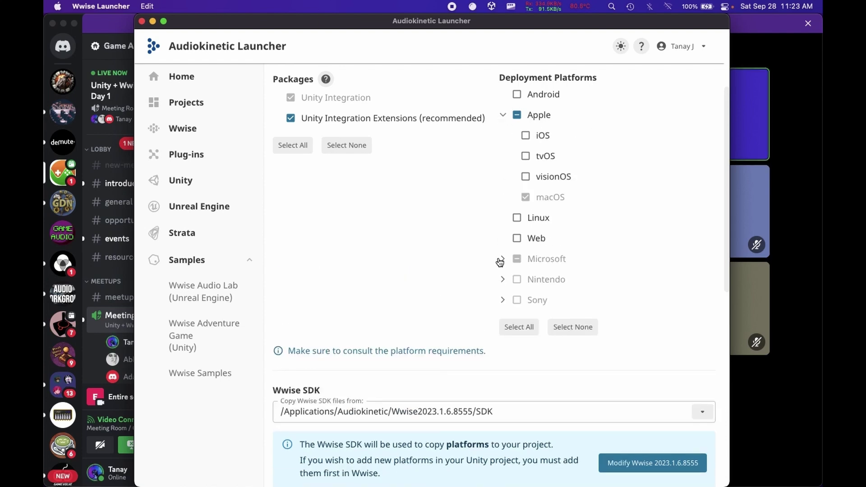
{"action": "left_click", "coordinate": [501, 261]}
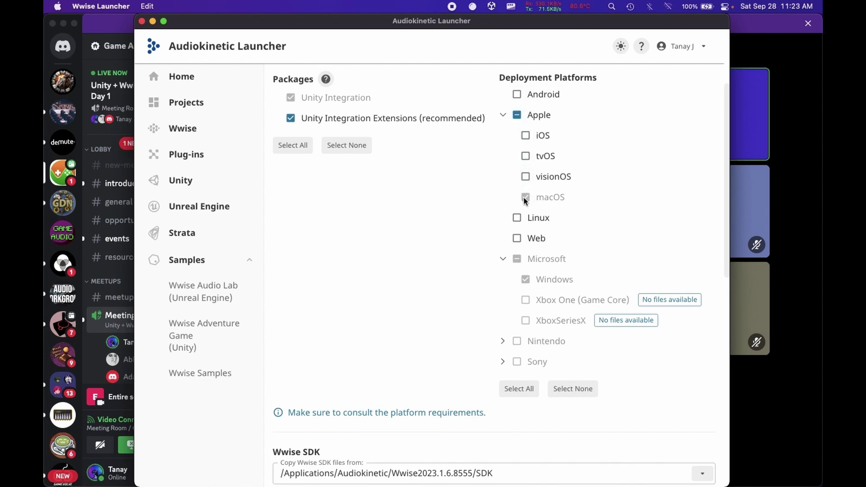
{"action": "scroll", "coordinate": [536, 279], "scroll_direction": "down", "scroll_amount": 1}
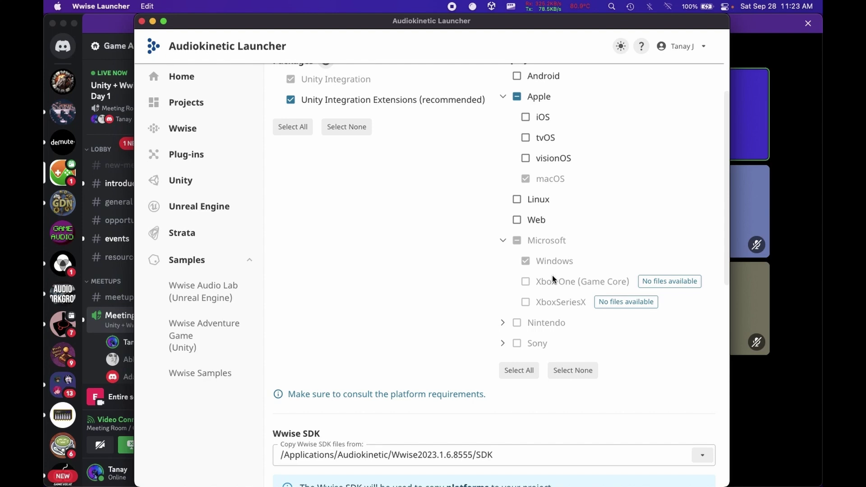
{"action": "scroll", "coordinate": [618, 199], "scroll_direction": "up", "scroll_amount": 1}
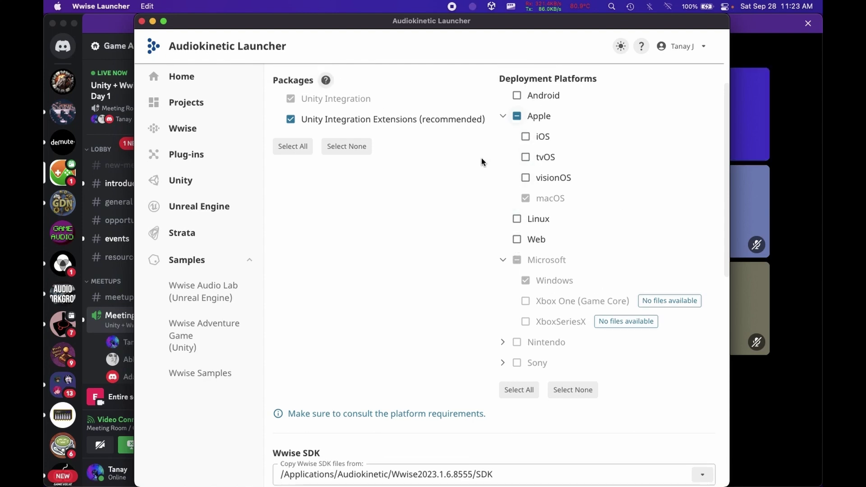
{"action": "left_click", "coordinate": [503, 260]}
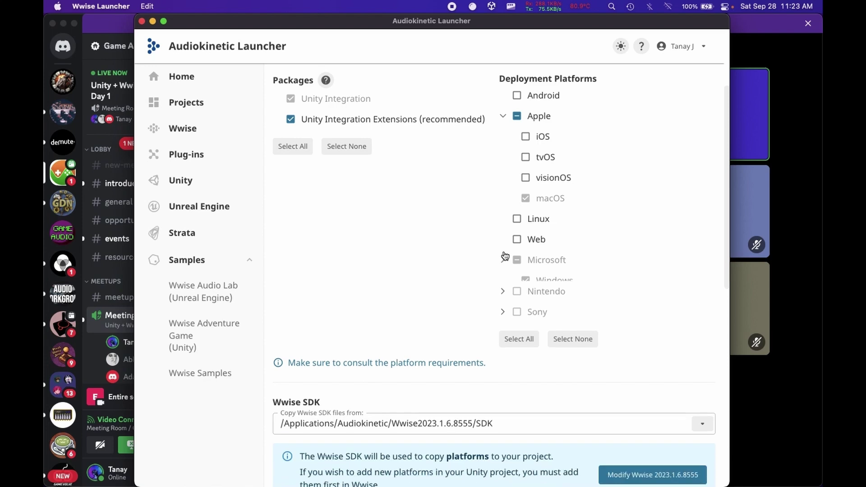
{"action": "left_click", "coordinate": [503, 117]}
{"action": "scroll", "coordinate": [419, 242], "scroll_direction": "down", "scroll_amount": 2}
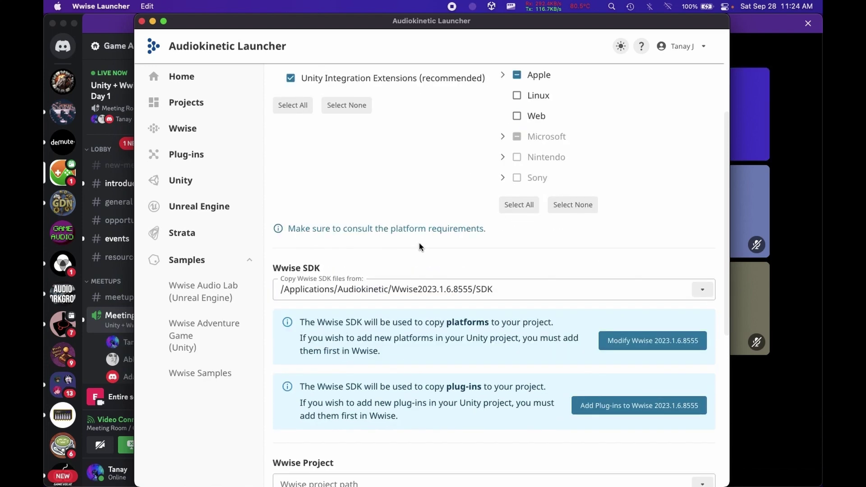
- Check the available source options for the Wwise SDK files, and keep the current SDK path
{"action": "scroll", "coordinate": [480, 251], "scroll_direction": "down", "scroll_amount": 3}
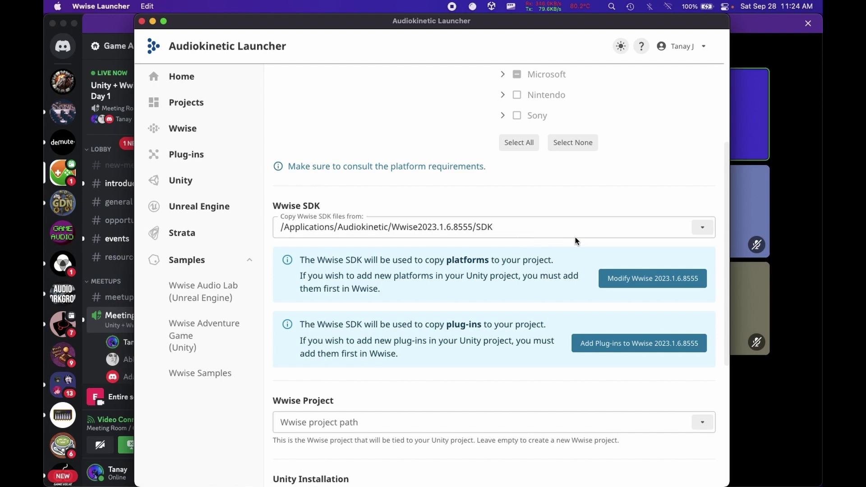
{"action": "left_click", "coordinate": [702, 229]}
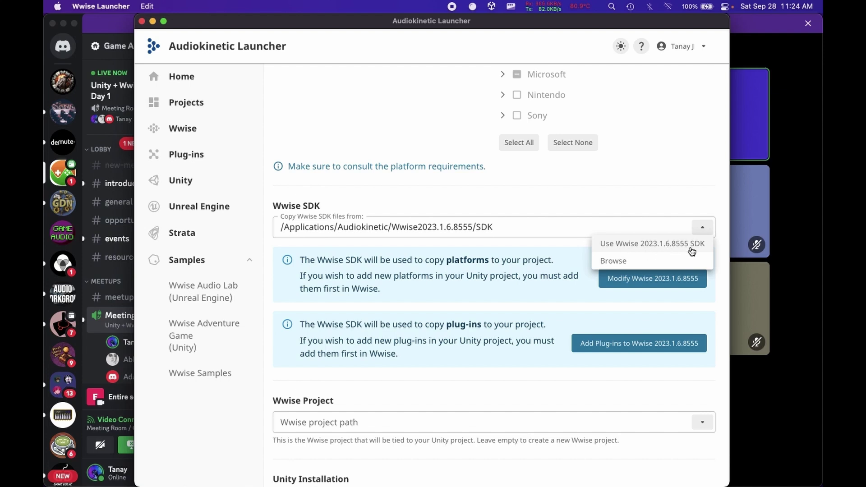
{"action": "left_click", "coordinate": [582, 188]}
- Link the existing Wwise project GAI_September2024_WwiseUnity_WwiseProject.wproj from the workshop's WwiseProject folder to the Unity integration
{"action": "scroll", "coordinate": [582, 188], "scroll_direction": "down", "scroll_amount": 5}
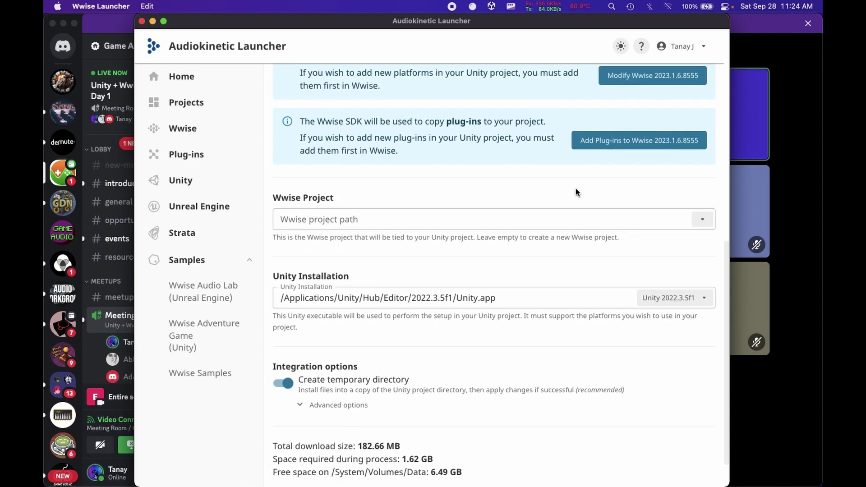
{"action": "left_click", "coordinate": [334, 219]}
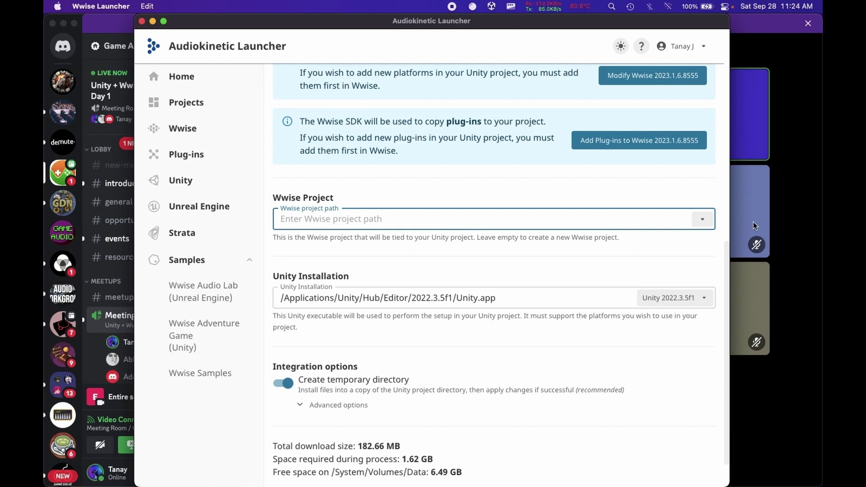
{"action": "left_click", "coordinate": [702, 222]}
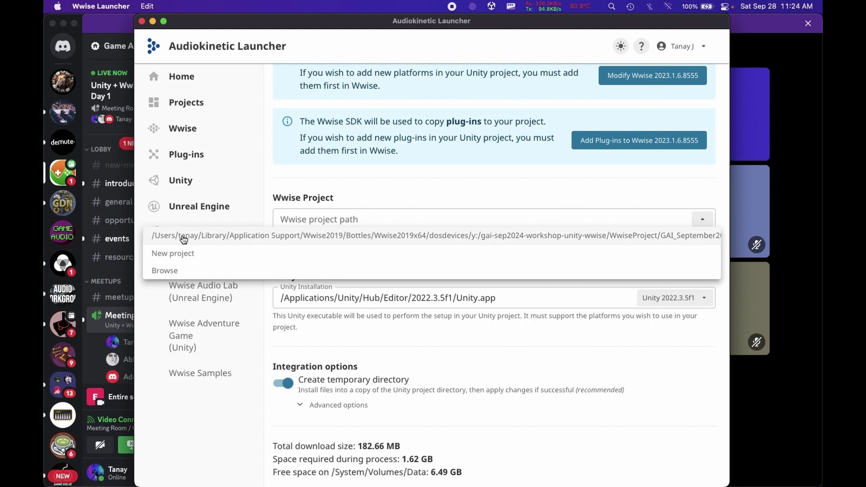
{"action": "left_click", "coordinate": [171, 270]}
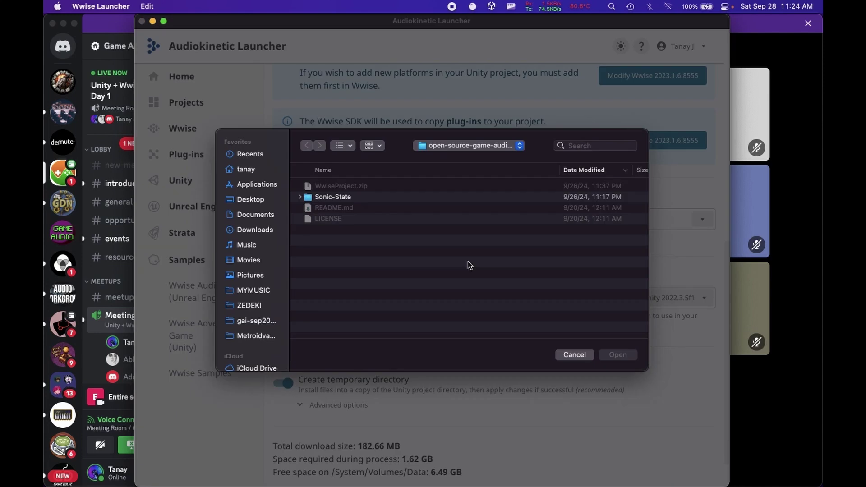
{"action": "left_click", "coordinate": [233, 320]}
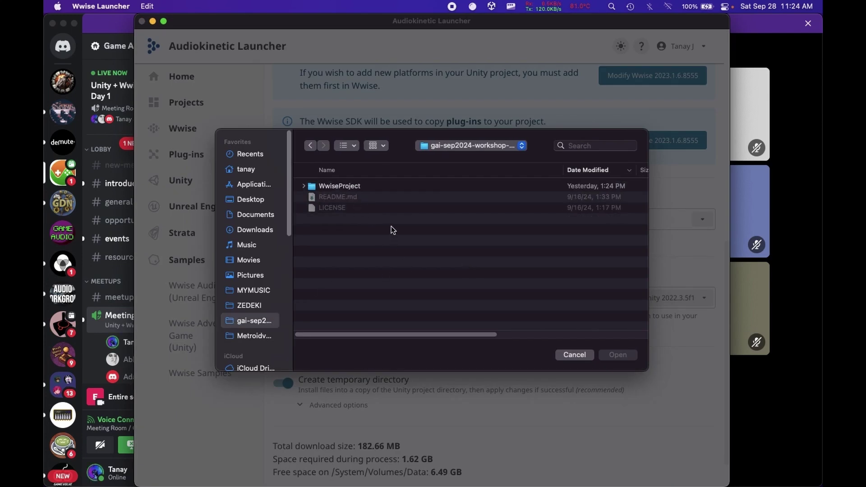
{"action": "left_click", "coordinate": [348, 185]}
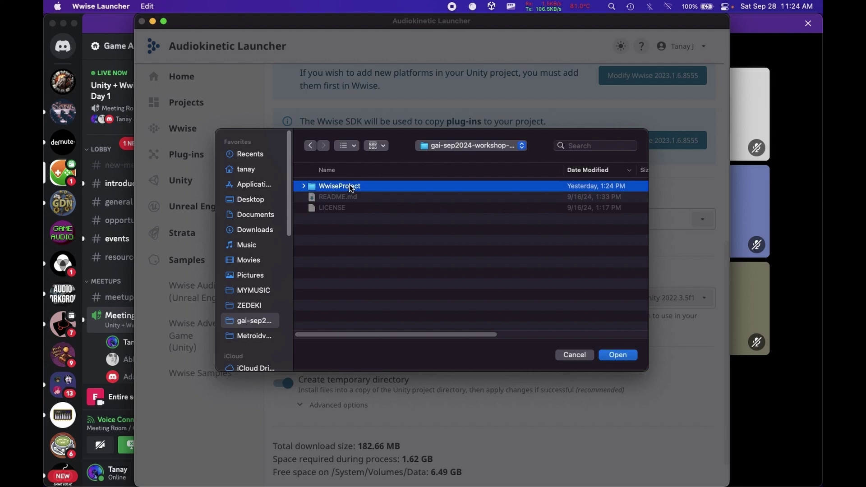
{"action": "double_click", "coordinate": [349, 185]}
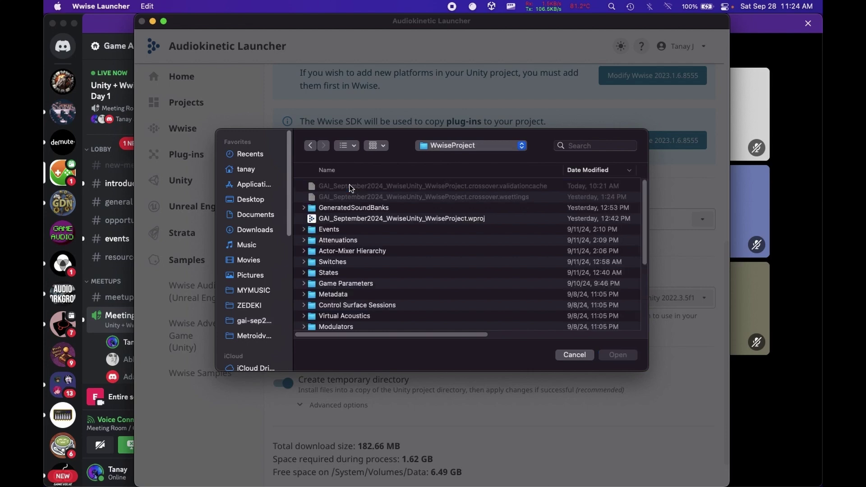
{"action": "left_click", "coordinate": [348, 218]}
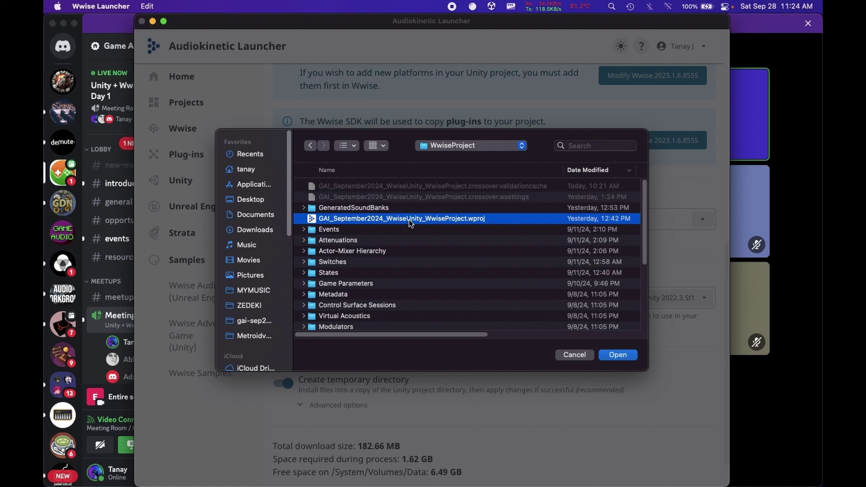
{"action": "double_click", "coordinate": [459, 217]}
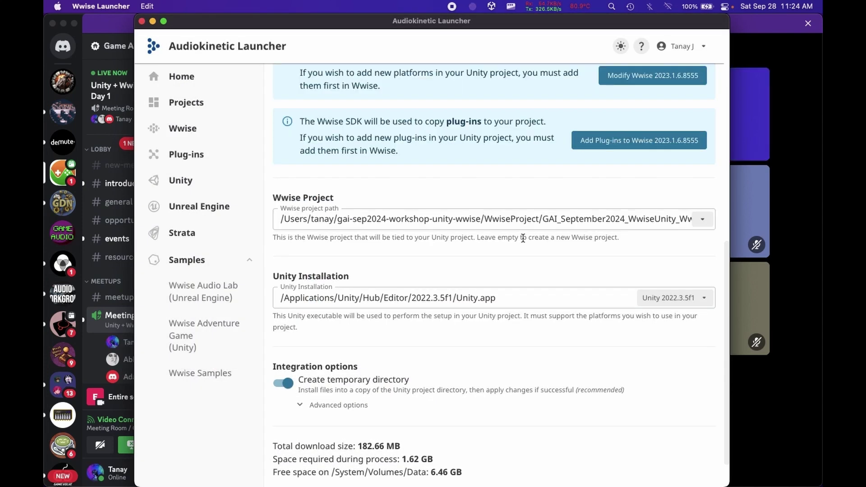
- Reveal the advanced integration options, keep them as they are, and start integrating Wwise into the Unity project
{"action": "scroll", "coordinate": [496, 227], "scroll_direction": "down", "scroll_amount": 2}
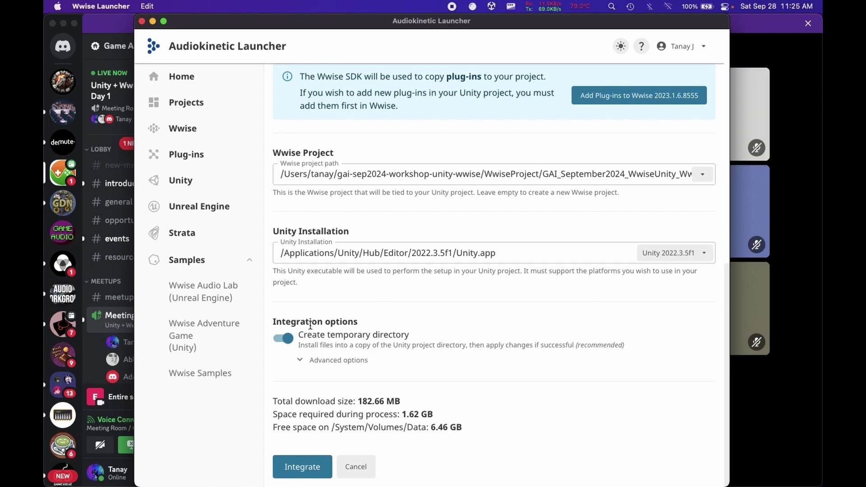
{"action": "left_click", "coordinate": [302, 361]}
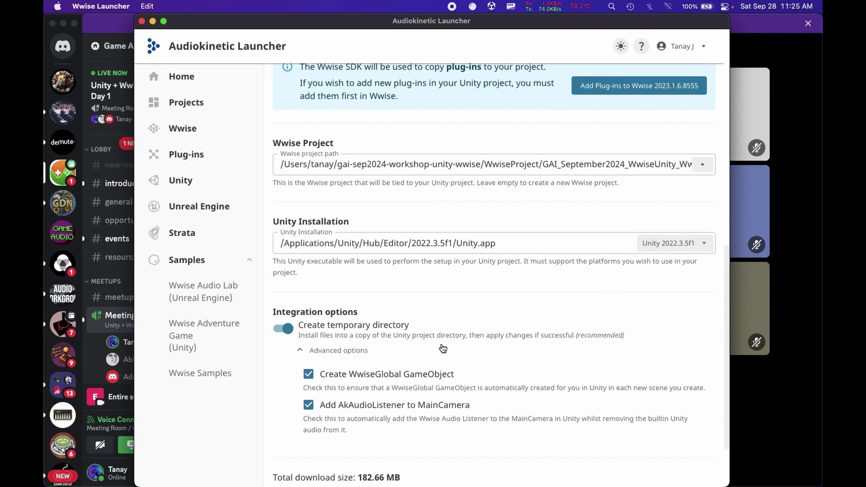
{"action": "scroll", "coordinate": [386, 343], "scroll_direction": "down", "scroll_amount": 3}
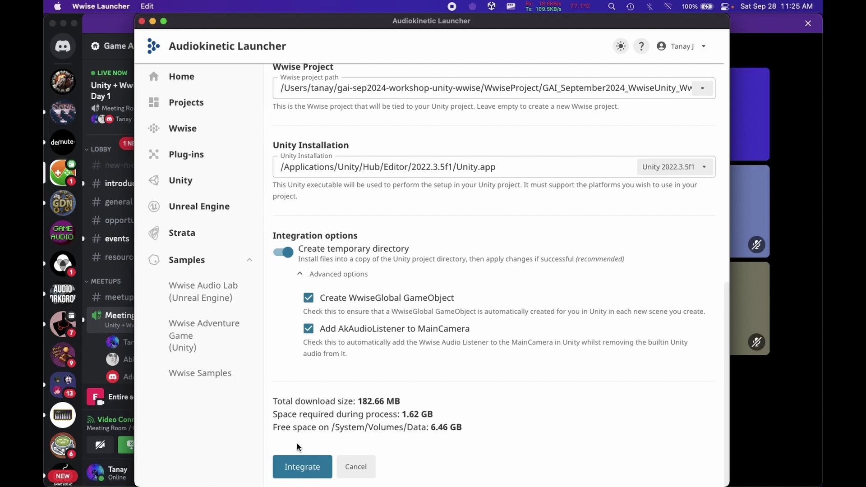
{"action": "left_click", "coordinate": [295, 466]}
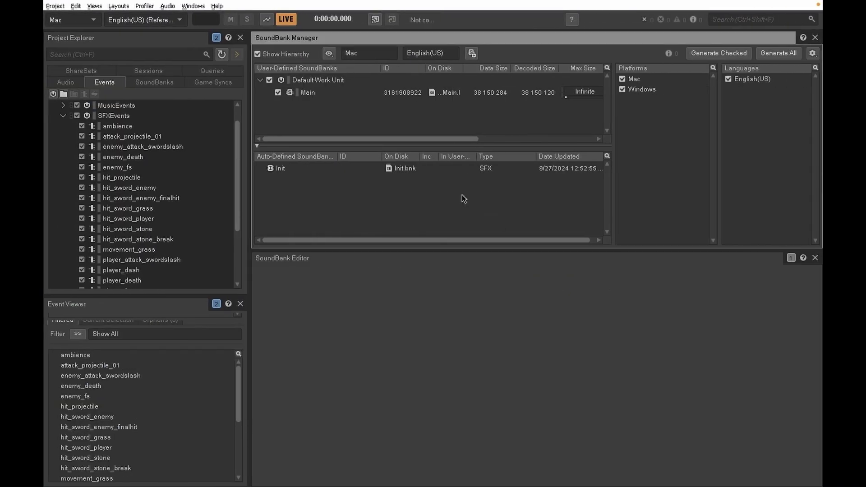
- Switch Wwise to the Designer layout, look through the actor-mixers from ambience to player, and expand player
{"action": "key", "text": "F5"}
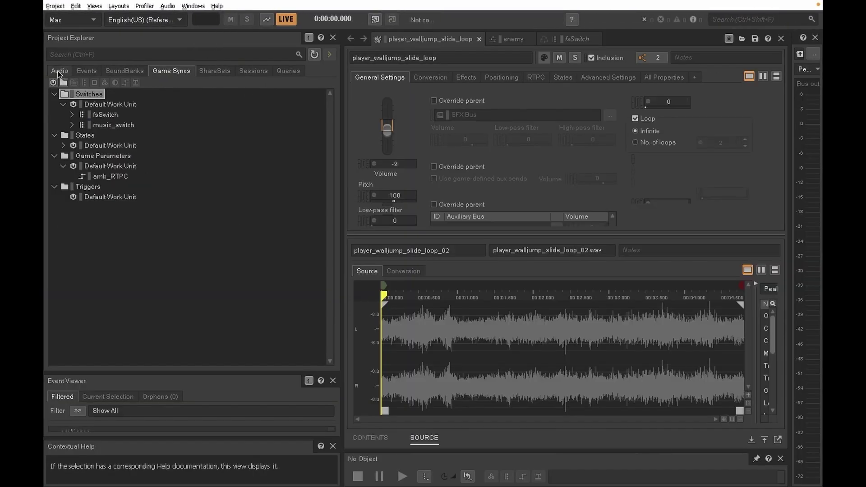
{"action": "left_click", "coordinate": [58, 72]}
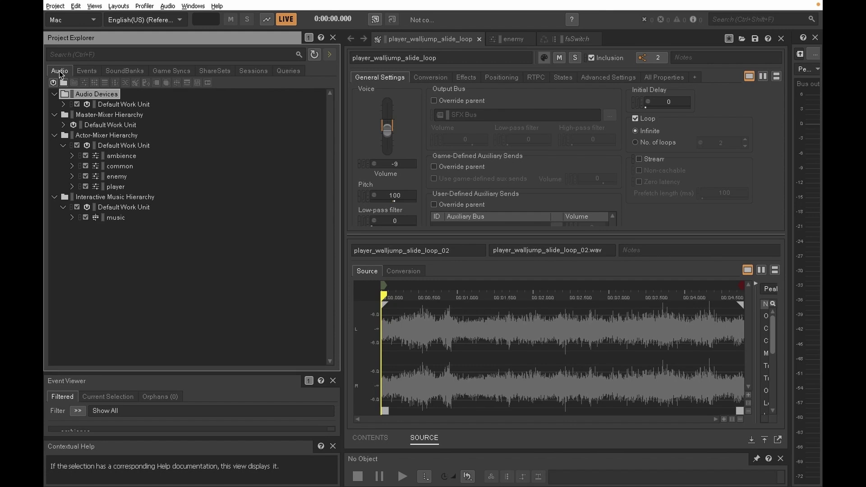
{"action": "left_click", "coordinate": [120, 156]}
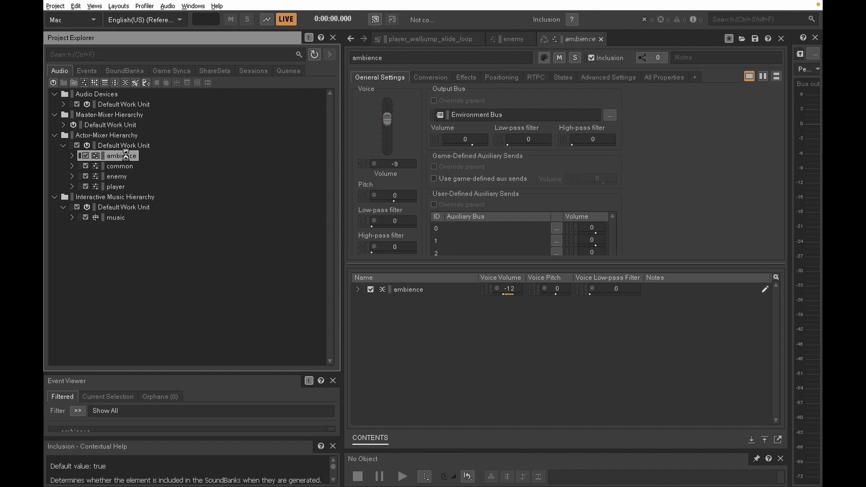
{"action": "key", "text": "Down"}
{"action": "key", "text": "Down"}
{"action": "key", "text": "Down"}
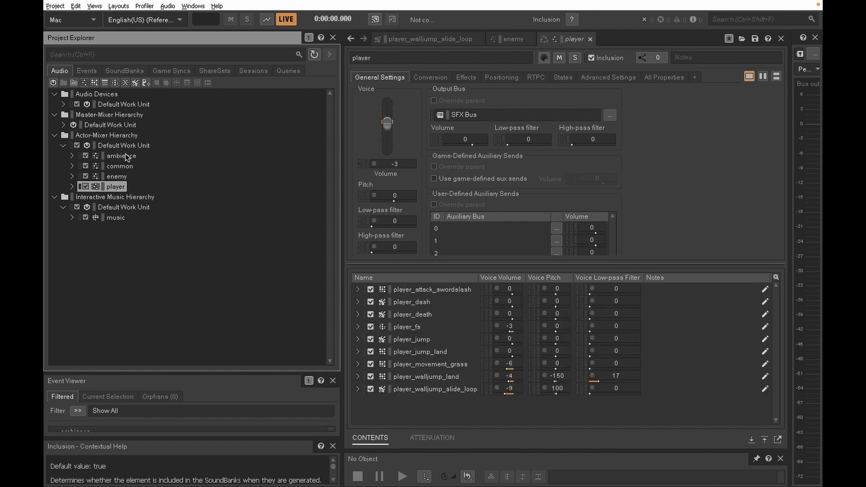
{"action": "key", "text": "Up"}
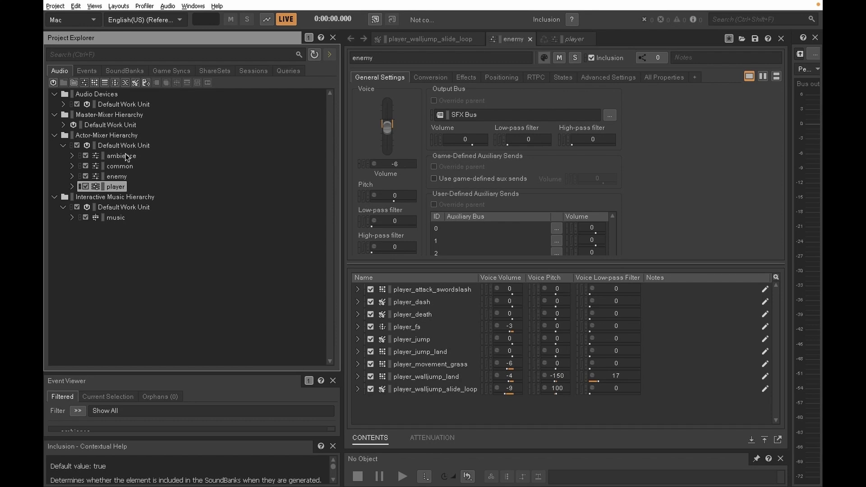
{"action": "key", "text": "Down"}
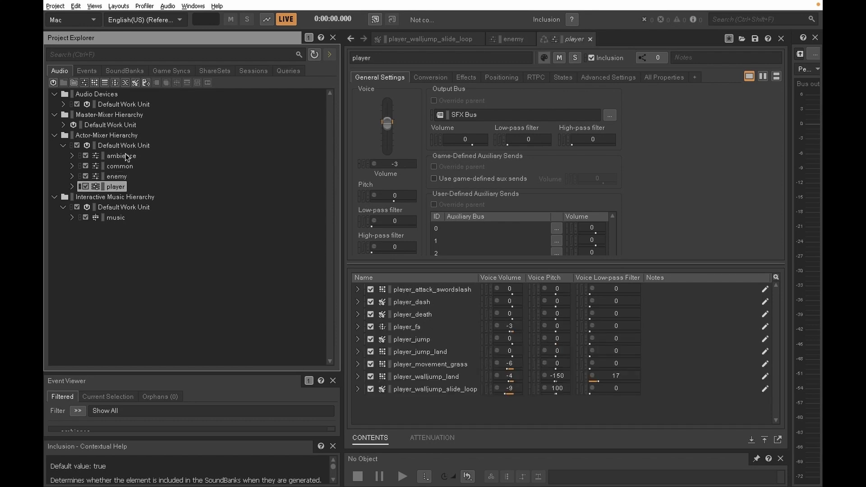
{"action": "key", "text": "Right"}
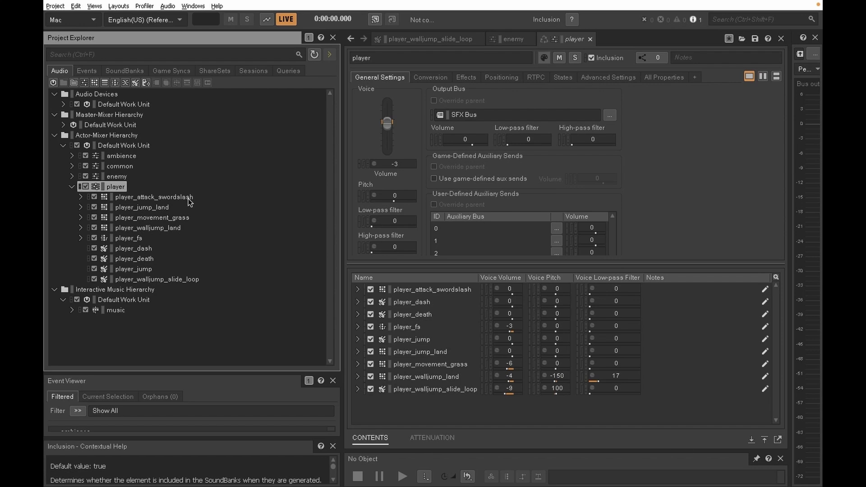
- Inspect the player_attack_swordslash random container with its variations, and view the contents of player_jump_land
{"action": "left_click", "coordinate": [177, 196]}
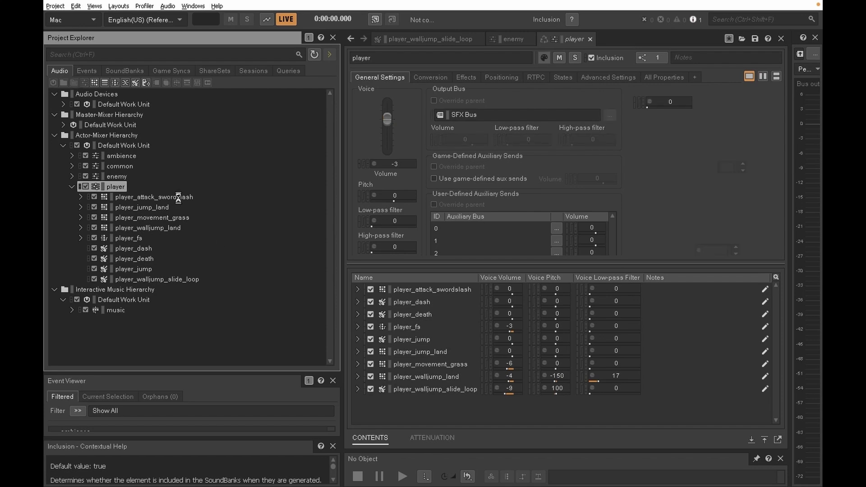
{"action": "double_click", "coordinate": [178, 196]}
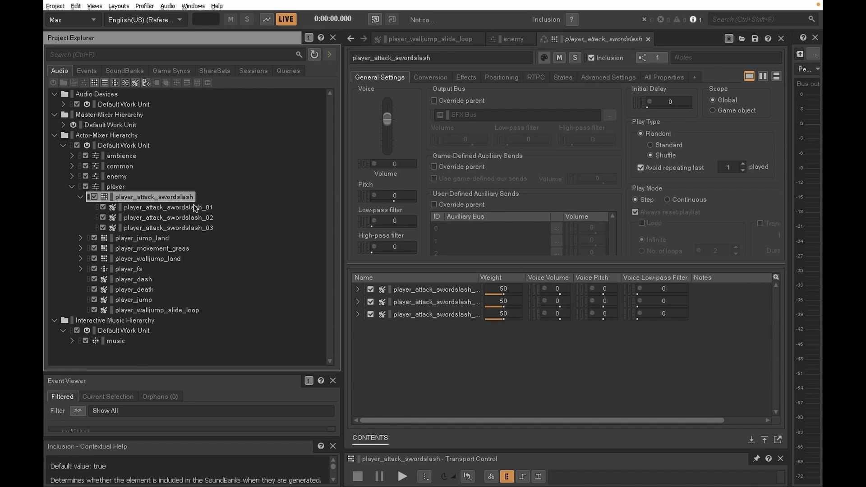
{"action": "double_click", "coordinate": [167, 196]}
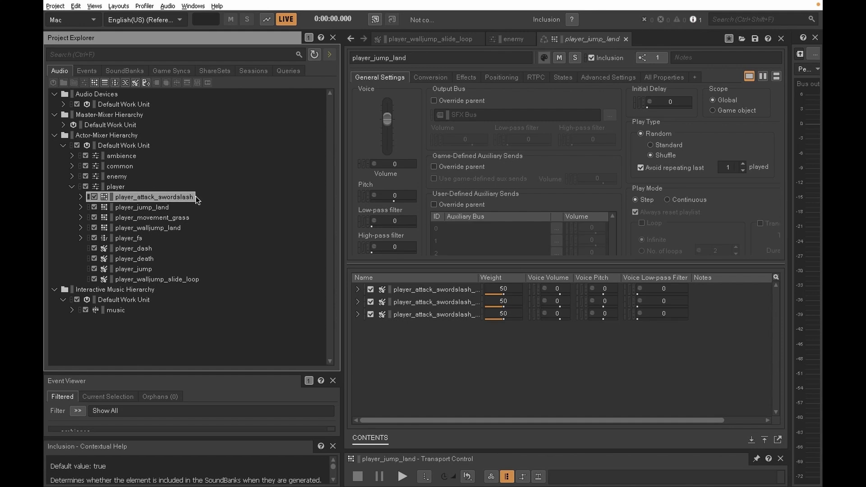
{"action": "left_click", "coordinate": [157, 206]}
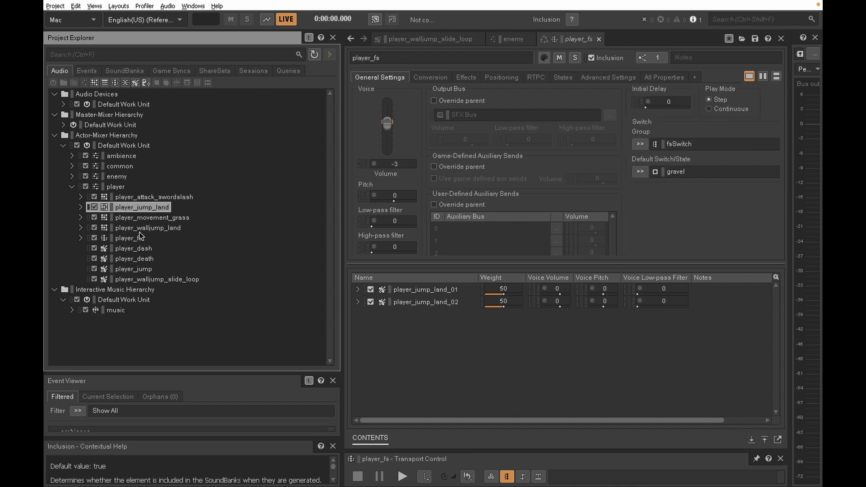
- Examine the player_fs switch container, its player_fs_gravel container and the objects assigned to its grass and gravel switches
{"action": "double_click", "coordinate": [128, 239]}
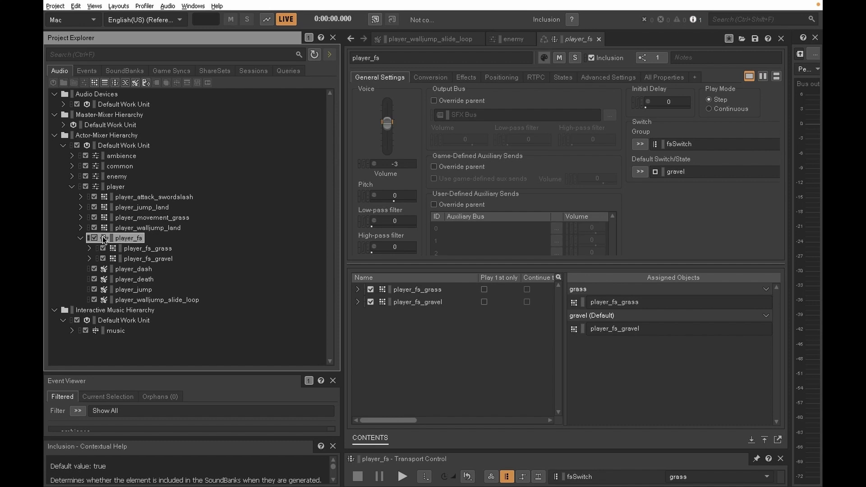
{"action": "left_click", "coordinate": [149, 259]}
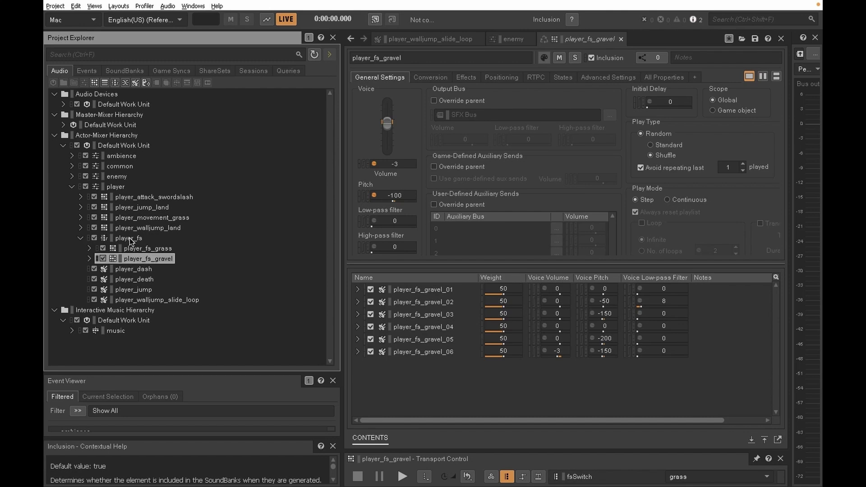
{"action": "left_click", "coordinate": [128, 237]}
{"action": "double_click", "coordinate": [125, 241]}
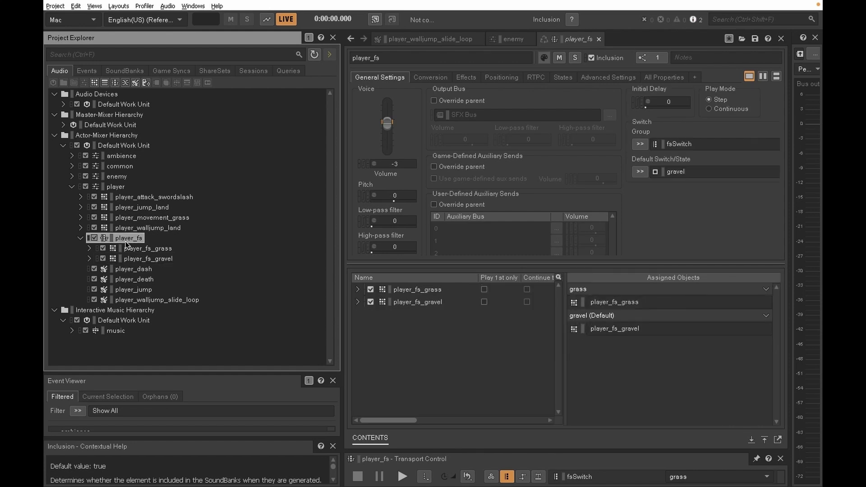
- Review the SFXEvents list in the project's events and return to the audio hierarchy
{"action": "left_click", "coordinate": [82, 70]}
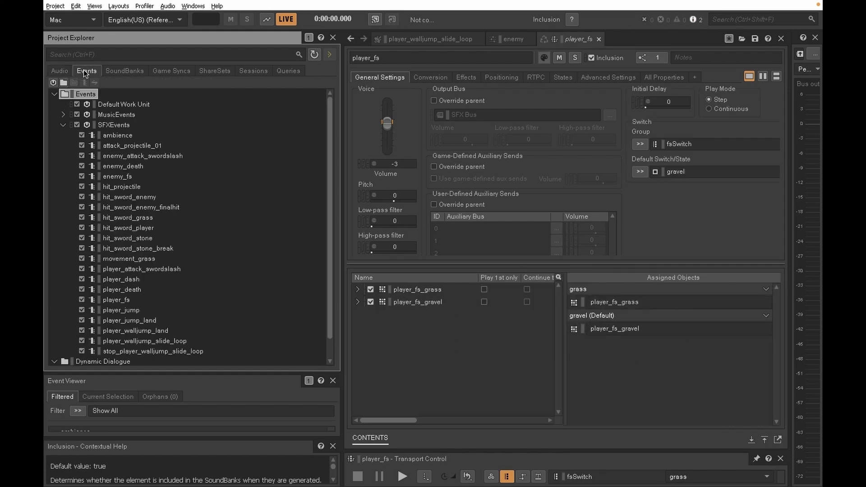
{"action": "scroll", "coordinate": [153, 226], "scroll_direction": "down", "scroll_amount": 1}
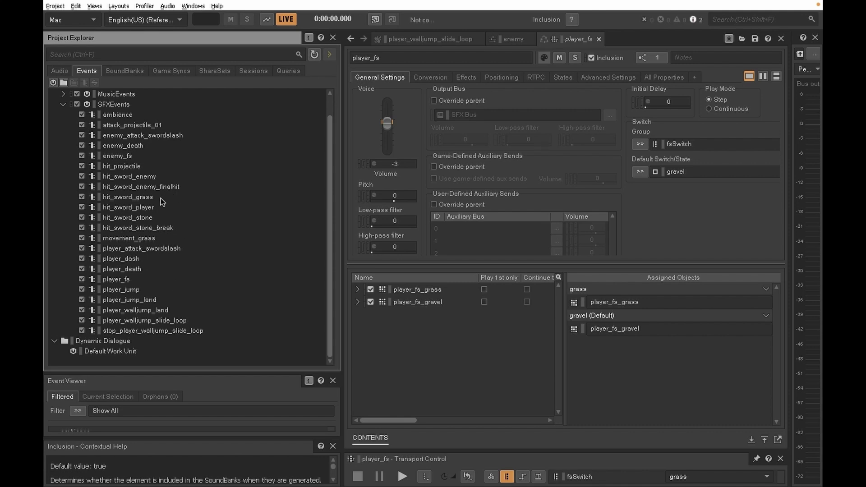
{"action": "left_click", "coordinate": [53, 69]}
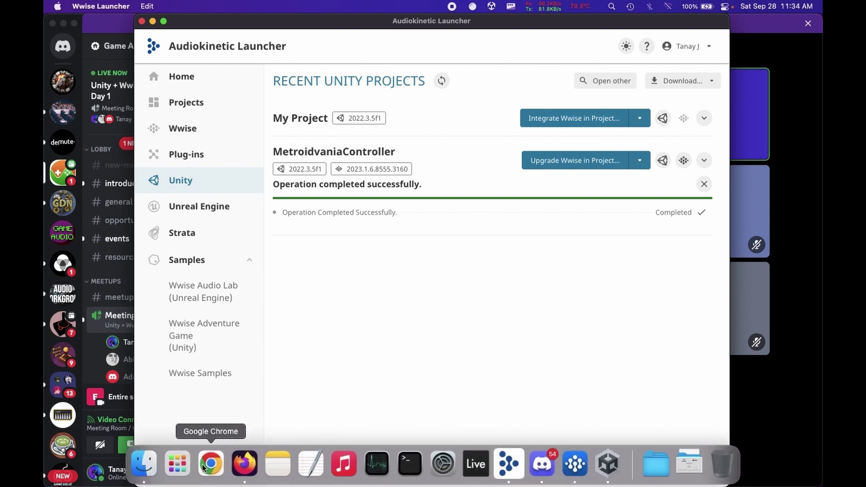
- Switch to Finder and check the Mac and Windows WwiseUnityIntegration archives in the MetroidvaniaController folder
{"action": "left_click", "coordinate": [150, 465]}
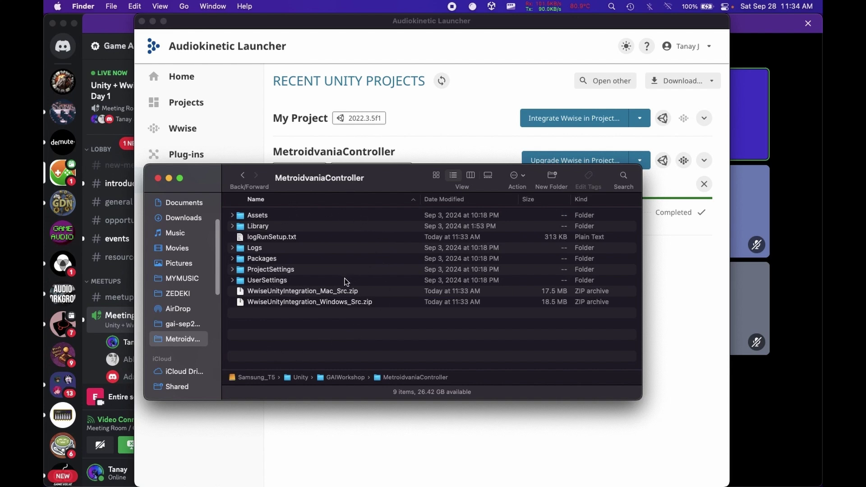
{"action": "left_click", "coordinate": [343, 290]}
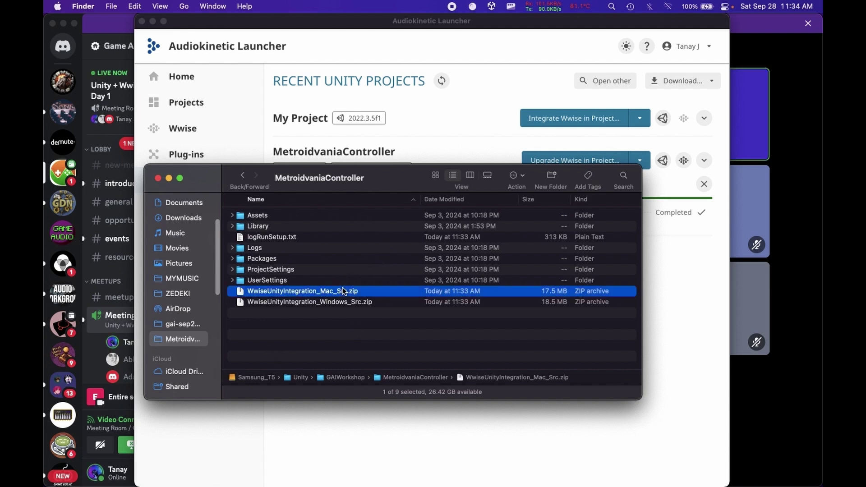
{"action": "key", "text": "Down"}
{"action": "key", "text": "Up"}
{"action": "key", "text": "Down"}
{"action": "key", "text": "Up"}
- Open the Unity project's Assets folder and select the StreamingAssets folder
{"action": "left_click", "coordinate": [263, 216]}
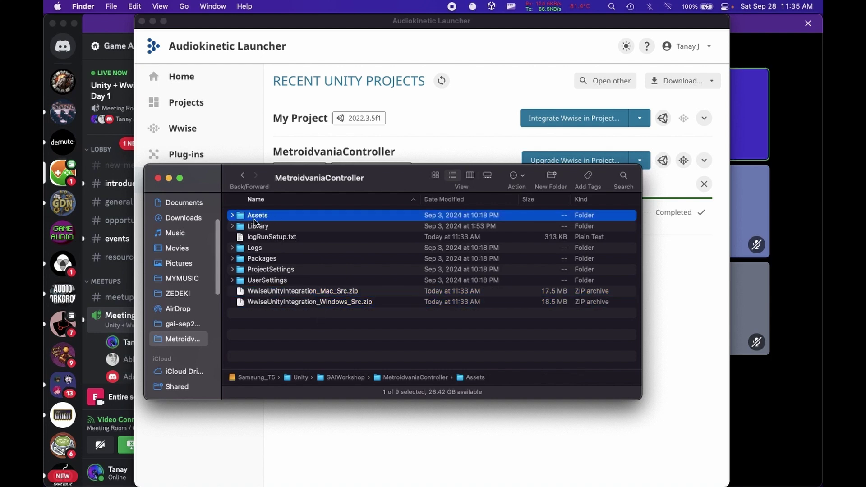
{"action": "double_click", "coordinate": [263, 216]}
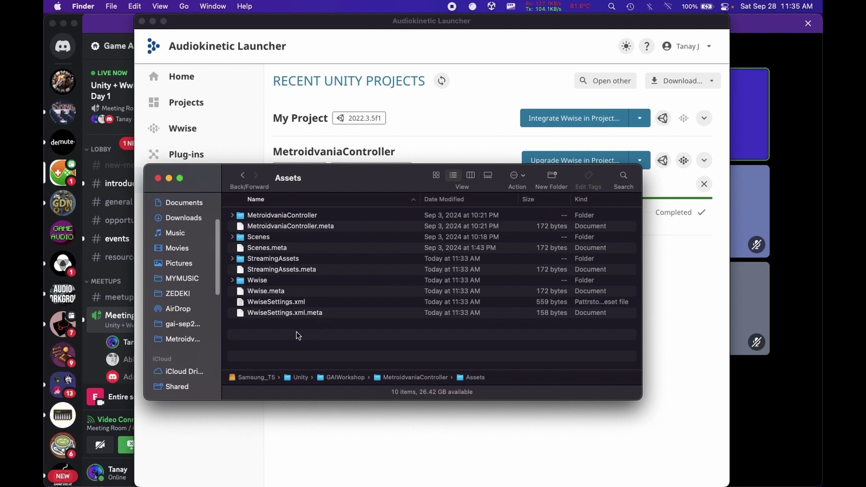
{"action": "left_click", "coordinate": [269, 258]}
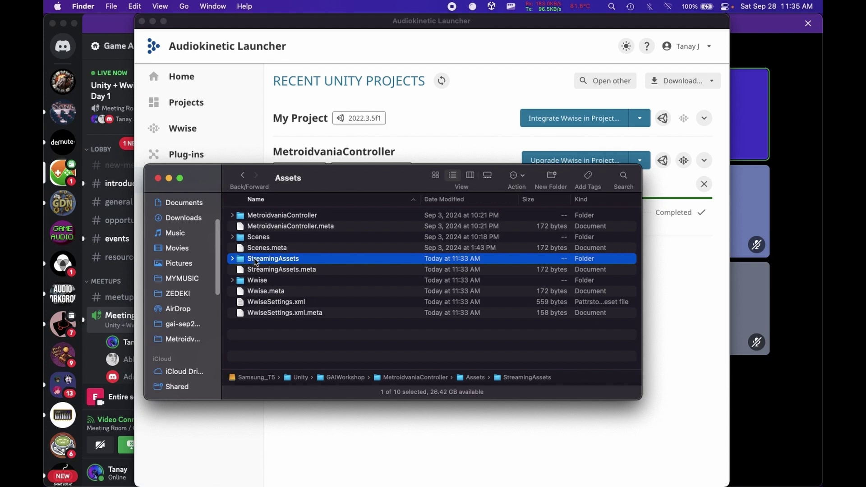
- Examine the contents of the Wwise folder in the Unity project's Assets folder, then collapse and deselect it
{"action": "left_click", "coordinate": [263, 284]}
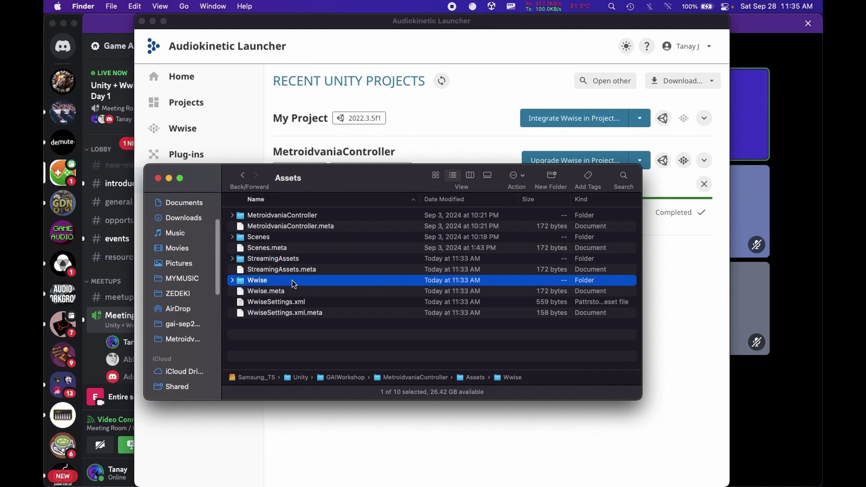
{"action": "key", "text": "super+Up"}
{"action": "double_click", "coordinate": [378, 219]}
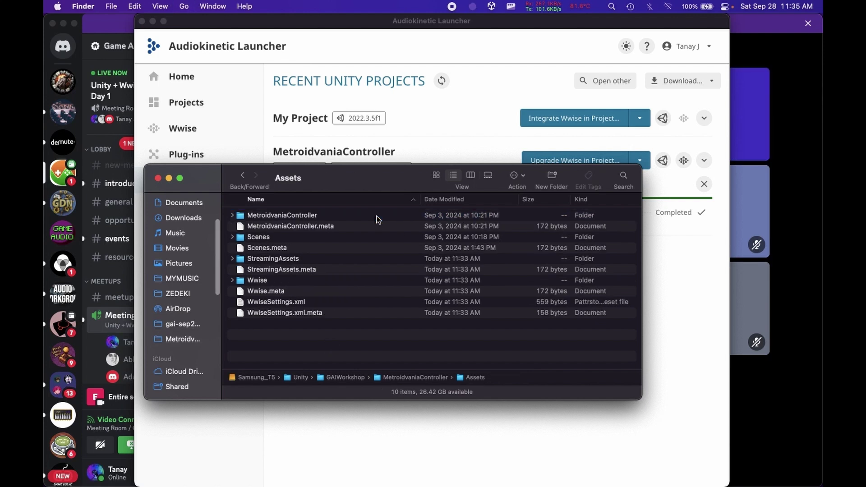
{"action": "left_click", "coordinate": [255, 280]}
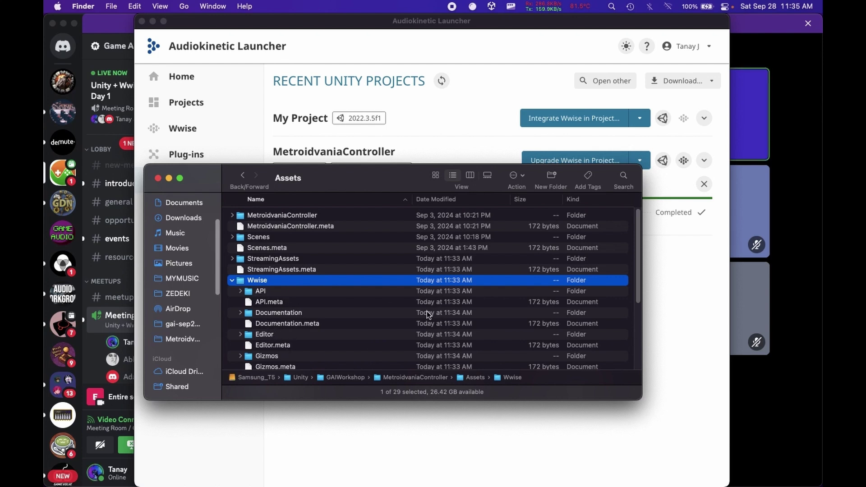
{"action": "scroll", "coordinate": [427, 314], "scroll_direction": "down", "scroll_amount": 5}
{"action": "scroll", "coordinate": [426, 314], "scroll_direction": "down", "scroll_amount": 2}
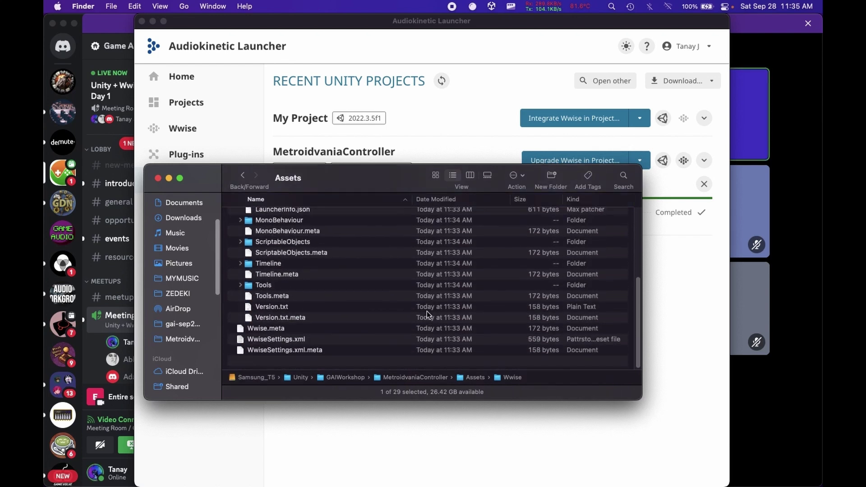
{"action": "scroll", "coordinate": [426, 314], "scroll_direction": "up", "scroll_amount": 6}
{"action": "key", "text": "Left"}
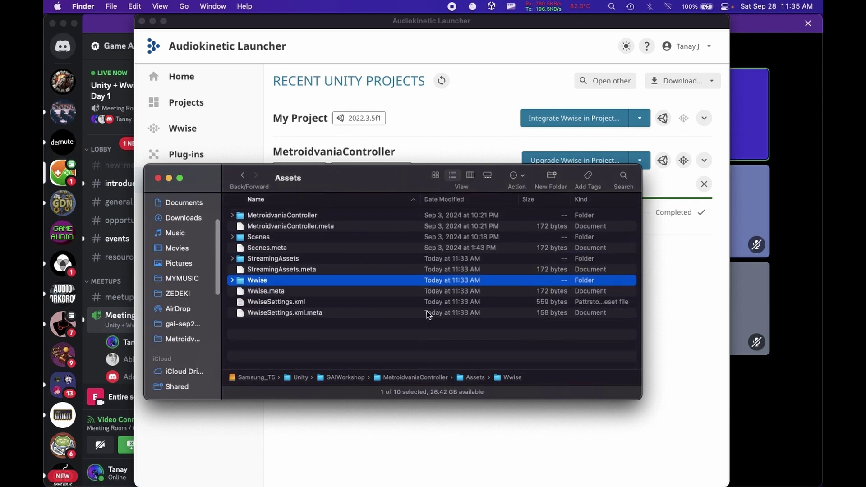
{"action": "left_click", "coordinate": [403, 342]}
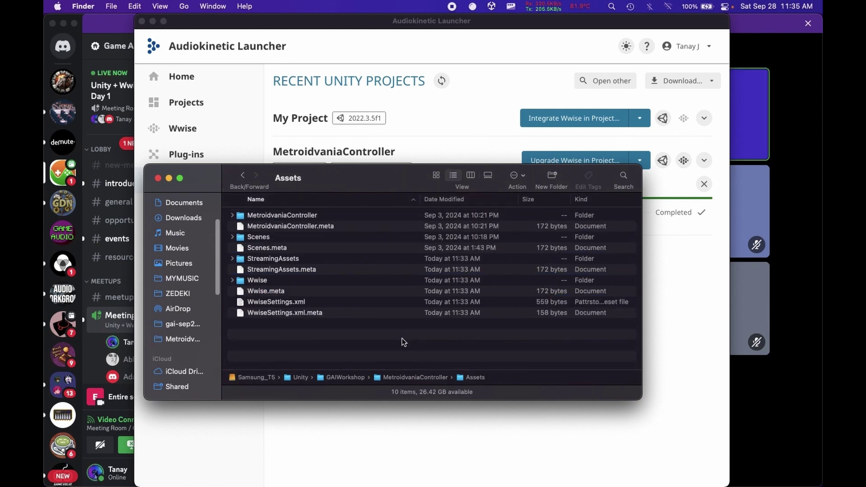
- Expand StreamingAssets and its Audio folder to inspect GeneratedSoundBanks.meta, then collapse both folders
{"action": "left_click", "coordinate": [283, 258]}
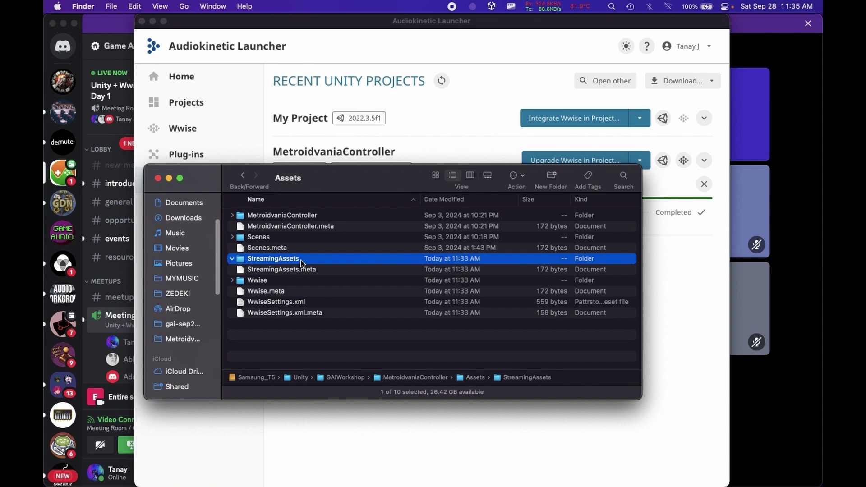
{"action": "key", "text": "Right"}
{"action": "key", "text": "Down"}
{"action": "key", "text": "Right"}
{"action": "key", "text": "Down"}
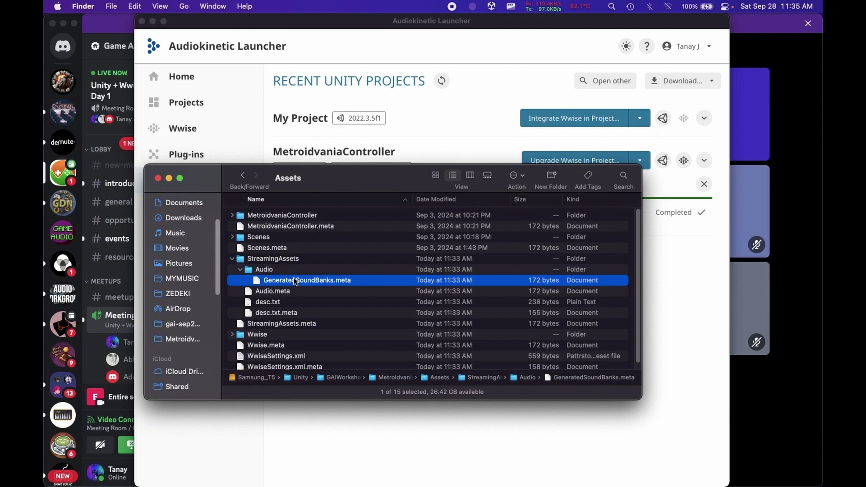
{"action": "left_click", "coordinate": [312, 270]}
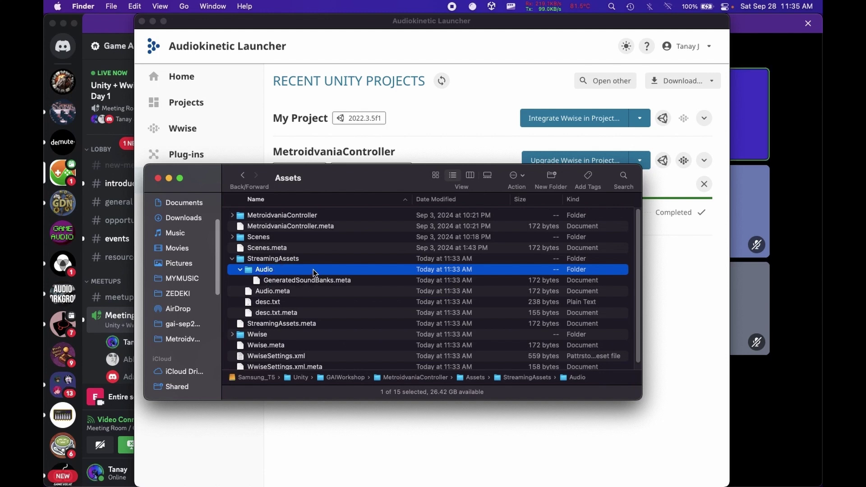
{"action": "key", "text": "Left"}
{"action": "key", "text": "Left"}
{"action": "key", "text": "Left"}
{"action": "left_click", "coordinate": [373, 332]}
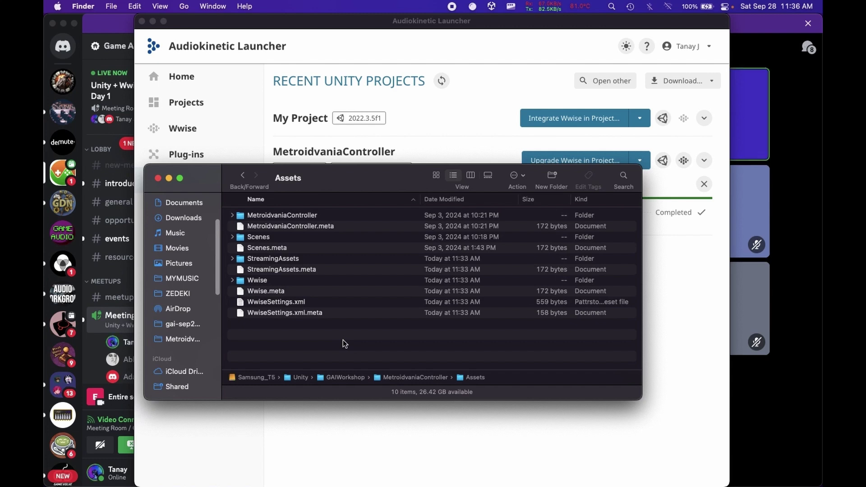
- Expand the StreamingAssets folder again and show the contents of its Audio subfolder
{"action": "left_click", "coordinate": [304, 280]}
{"action": "key", "text": "Up"}
{"action": "key", "text": "Up"}
{"action": "key", "text": "Right"}
{"action": "key", "text": "Down"}
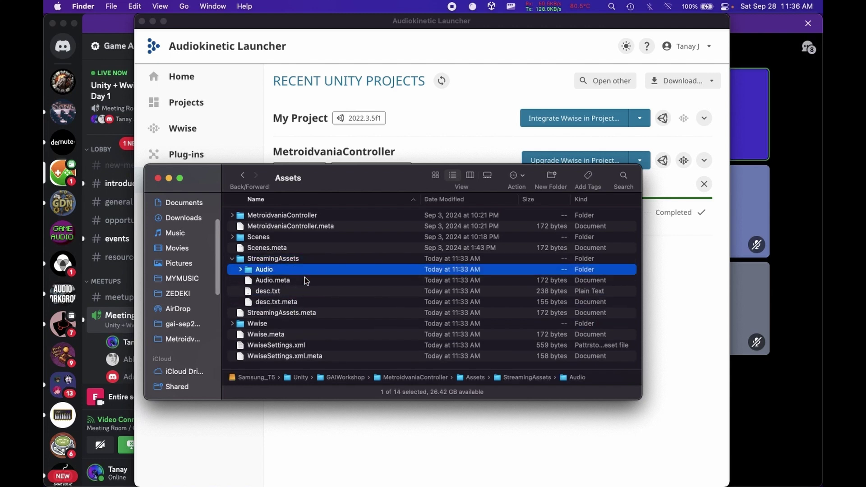
{"action": "key", "text": "Right"}
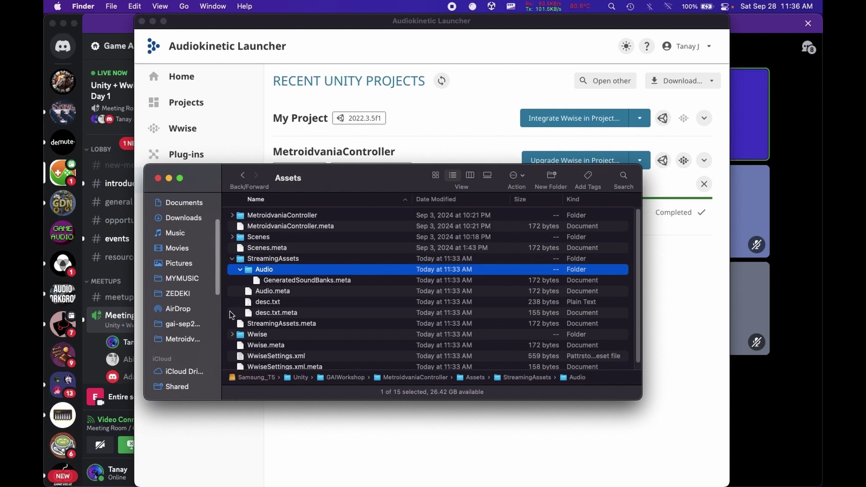
- Open WwiseProject in the gai-sep2024-workshop-unity-wwise folder and check the platform subfolders inside GeneratedSoundBanks
{"action": "left_click", "coordinate": [177, 325]}
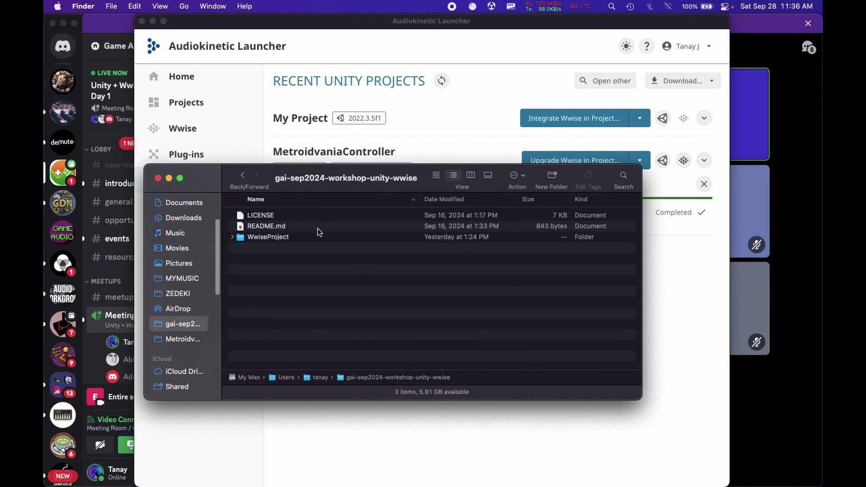
{"action": "left_click", "coordinate": [291, 239]}
{"action": "key", "text": "super+Down"}
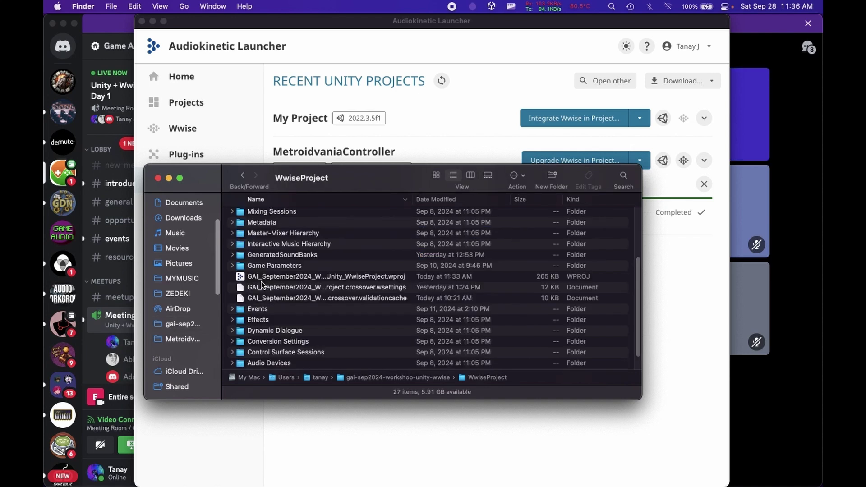
{"action": "scroll", "coordinate": [329, 283], "scroll_direction": "up", "scroll_amount": 2}
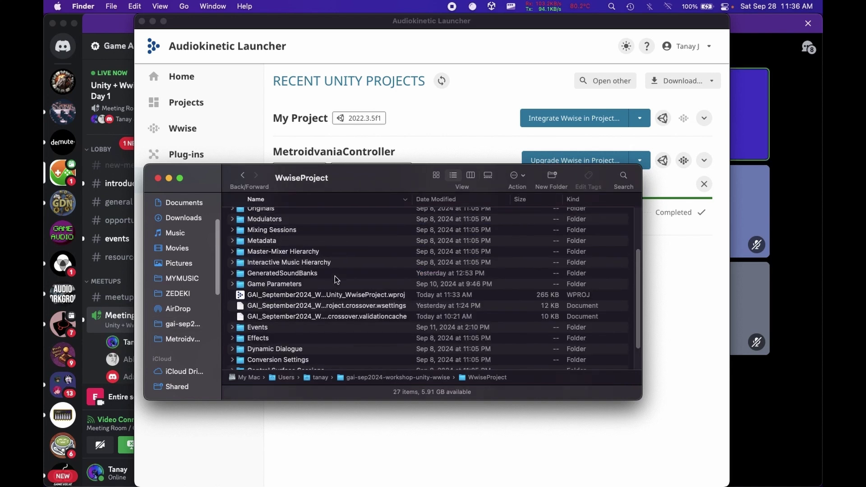
{"action": "left_click", "coordinate": [255, 274]}
{"action": "key", "text": "Right"}
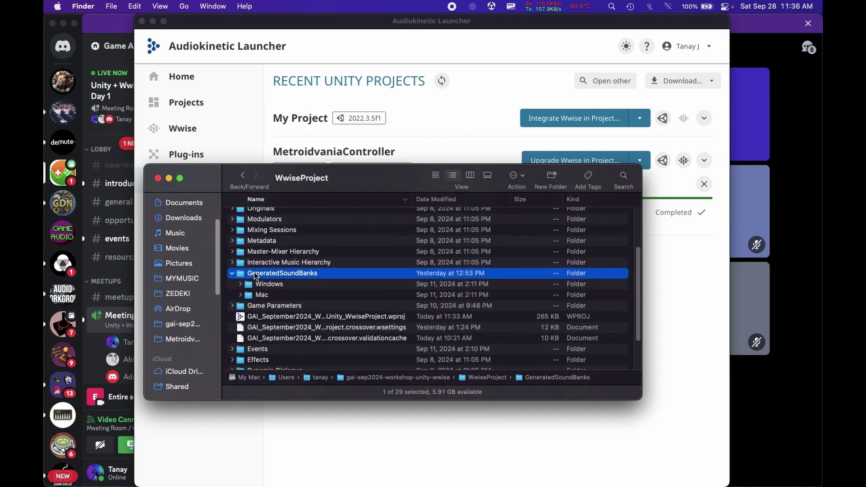
{"action": "key", "text": "Left"}
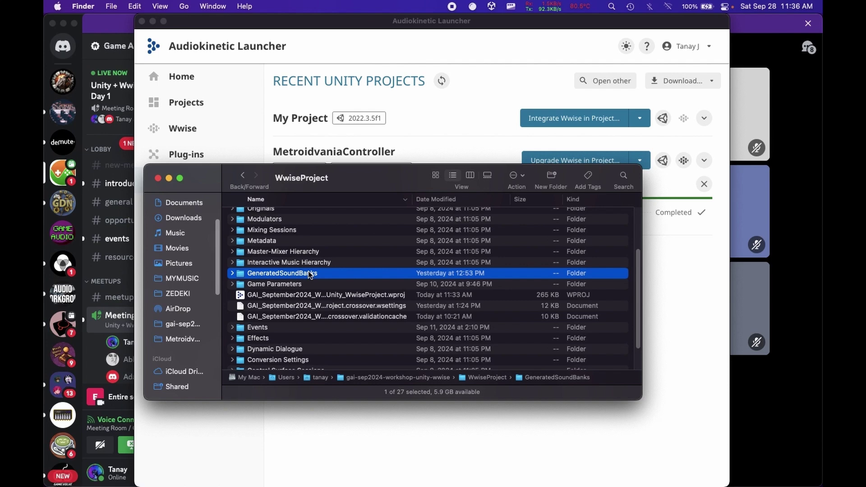
- Switch to Wwise, bring up the SoundBank layout and open the project's SoundBank settings
{"action": "key", "text": "ctrl+Right"}
{"action": "key", "text": "ctrl+Right"}
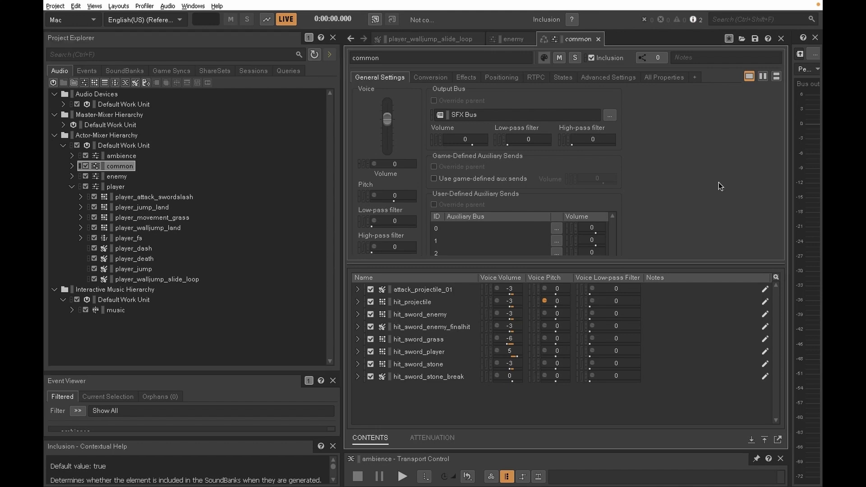
{"action": "key", "text": "F7"}
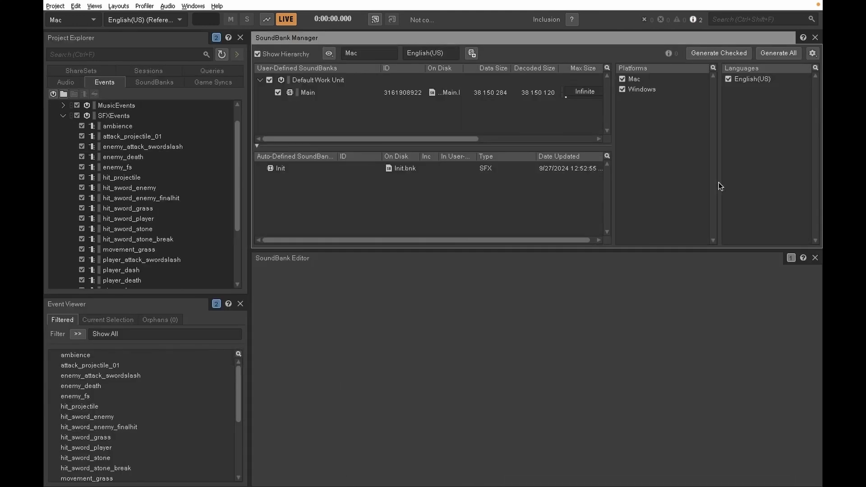
{"action": "left_click", "coordinate": [812, 53]}
{"action": "left_click", "coordinate": [765, 68]}
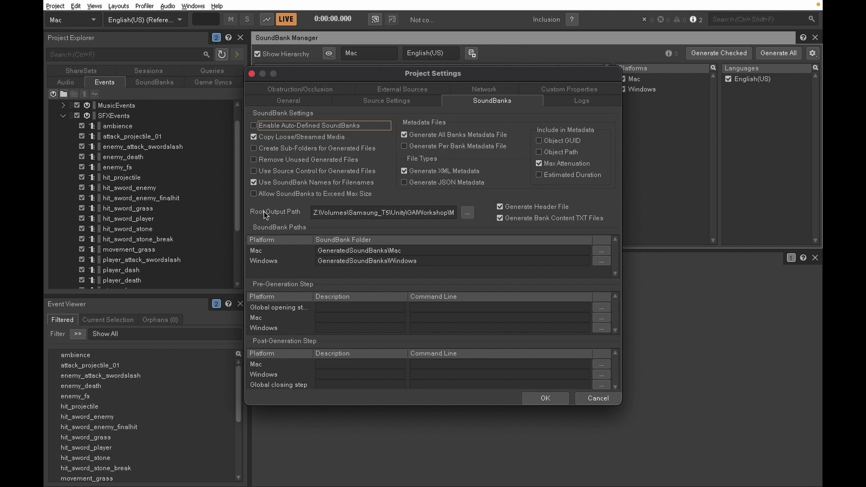
- Review the root output path and the Mac and Windows SoundBank paths, then close the project settings without saving
{"action": "left_click", "coordinate": [422, 212]}
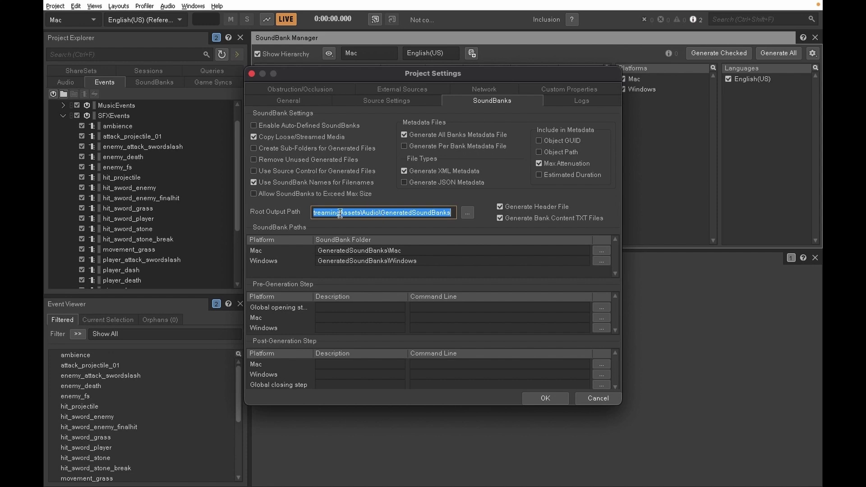
{"action": "left_click", "coordinate": [318, 212]}
{"action": "key", "text": "Left"}
{"action": "key", "text": "Left"}
{"action": "key", "text": "Left"}
{"action": "key", "text": "Left"}
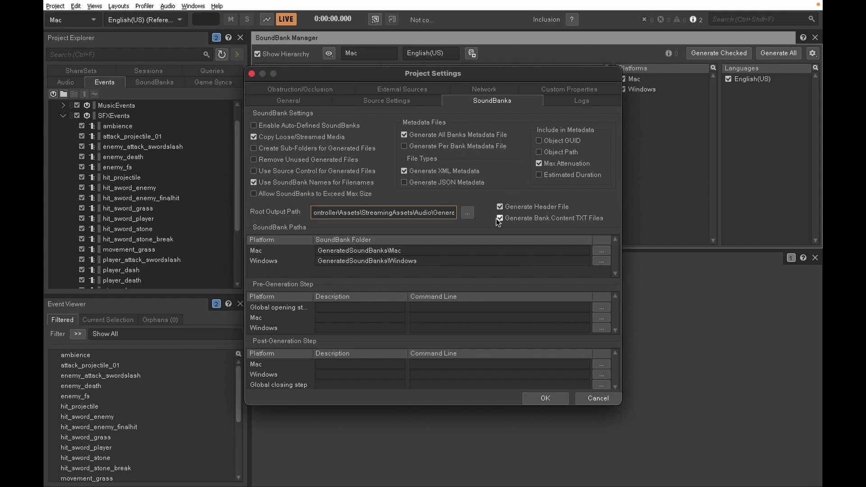
{"action": "left_click", "coordinate": [261, 251]}
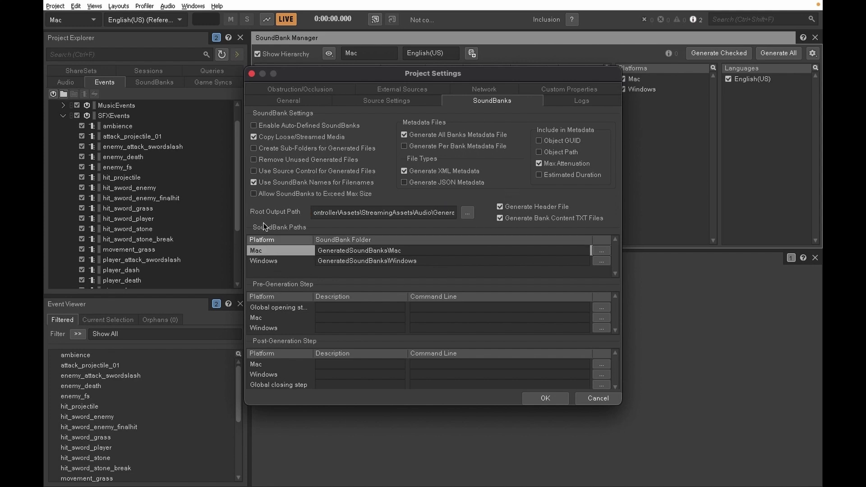
{"action": "left_click", "coordinate": [264, 261]}
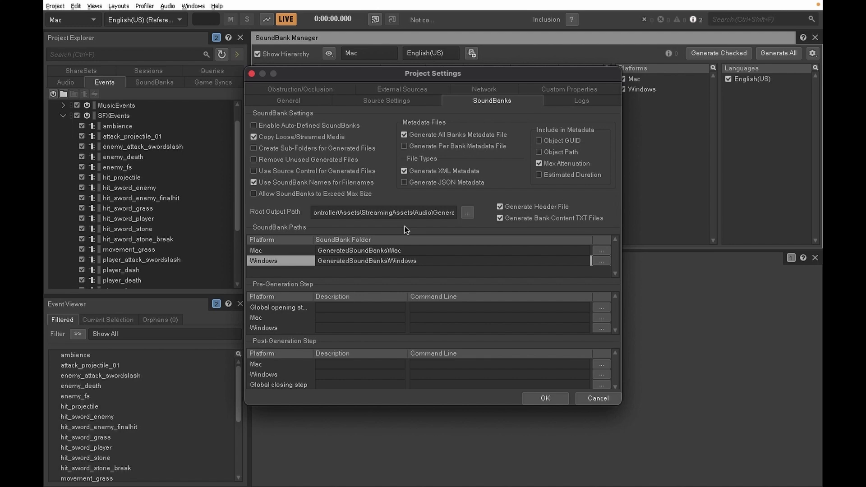
{"action": "left_click", "coordinate": [436, 213]}
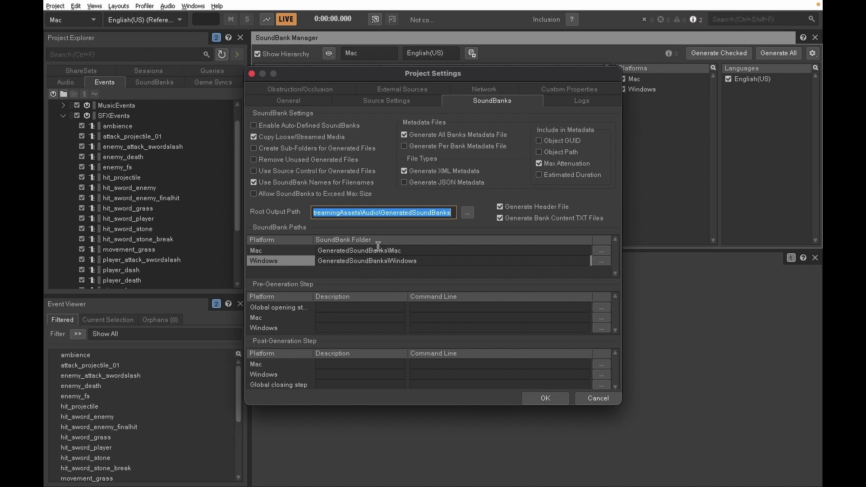
{"action": "left_click", "coordinate": [383, 272]}
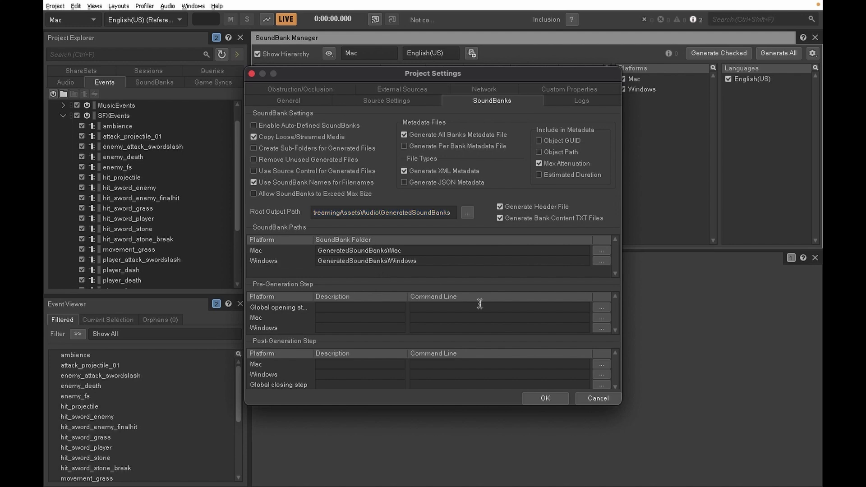
{"action": "left_click", "coordinate": [586, 403]}
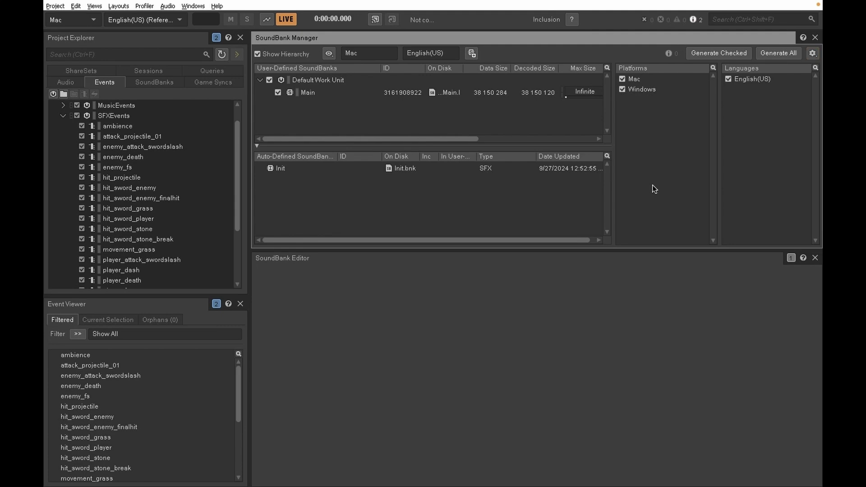
- Generate all SoundBanks for the Mac and Windows platforms and close the generation report
{"action": "left_click", "coordinate": [784, 55]}
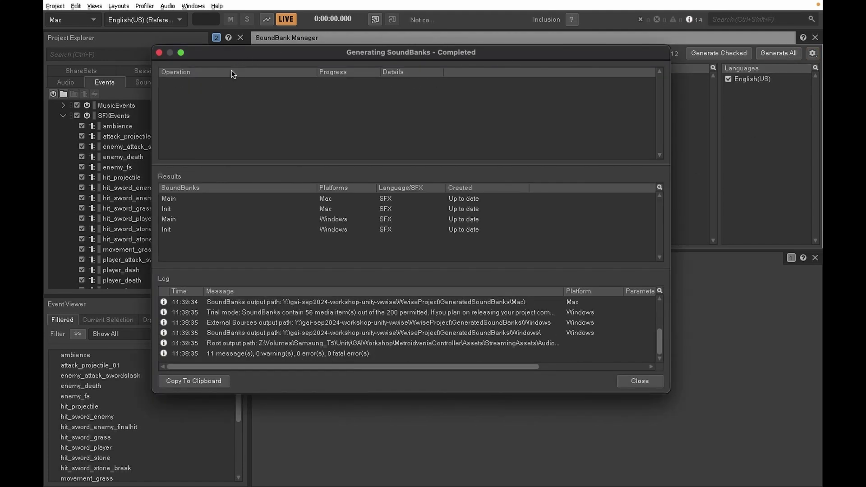
{"action": "left_click", "coordinate": [630, 383]}
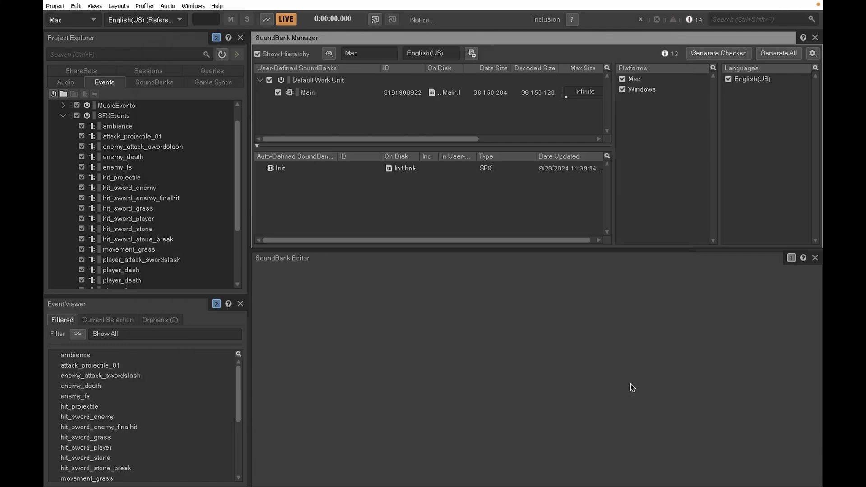
- Switch to Finder and expand GeneratedSoundBanks under Assets/StreamingAssets/Audio in the MetroidvaniaController project
{"action": "key", "text": "ctrl+Left"}
{"action": "mouse_move", "coordinate": [179, 469]}
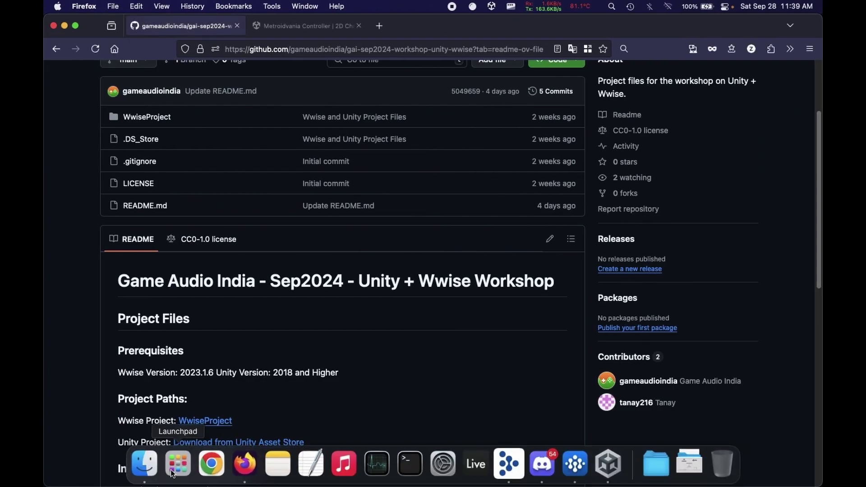
{"action": "left_click", "coordinate": [147, 464]}
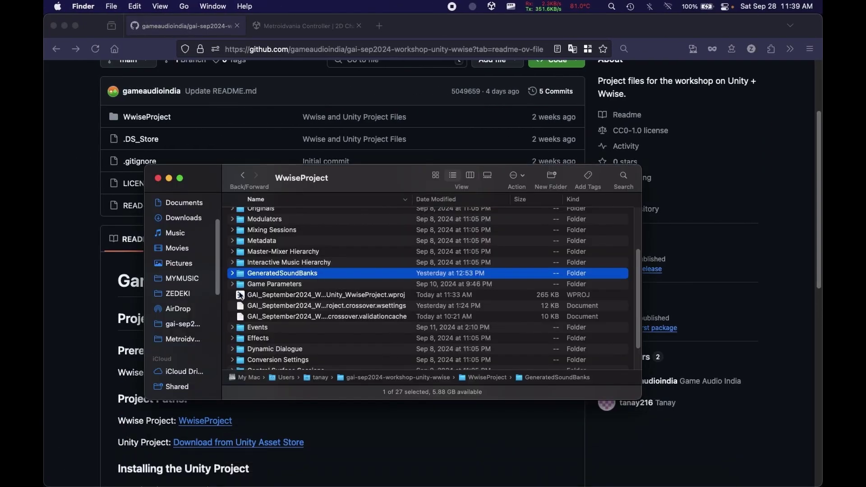
{"action": "left_click", "coordinate": [189, 342]}
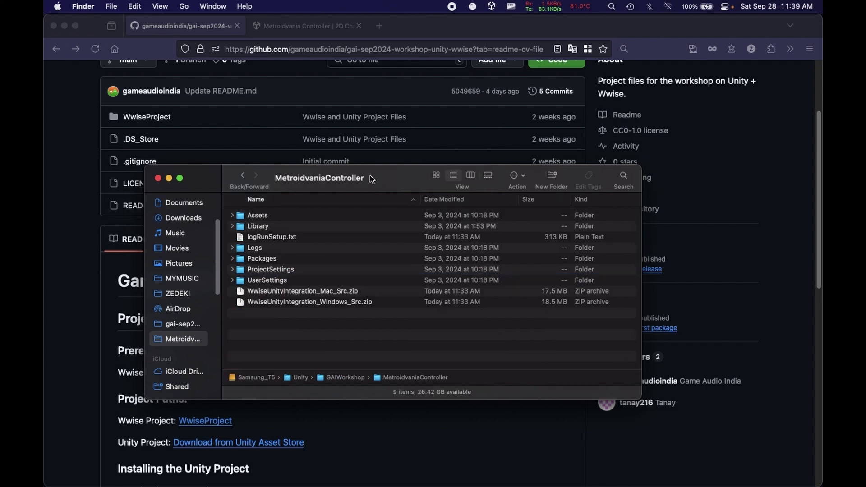
{"action": "left_click", "coordinate": [250, 217]}
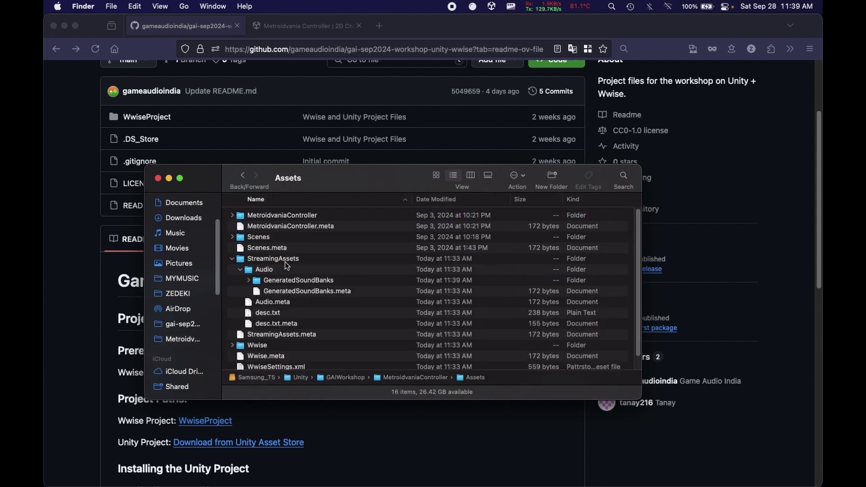
{"action": "left_click", "coordinate": [269, 281]}
{"action": "key", "text": "Right"}
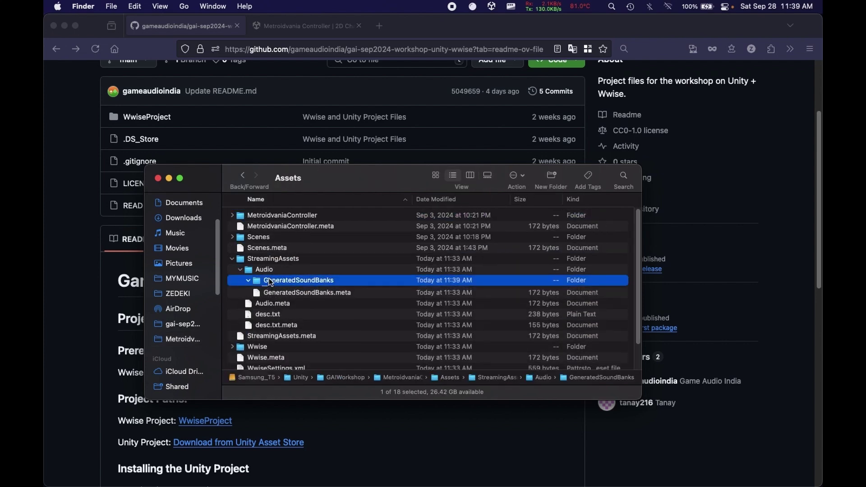
- Check the files inside the GeneratedSoundBanks folder under StreamingAssets/Audio and collapse the opened folders
{"action": "key", "text": "Down"}
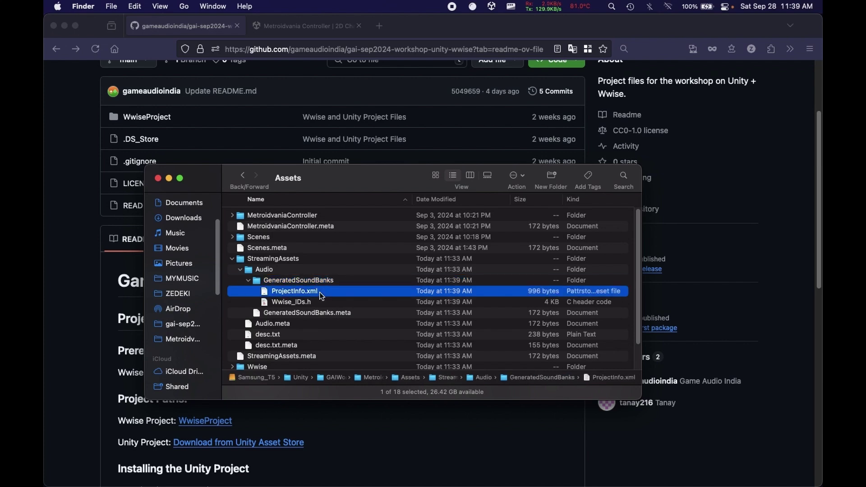
{"action": "key", "text": "Down"}
{"action": "key", "text": "Up"}
{"action": "key", "text": "Down"}
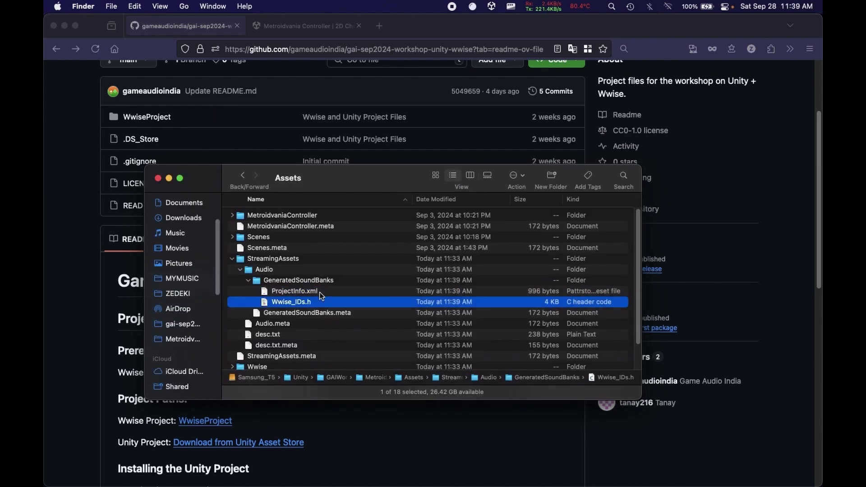
{"action": "key", "text": "Up"}
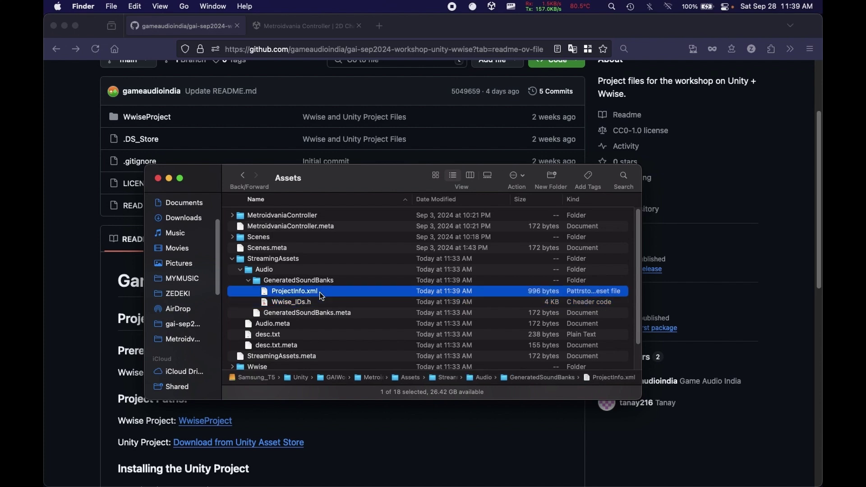
{"action": "key", "text": "Up"}
{"action": "key", "text": "Left"}
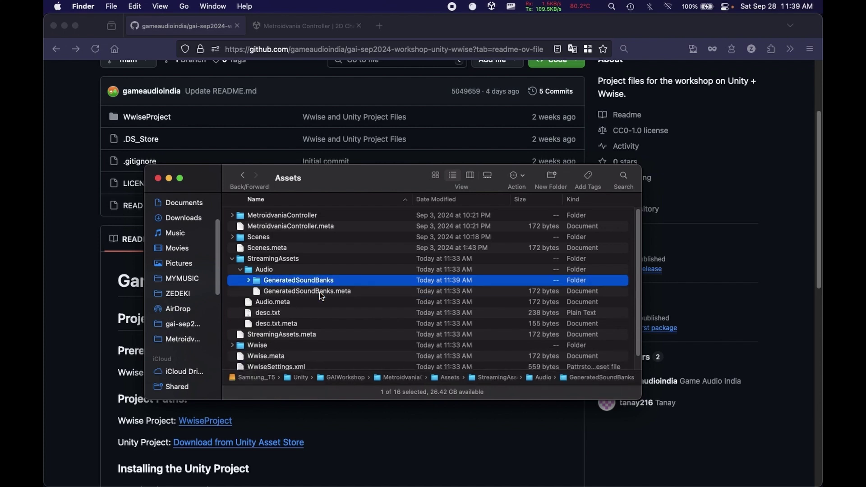
{"action": "left_click", "coordinate": [302, 269]}
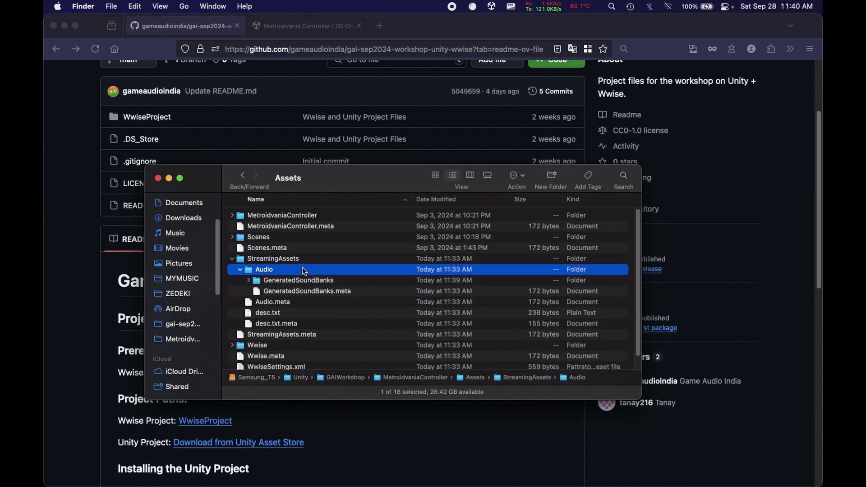
{"action": "key", "text": "Left"}
{"action": "key", "text": "Left"}
{"action": "key", "text": "Left"}
- Switch to Wwise and review the project SoundBank settings, closing them without changes
{"action": "key", "text": "ctrl+Right"}
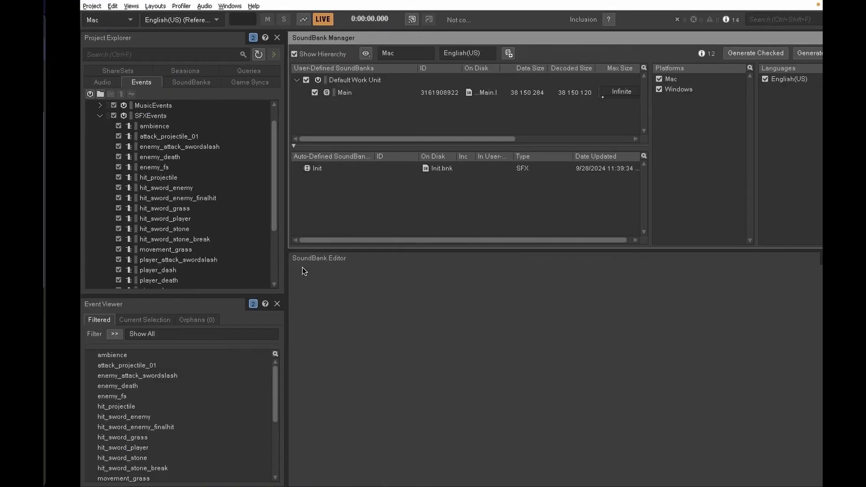
{"action": "left_click", "coordinate": [813, 54]}
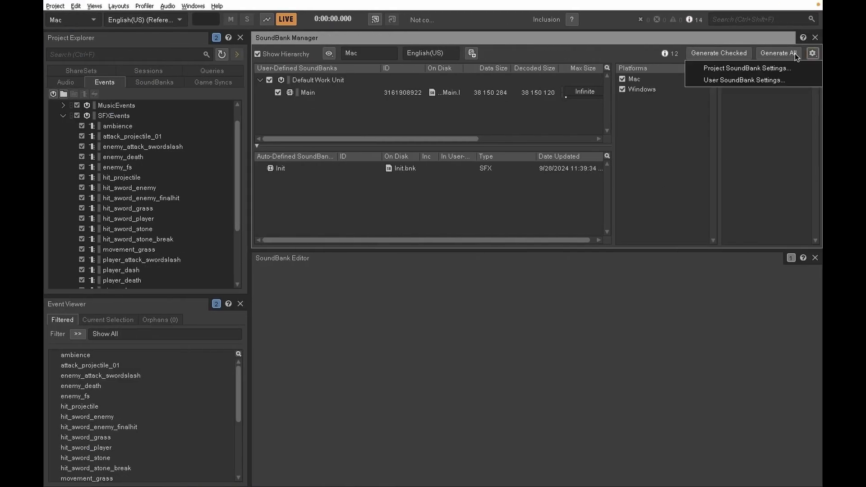
{"action": "left_click", "coordinate": [764, 68]}
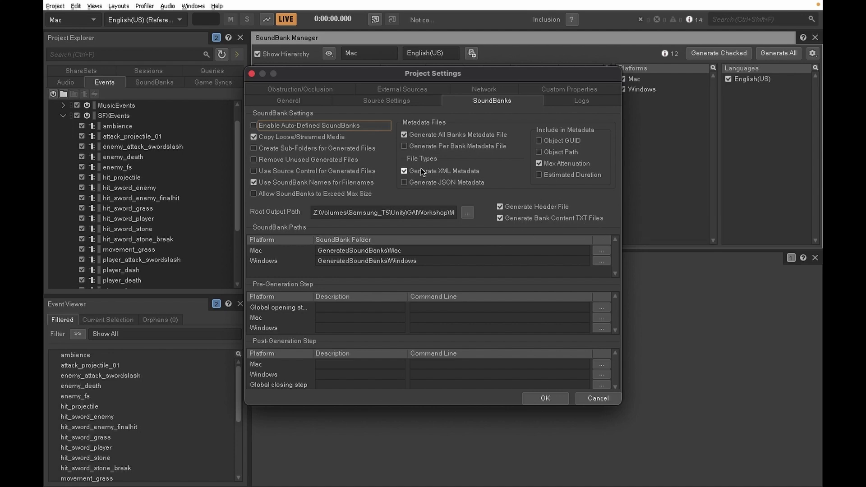
{"action": "left_click", "coordinate": [593, 396]}
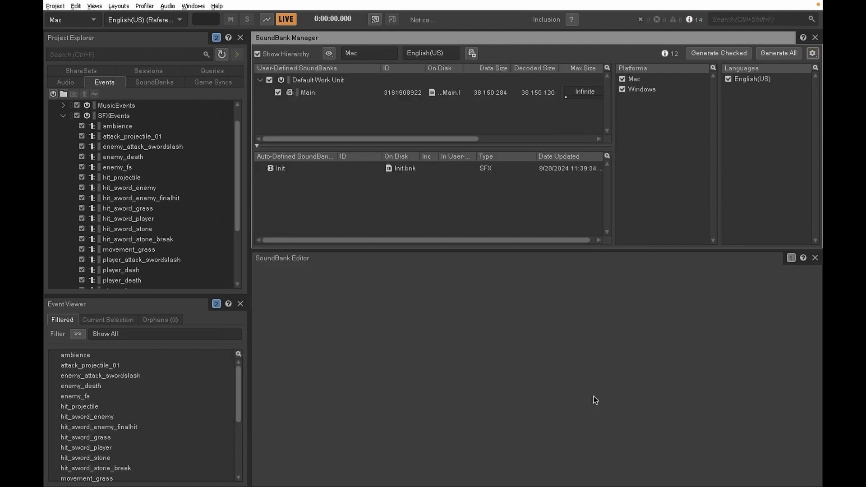
{"action": "left_click", "coordinate": [594, 399]}
- Launch Unity Hub and open the MetroidvaniaController project
{"action": "key", "text": "super+Tab"}
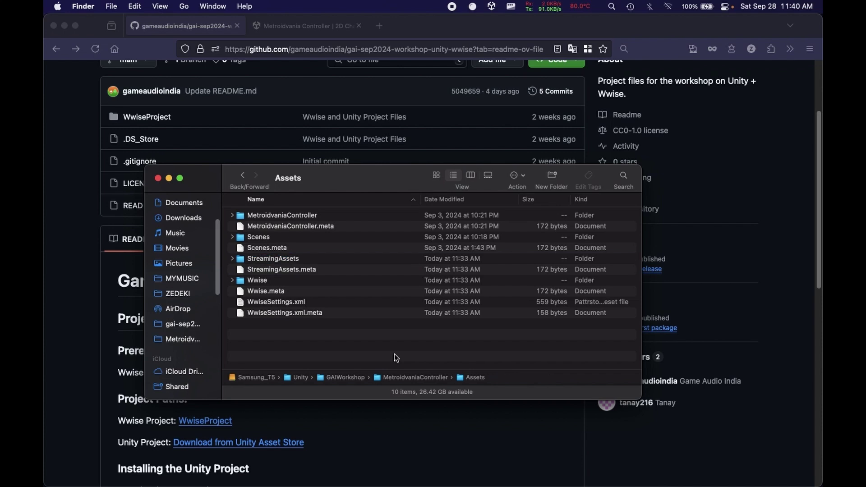
{"action": "key", "text": "F4"}
{"action": "scroll", "coordinate": [378, 344], "scroll_direction": "right", "scroll_amount": 3}
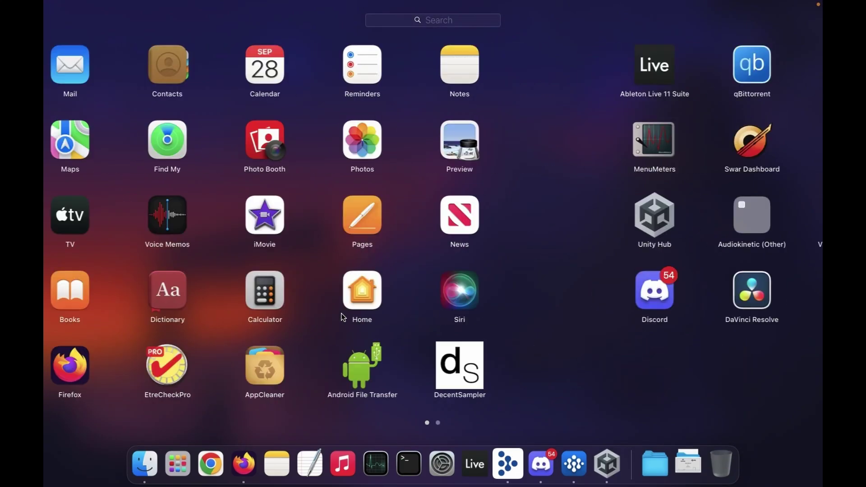
{"action": "left_click", "coordinate": [150, 220]}
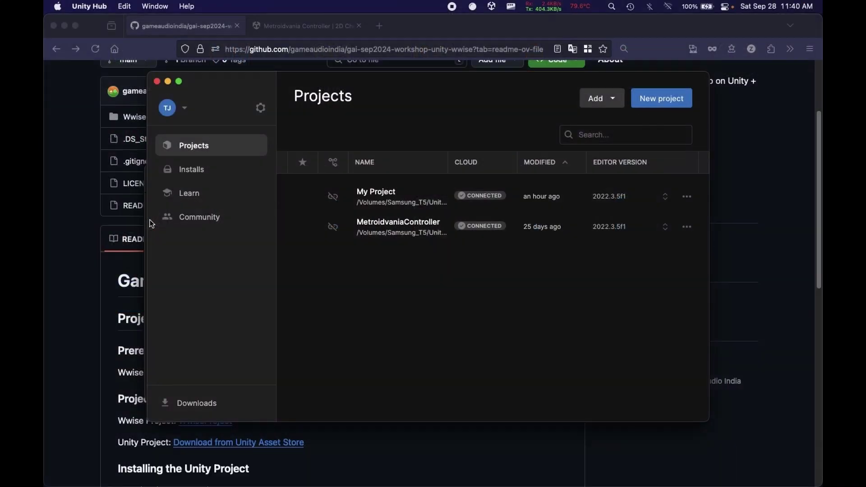
{"action": "left_click", "coordinate": [393, 226]}
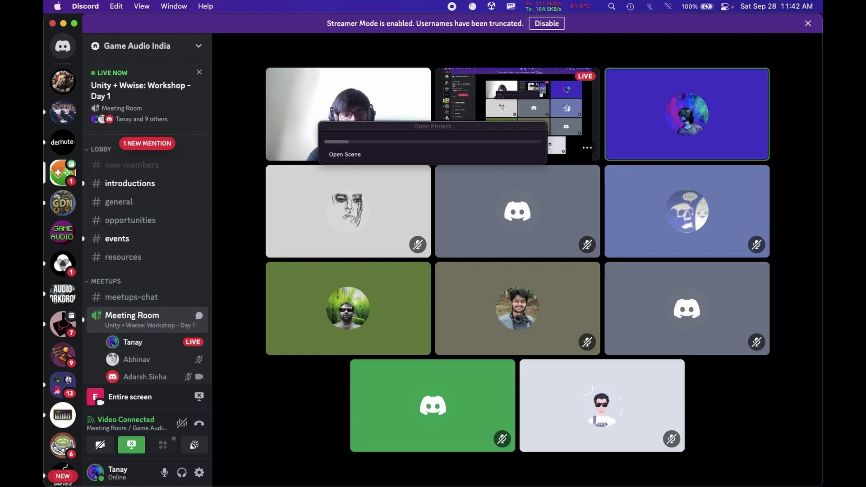
- Switch back to Wwise and review the audio hierarchies and the events in the Project Explorer
{"action": "key", "text": "ctrl+Right"}
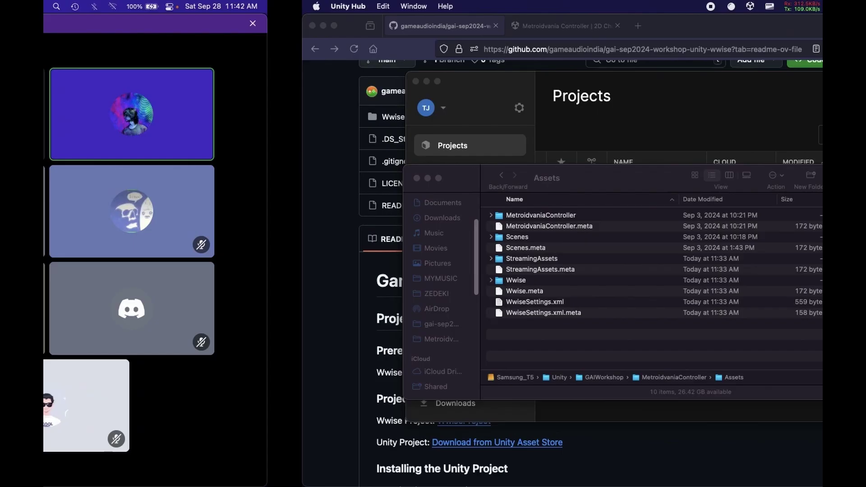
{"action": "key", "text": "ctrl+Right"}
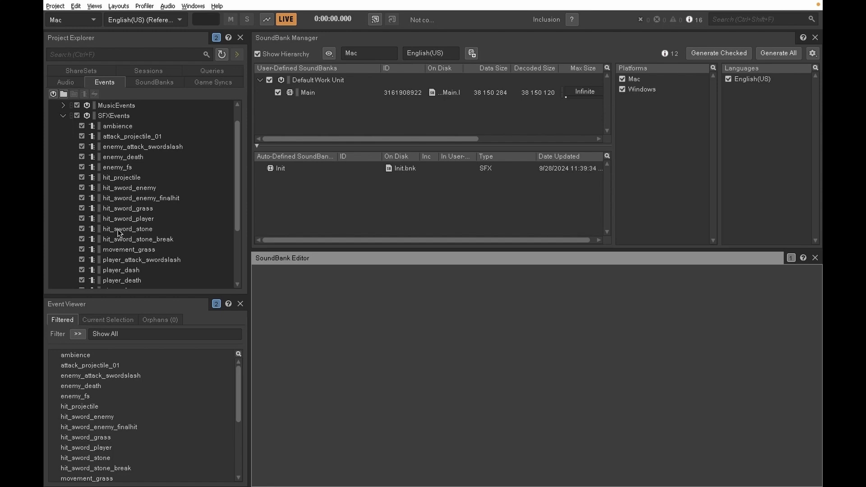
{"action": "left_click", "coordinate": [62, 81]}
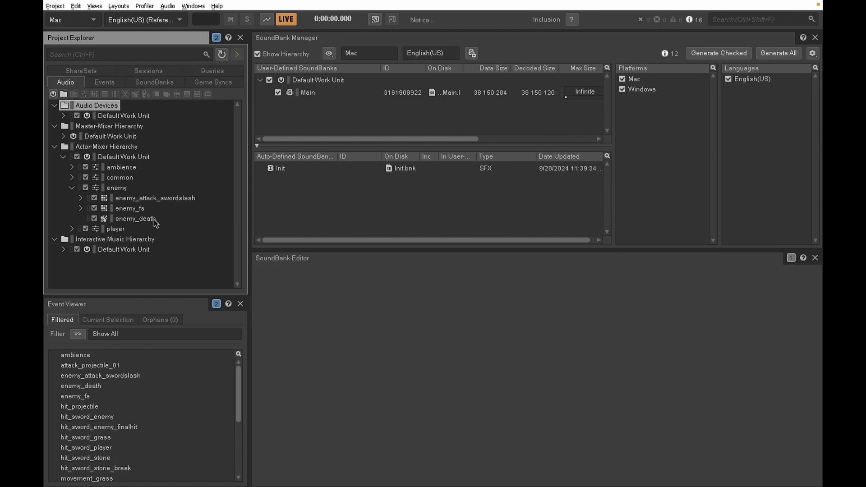
{"action": "left_click", "coordinate": [104, 82]}
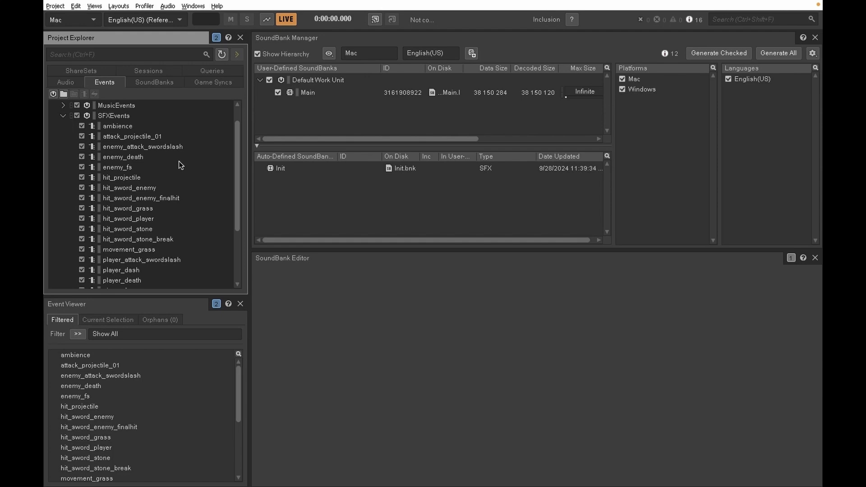
- Switch to Unity and reopen Project Settings to review the project, application and SoundBanks paths of the Wwise Editor integration
{"action": "left_click", "coordinate": [313, 205]}
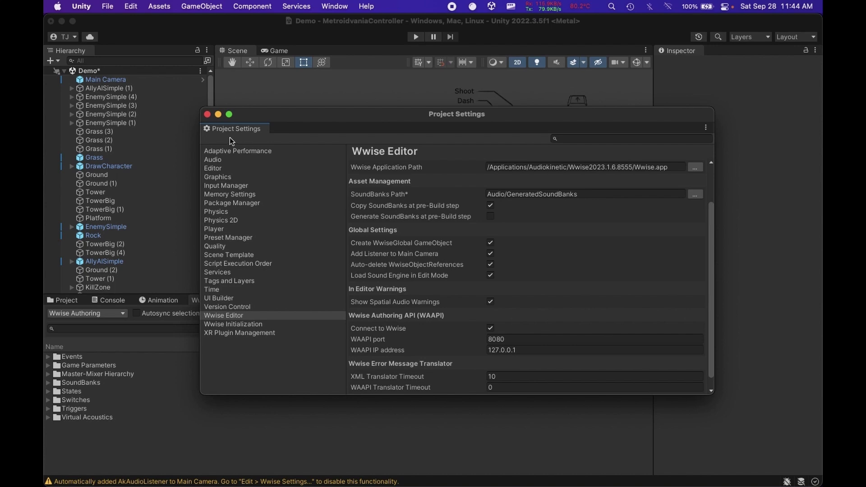
{"action": "left_click", "coordinate": [207, 114]}
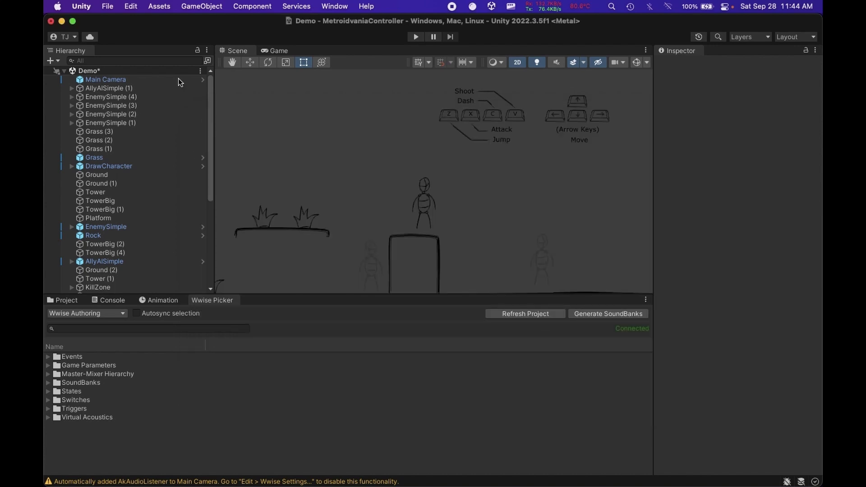
{"action": "left_click", "coordinate": [131, 8]}
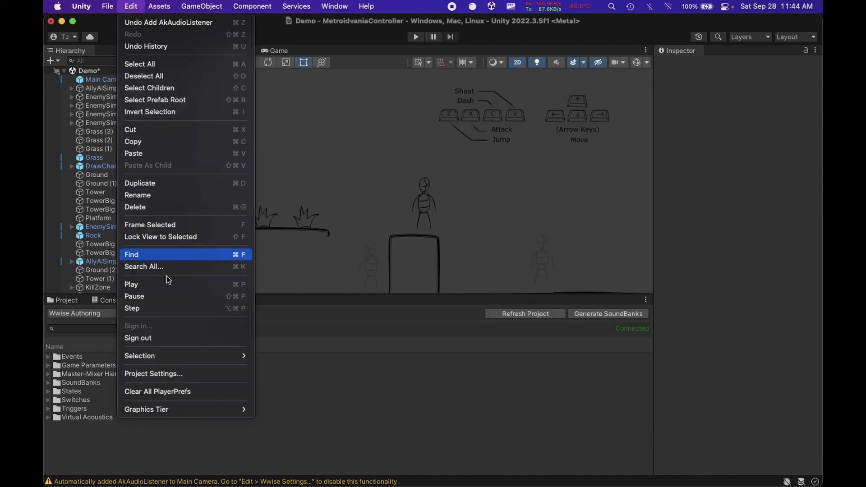
{"action": "left_click", "coordinate": [178, 375]}
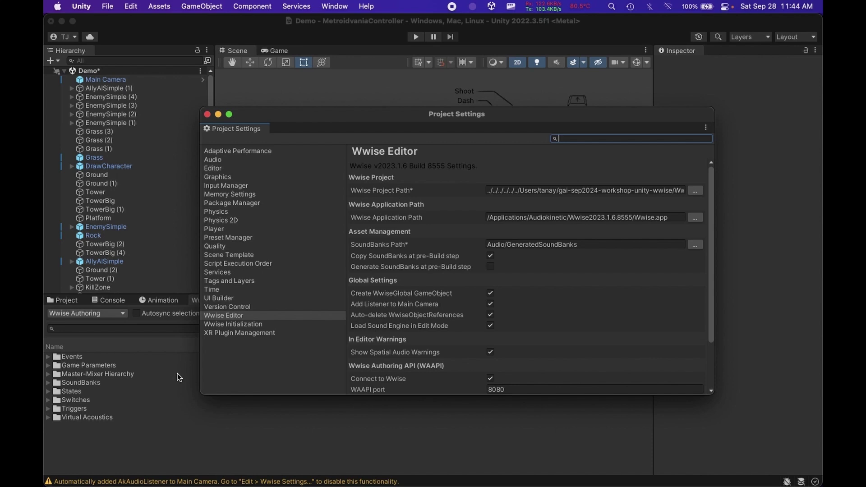
{"action": "left_click", "coordinate": [226, 322]}
{"action": "left_click", "coordinate": [223, 315]}
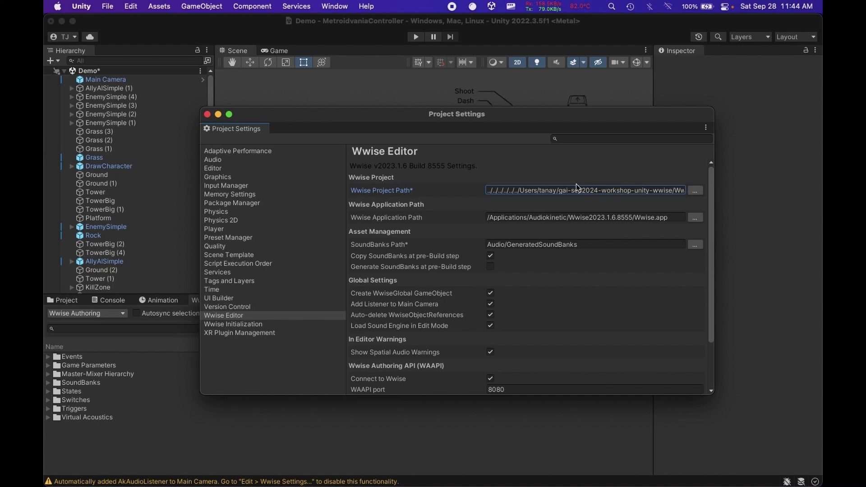
{"action": "left_click_drag", "start_coordinate": [426, 116], "coordinate": [584, 97]}
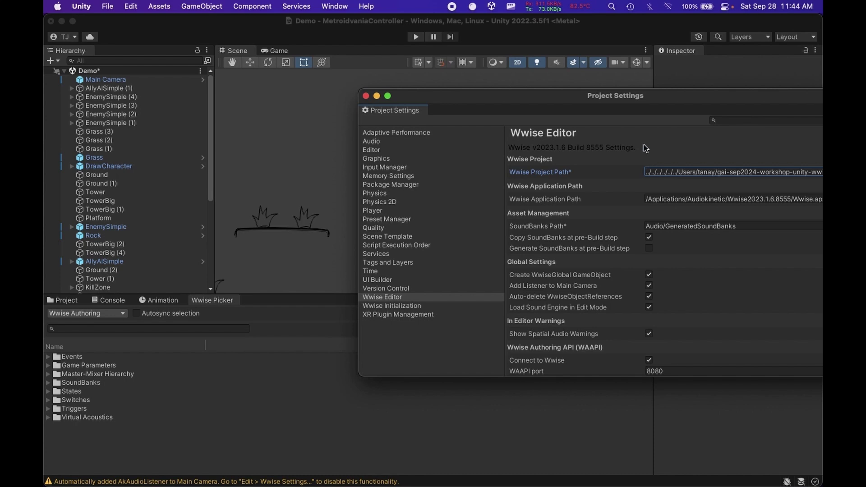
{"action": "left_click_drag", "start_coordinate": [594, 98], "coordinate": [493, 87]}
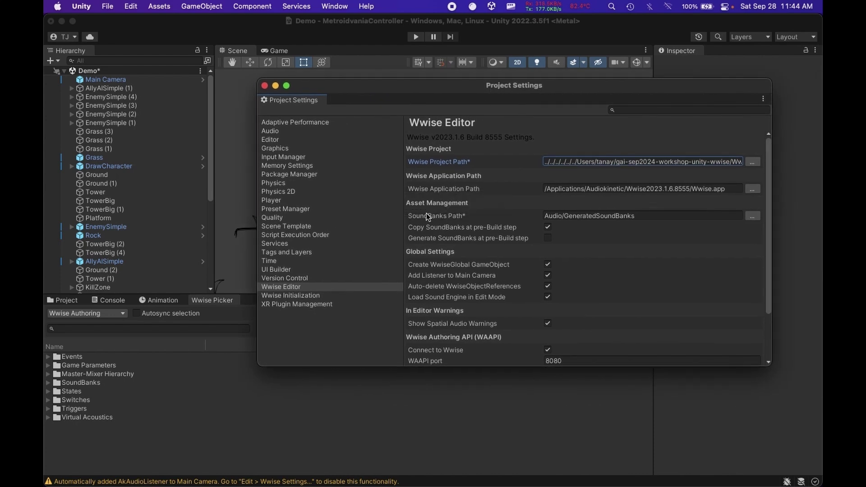
{"action": "left_click", "coordinate": [547, 227]}
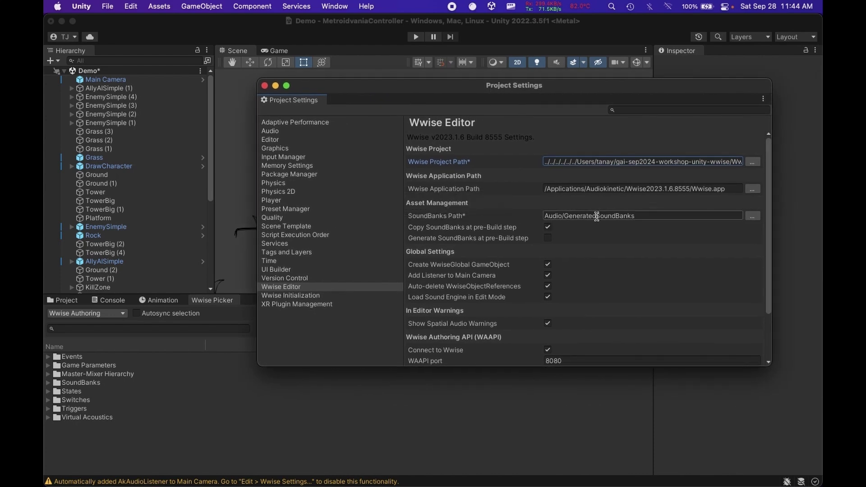
{"action": "left_click", "coordinate": [670, 219]}
{"action": "left_click", "coordinate": [661, 190]}
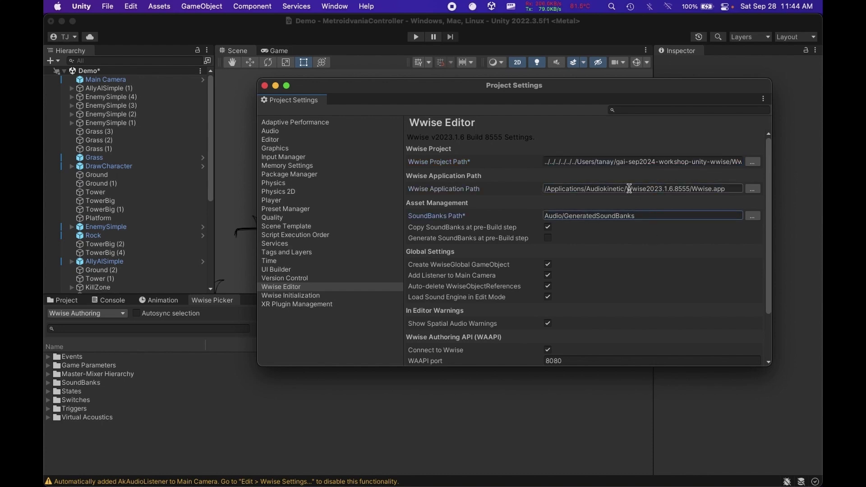
- Browse the SoundBanks destination from Audio up to the Assets folder, cancel the selection and close Project Settings
{"action": "left_click", "coordinate": [510, 215]}
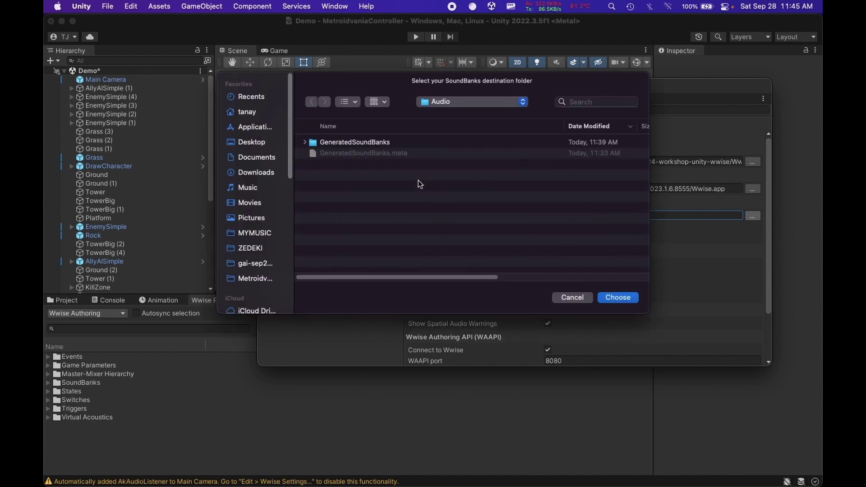
{"action": "key", "text": "super+Up"}
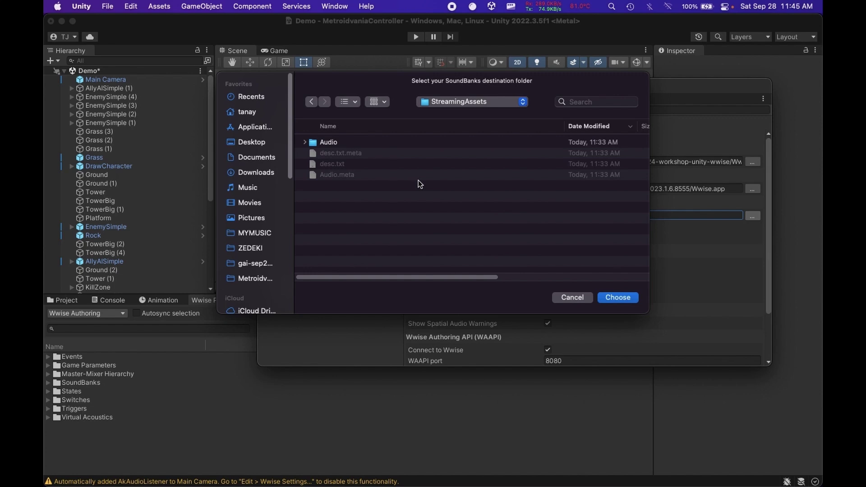
{"action": "key", "text": "super+Up"}
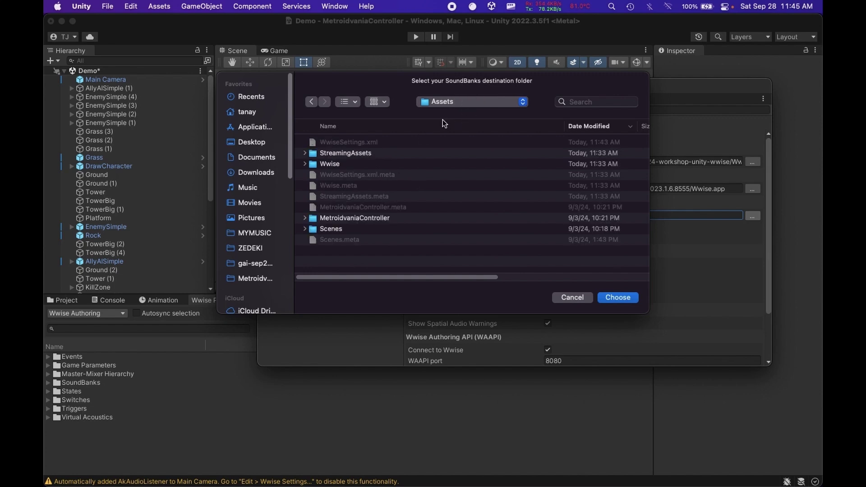
{"action": "left_click", "coordinate": [581, 297]}
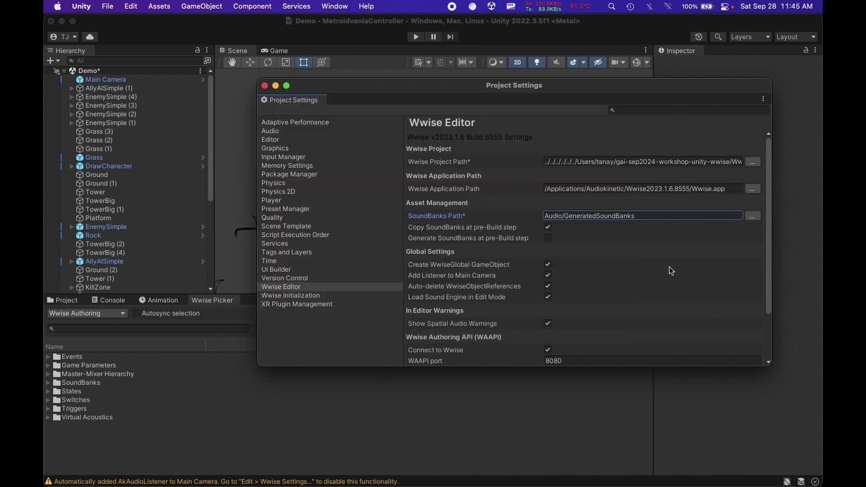
{"action": "left_click", "coordinate": [265, 86]}
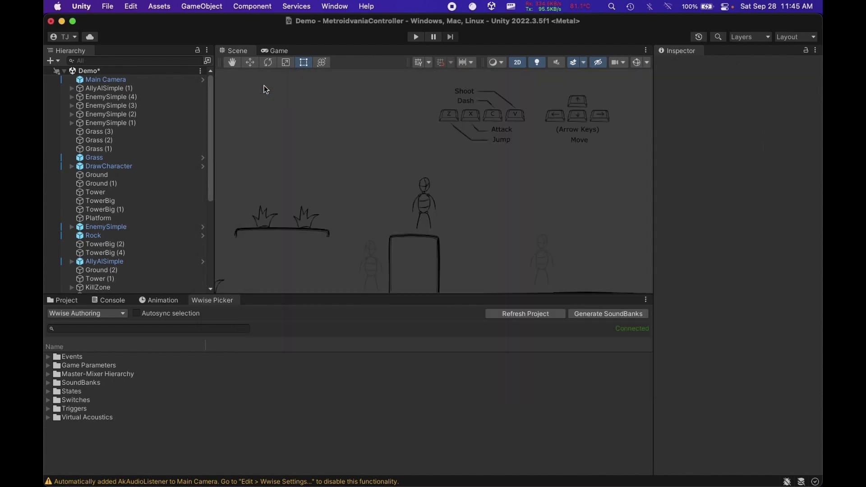
- Bring up the Wwise Picker and narrow the Hierarchy panel to give the Scene view more width
{"action": "left_click", "coordinate": [293, 425]}
{"action": "left_click", "coordinate": [336, 7]}
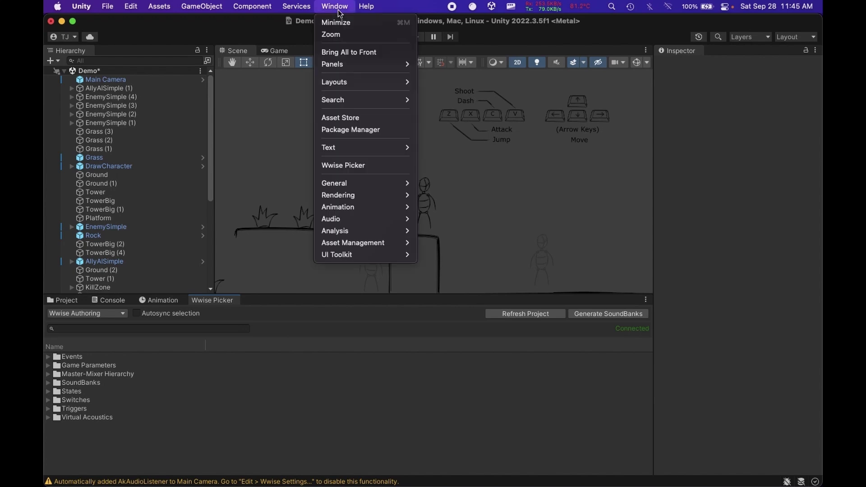
{"action": "left_click", "coordinate": [363, 165]}
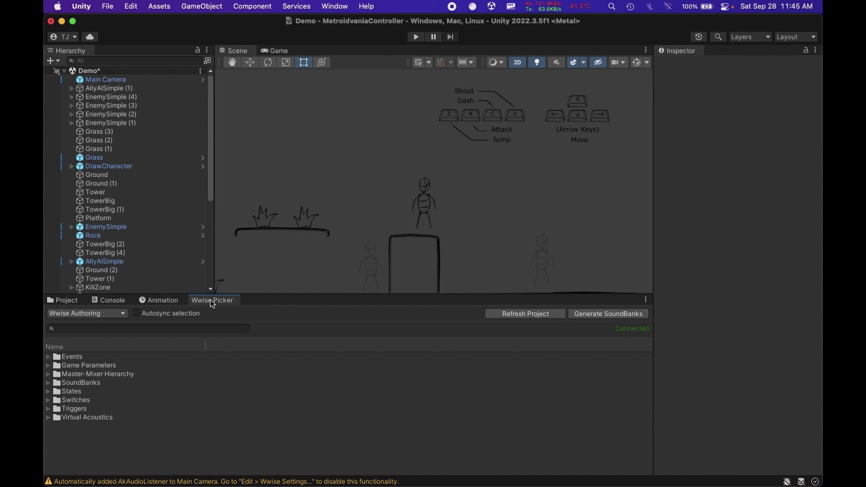
{"action": "mouse_move", "coordinate": [212, 303]}
{"action": "left_mouse_down"}
{"action": "mouse_move", "coordinate": [264, 304]}
{"action": "mouse_move", "coordinate": [212, 303]}
{"action": "left_mouse_up"}
{"action": "left_click_drag", "start_coordinate": [213, 262], "coordinate": [174, 139]}
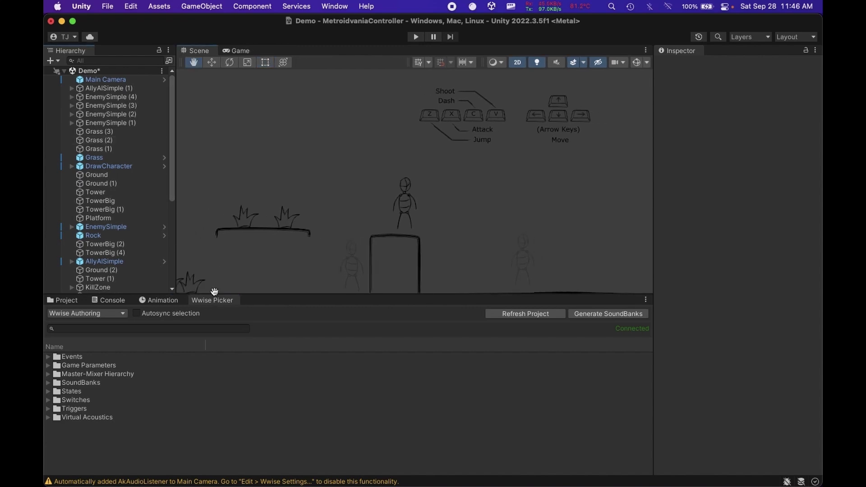
{"action": "left_click_drag", "start_coordinate": [213, 297], "coordinate": [190, 307]}
- Look at the Scripts folder of MetroidvaniaController in the project assets, and return to the Wwise Picker
{"action": "left_click", "coordinate": [66, 300]}
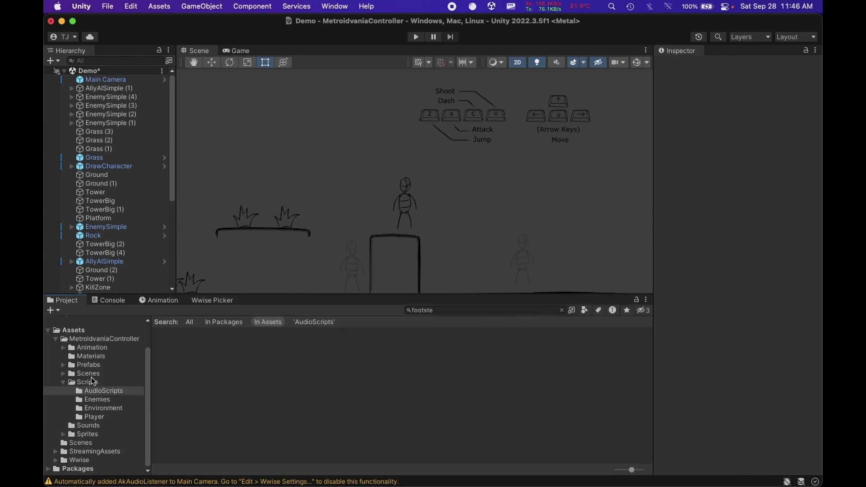
{"action": "left_click", "coordinate": [108, 382]}
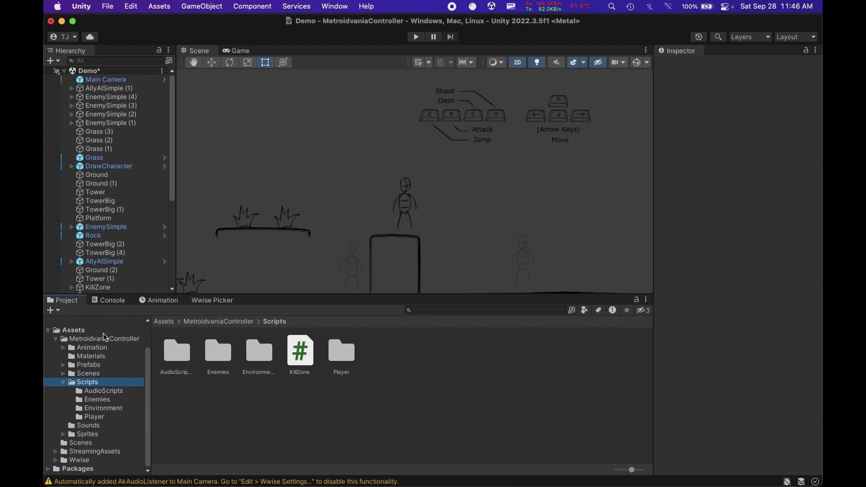
{"action": "left_click", "coordinate": [211, 301]}
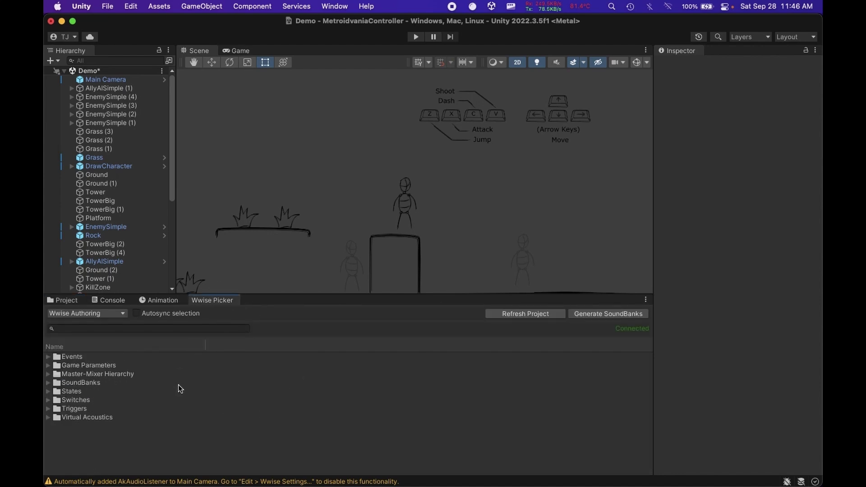
- Expand Events in the Wwise Picker and examine the contents of the SFXEvents and MusicEvents work units
{"action": "left_click", "coordinate": [78, 357]}
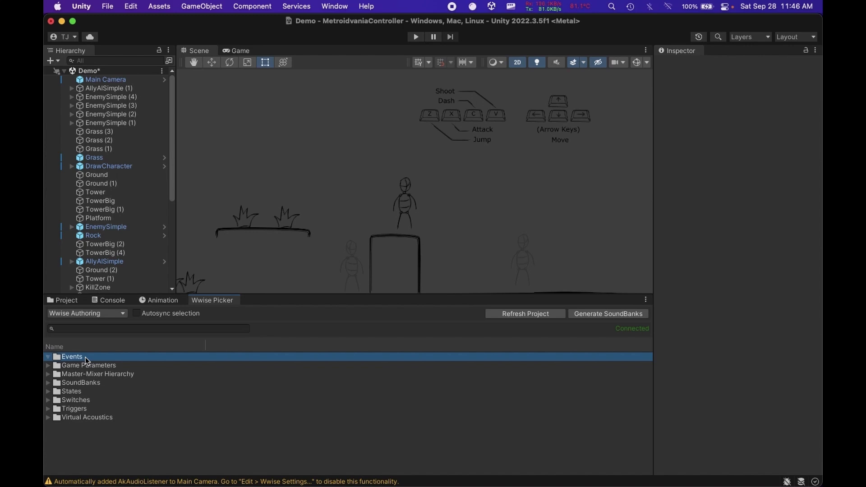
{"action": "key", "text": "Right"}
{"action": "key", "text": "Down"}
{"action": "key", "text": "Down"}
{"action": "key", "text": "Down"}
{"action": "key", "text": "Up"}
{"action": "key", "text": "Up"}
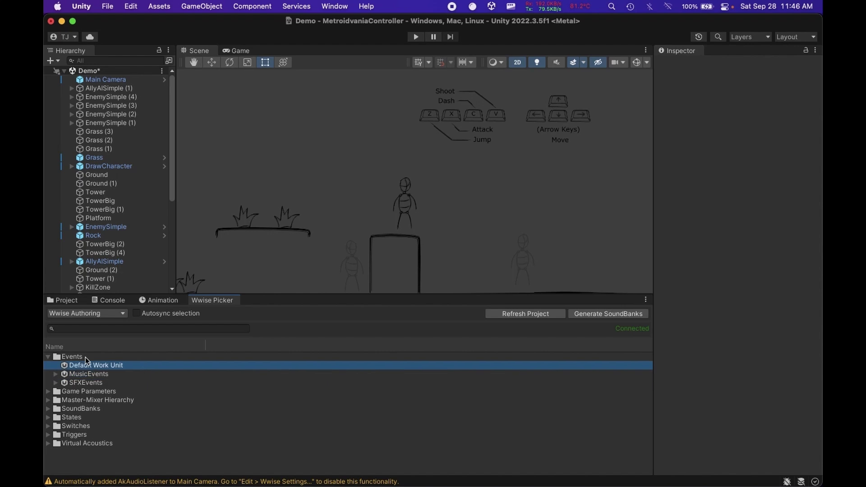
{"action": "key", "text": "Down"}
{"action": "key", "text": "Down"}
{"action": "key", "text": "Right"}
{"action": "key", "text": "Left"}
{"action": "key", "text": "Up"}
{"action": "key", "text": "Right"}
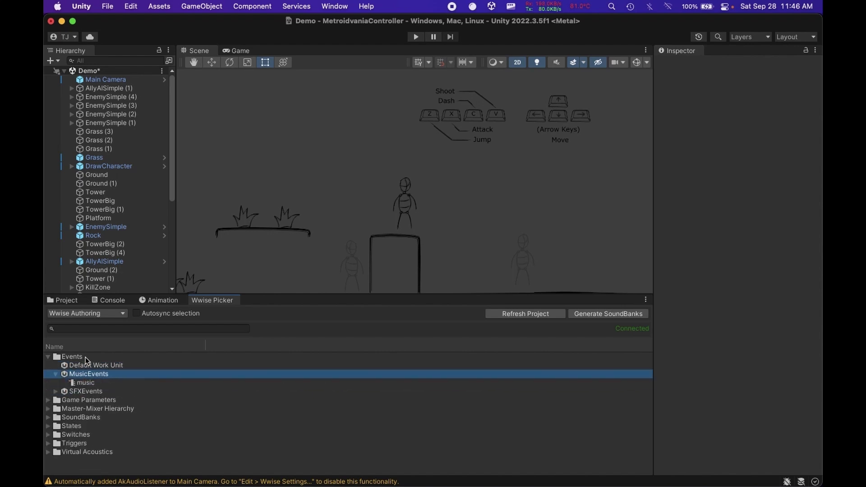
- Collapse Events and examine the SoundBanks and Switches folders in the Wwise Picker, collapsing each one again
{"action": "key", "text": "Left"}
{"action": "key", "text": "Up"}
{"action": "key", "text": "Up"}
{"action": "key", "text": "Left"}
{"action": "key", "text": "Down"}
{"action": "key", "text": "Down"}
{"action": "key", "text": "Down"}
{"action": "key", "text": "Right"}
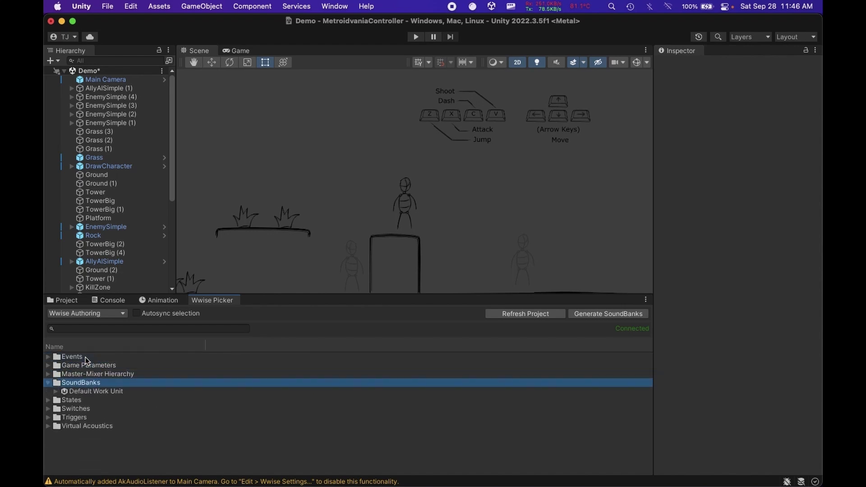
{"action": "key", "text": "Left"}
{"action": "key", "text": "Down"}
{"action": "key", "text": "Down"}
{"action": "key", "text": "Right"}
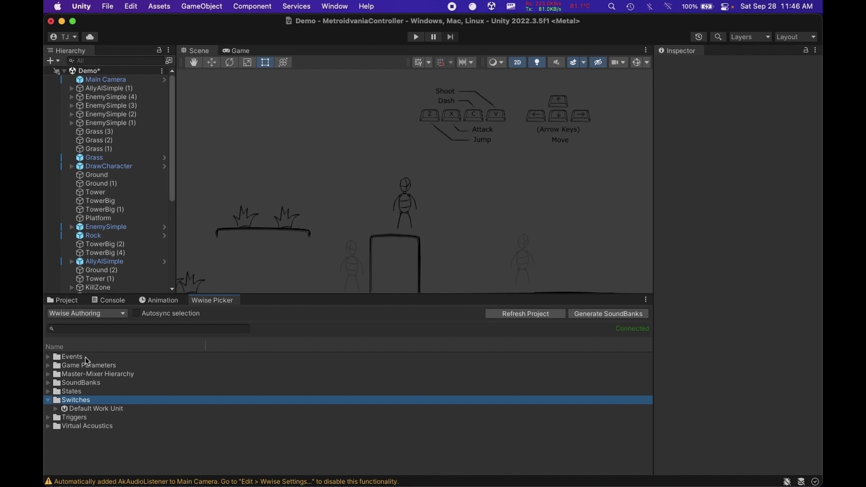
{"action": "key", "text": "Down"}
{"action": "key", "text": "Right"}
{"action": "key", "text": "Left"}
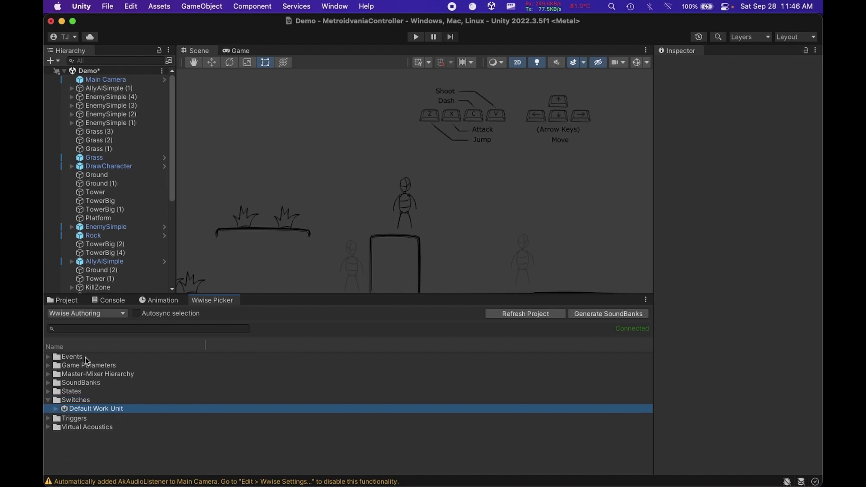
{"action": "key", "text": "Left"}
{"action": "key", "text": "Left"}
- Switch to Wwise to compare its event list and SoundBanks with the picker, and return to Unity
{"action": "key", "text": "ctrl+Right"}
{"action": "key", "text": "ctrl+Right"}
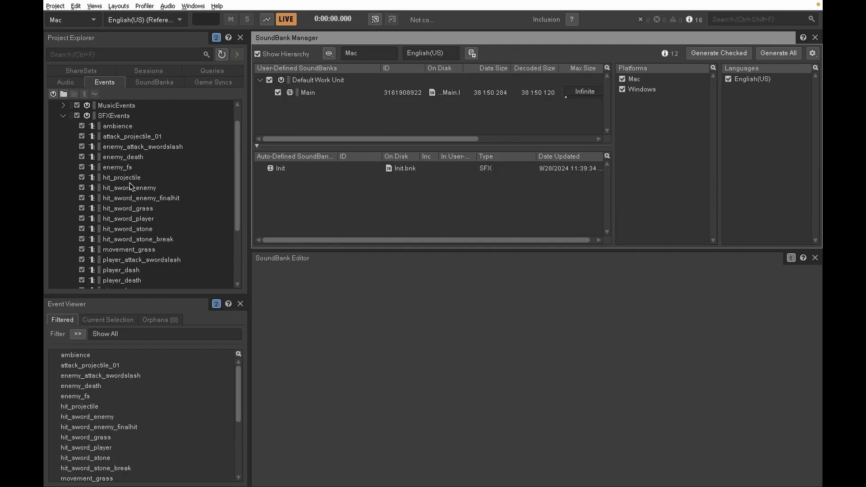
{"action": "key", "text": "ctrl+Left"}
{"action": "key", "text": "ctrl+Left"}
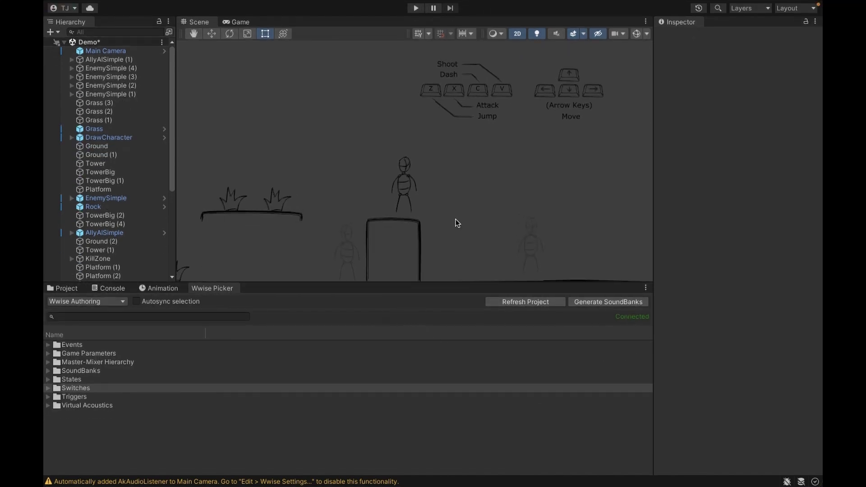
- Select the Main Camera and collapse its four components with missing scripts
{"action": "scroll", "coordinate": [453, 210], "scroll_direction": "down", "scroll_amount": 2}
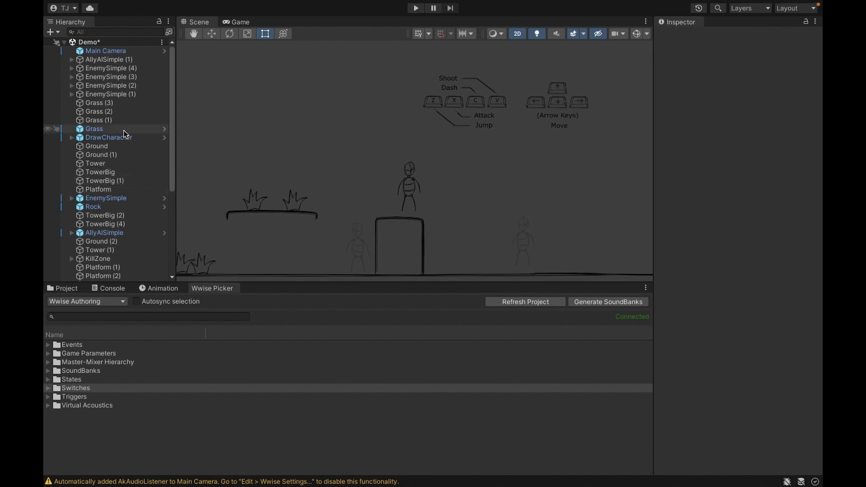
{"action": "left_click", "coordinate": [97, 52]}
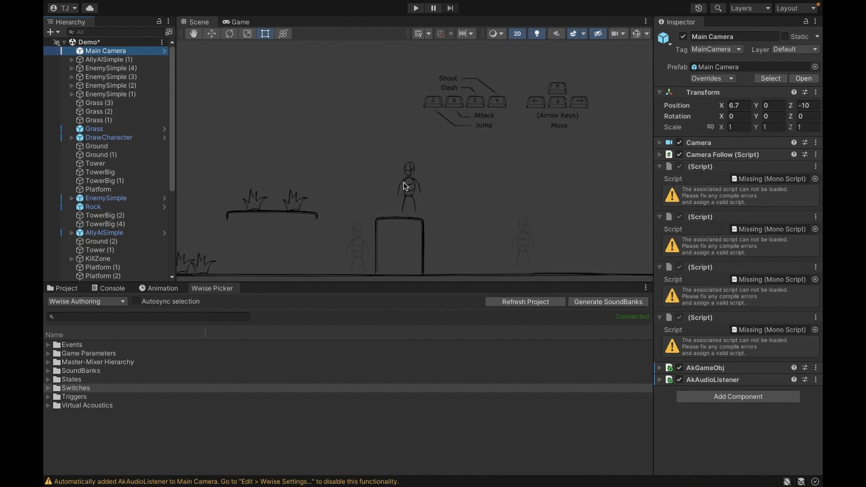
{"action": "left_click", "coordinate": [660, 166]}
{"action": "left_click", "coordinate": [660, 179]}
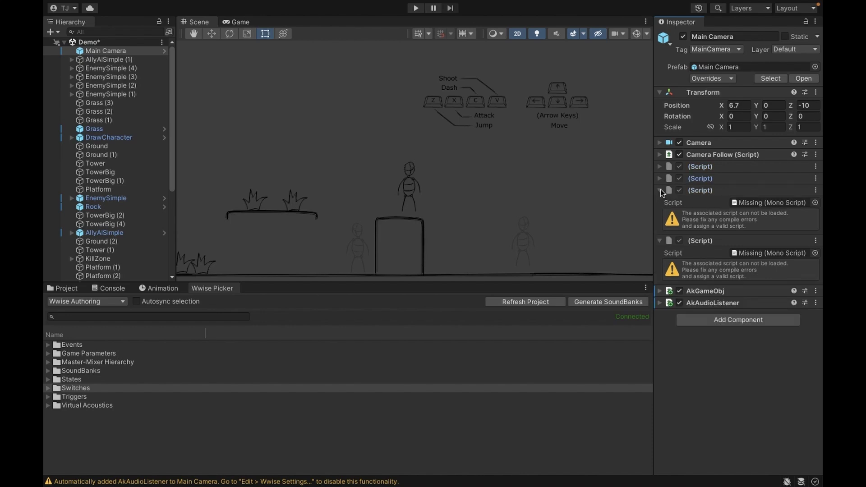
{"action": "left_click", "coordinate": [660, 190]}
{"action": "left_click", "coordinate": [661, 202]}
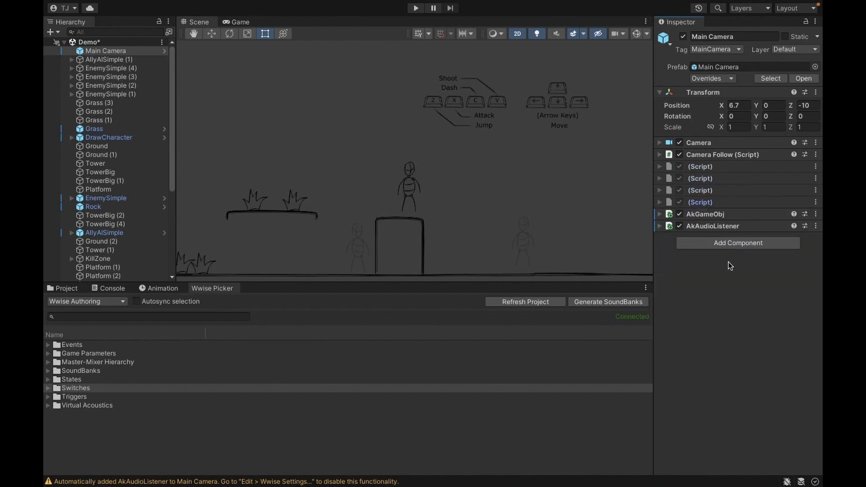
- Expand the Main Camera's AkAudioListener component to check its Is Default Listener setting
{"action": "left_click", "coordinate": [660, 227]}
{"action": "left_click", "coordinate": [729, 228]}
{"action": "left_click", "coordinate": [659, 226]}
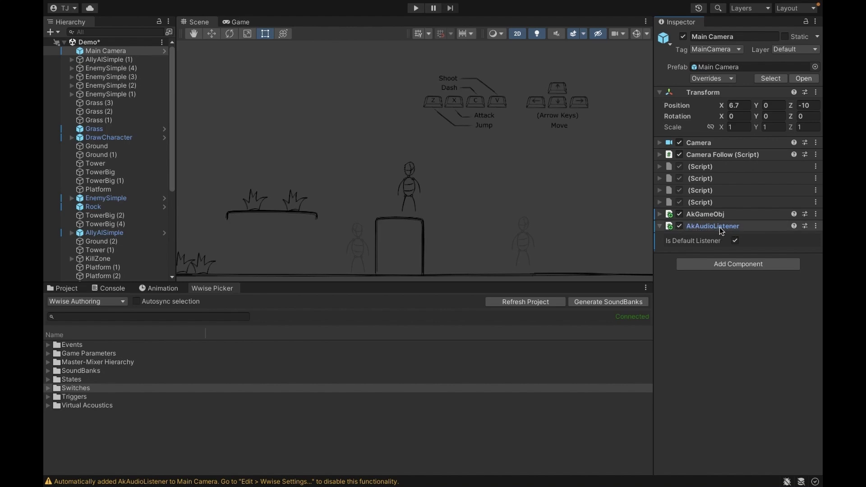
- Try to add another AkAudioListener component to the Main Camera
{"action": "left_click", "coordinate": [729, 267]}
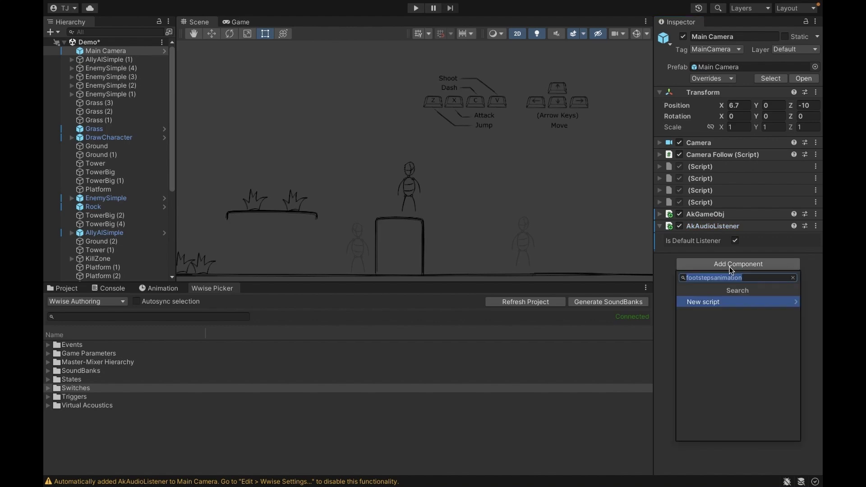
{"action": "type", "text": "a"}
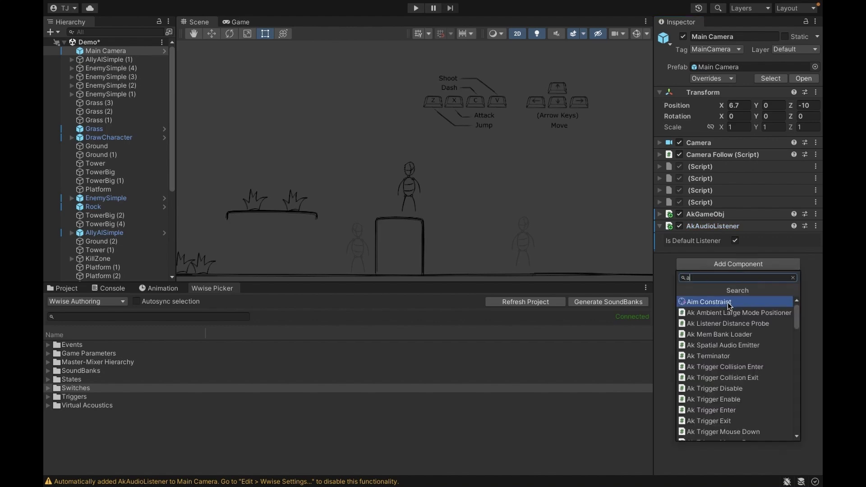
{"action": "type", "text": "kaudio"}
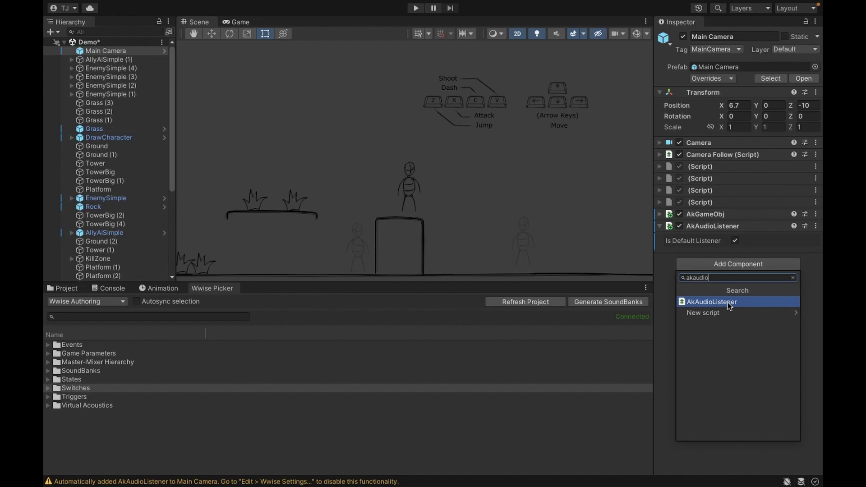
{"action": "left_click", "coordinate": [727, 302]}
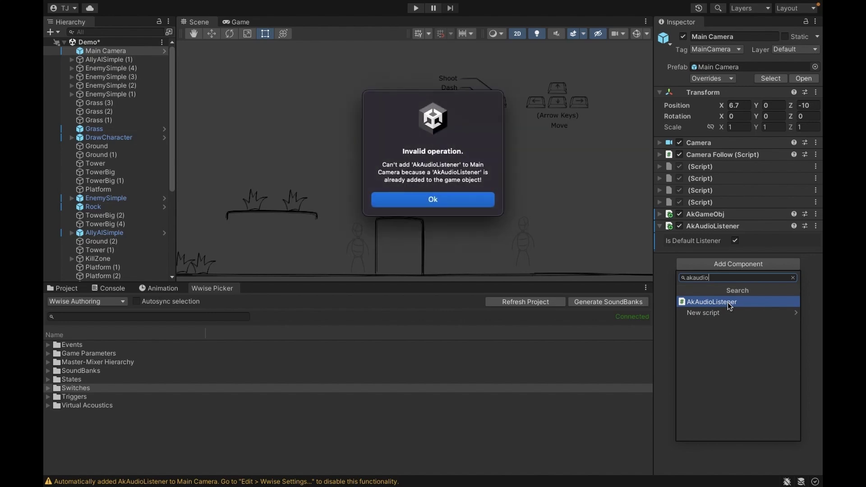
{"action": "left_click", "coordinate": [429, 203]}
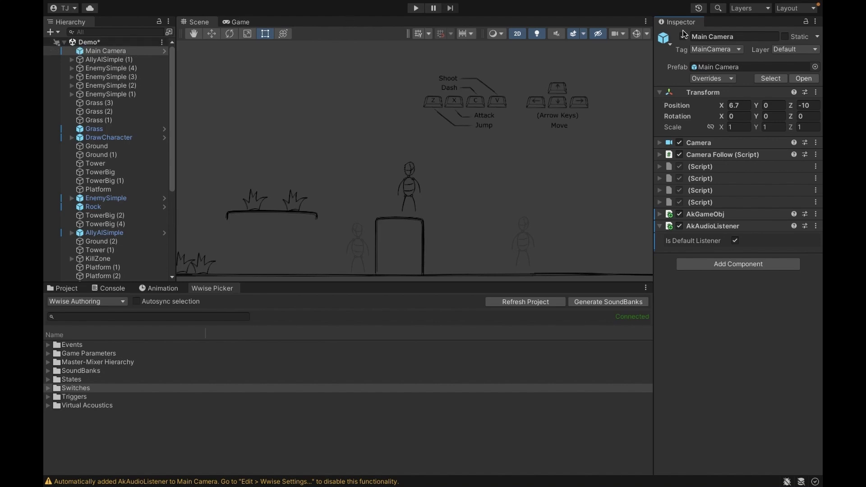
- Turn on the Scene view gizmos and inspect the Main Camera's frame and position within the level
{"action": "scroll", "coordinate": [281, 175], "scroll_direction": "down", "scroll_amount": 5}
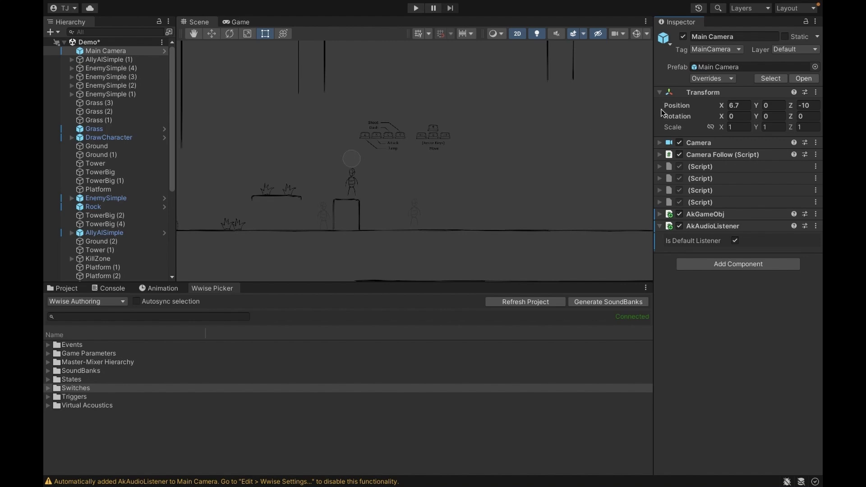
{"action": "left_click", "coordinate": [90, 51]}
{"action": "scroll", "coordinate": [346, 158], "scroll_direction": "down", "scroll_amount": 1}
{"action": "scroll", "coordinate": [346, 158], "scroll_direction": "down", "scroll_amount": 3}
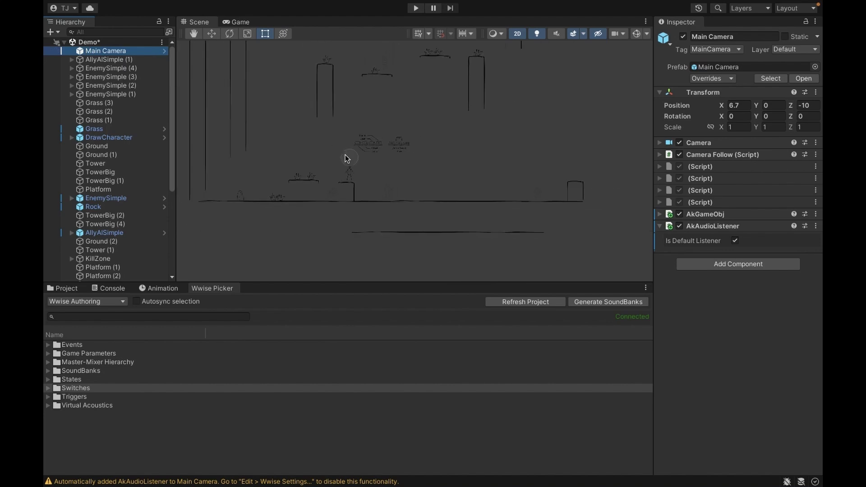
{"action": "left_click", "coordinate": [636, 34]}
{"action": "scroll", "coordinate": [202, 156], "scroll_direction": "up", "scroll_amount": 2}
{"action": "scroll", "coordinate": [202, 156], "scroll_direction": "down", "scroll_amount": 3}
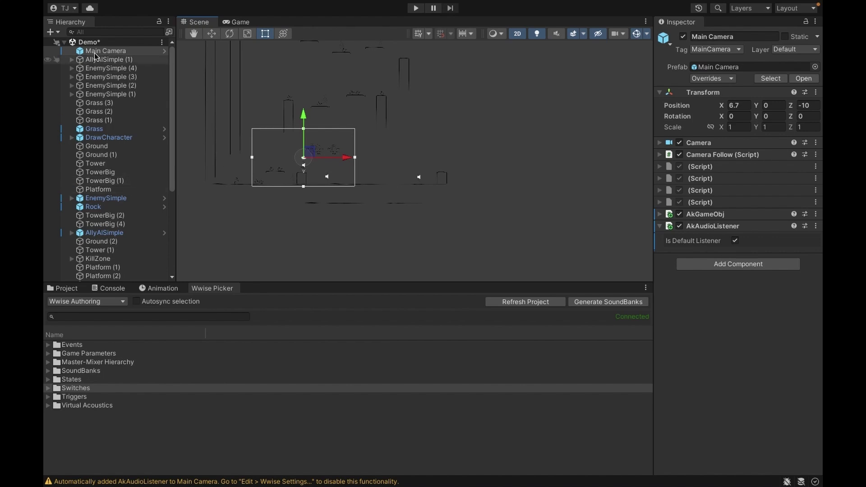
{"action": "scroll", "coordinate": [215, 131], "scroll_direction": "up", "scroll_amount": 2}
{"action": "scroll", "coordinate": [215, 129], "scroll_direction": "up", "scroll_amount": 1}
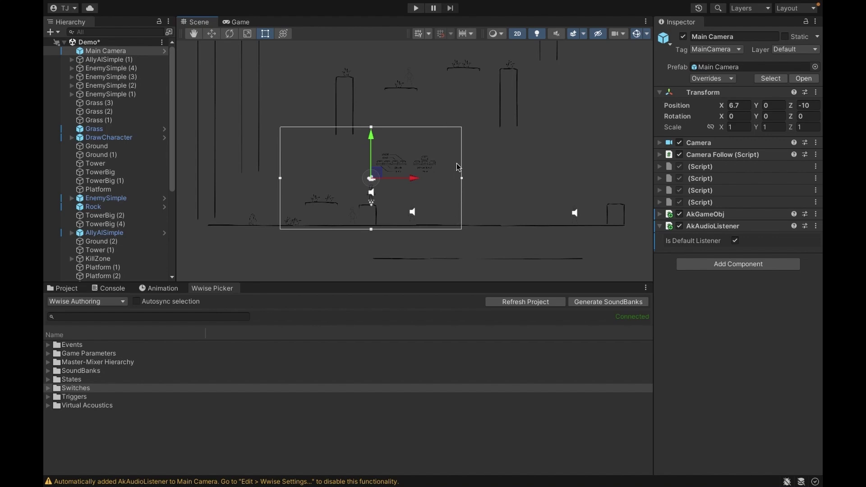
{"action": "scroll", "coordinate": [323, 186], "scroll_direction": "up", "scroll_amount": 3}
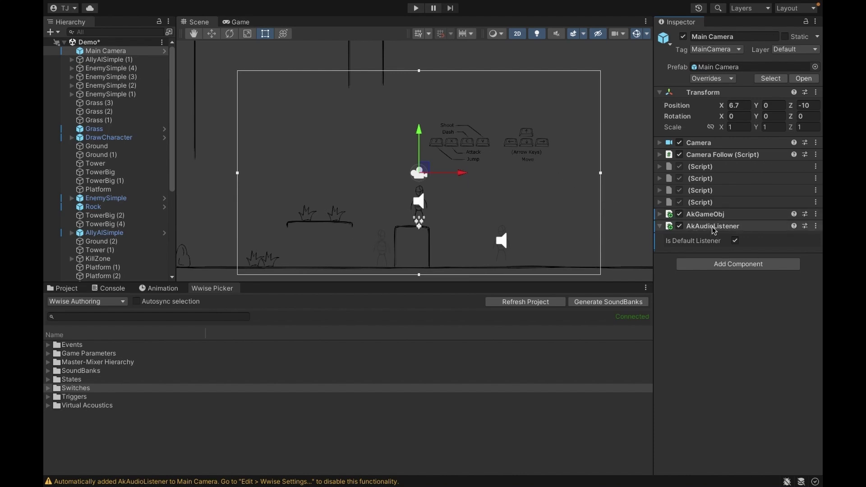
- Delete the upper of the two WwiseGlobal objects, the one holding three missing scripts
{"action": "scroll", "coordinate": [122, 234], "scroll_direction": "down", "scroll_amount": 5}
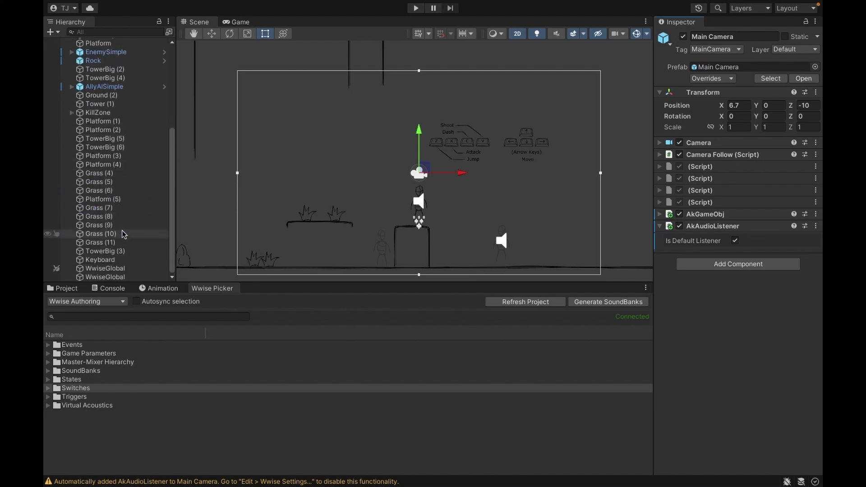
{"action": "left_click", "coordinate": [120, 277]}
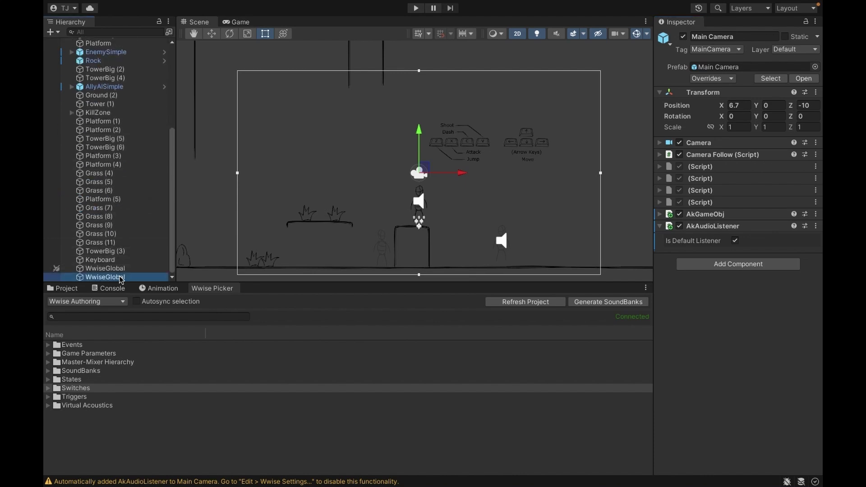
{"action": "left_click", "coordinate": [112, 269]}
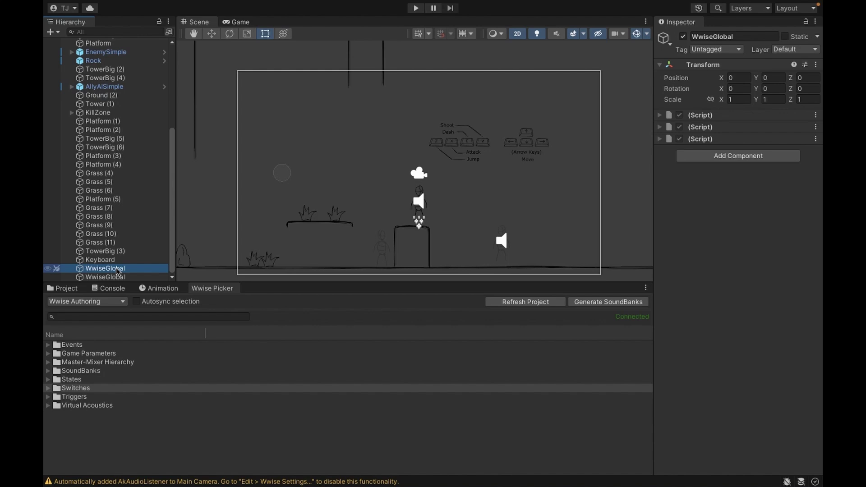
{"action": "right_click", "coordinate": [117, 271]}
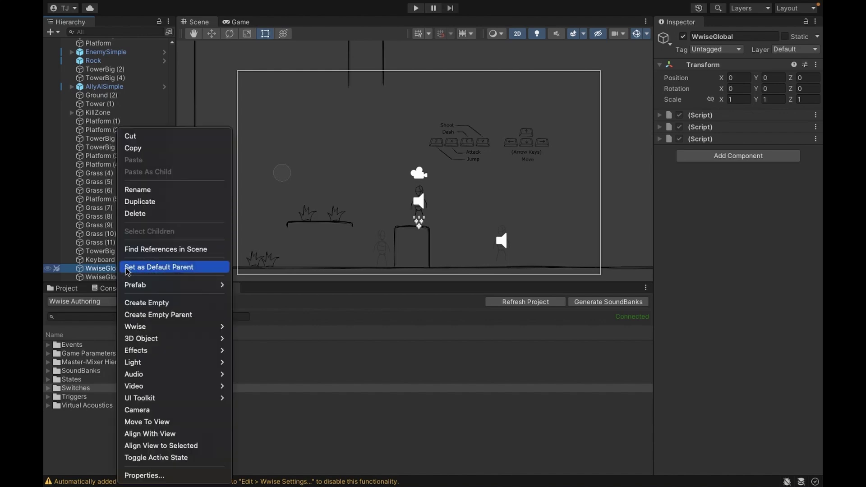
{"action": "left_click", "coordinate": [173, 216]}
- Add an AkBank component to the remaining WwiseGlobal object, the one holding the AkInitializer
{"action": "left_click", "coordinate": [85, 278]}
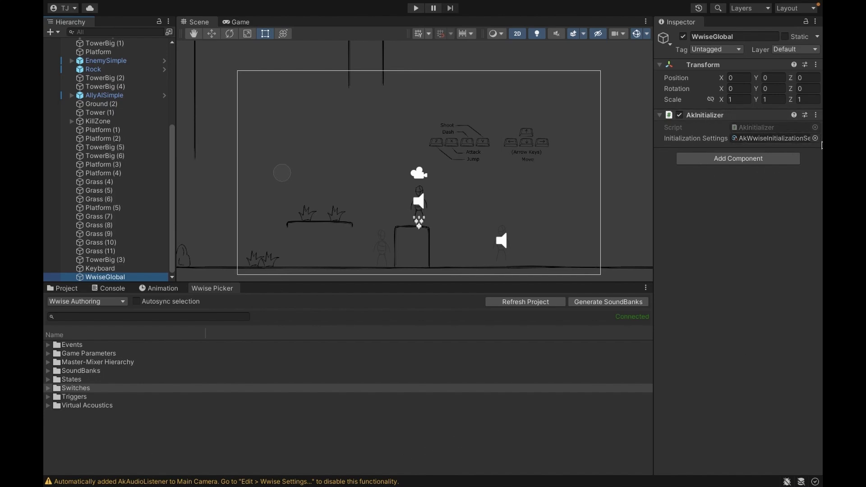
{"action": "left_click", "coordinate": [707, 159]}
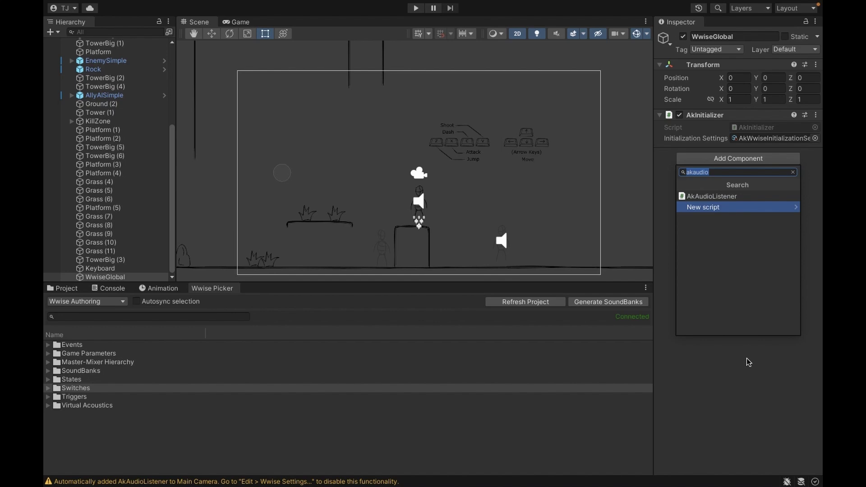
{"action": "key", "text": "BackSpace"}
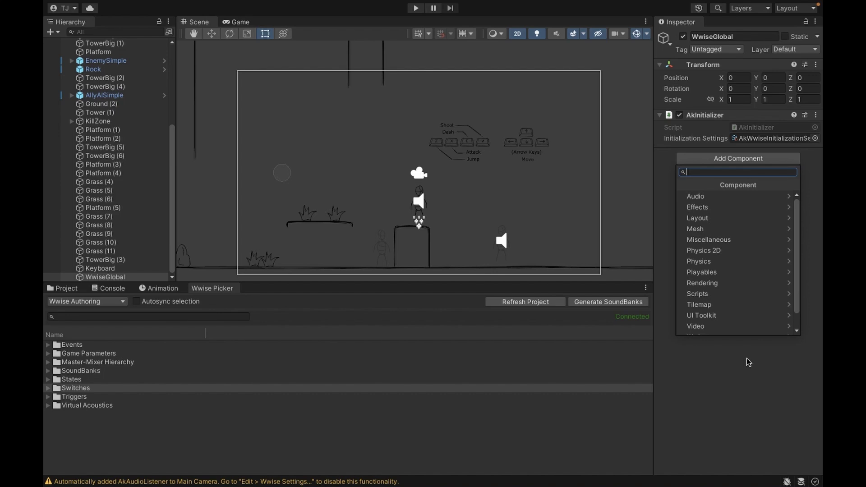
{"action": "type", "text": "akb"}
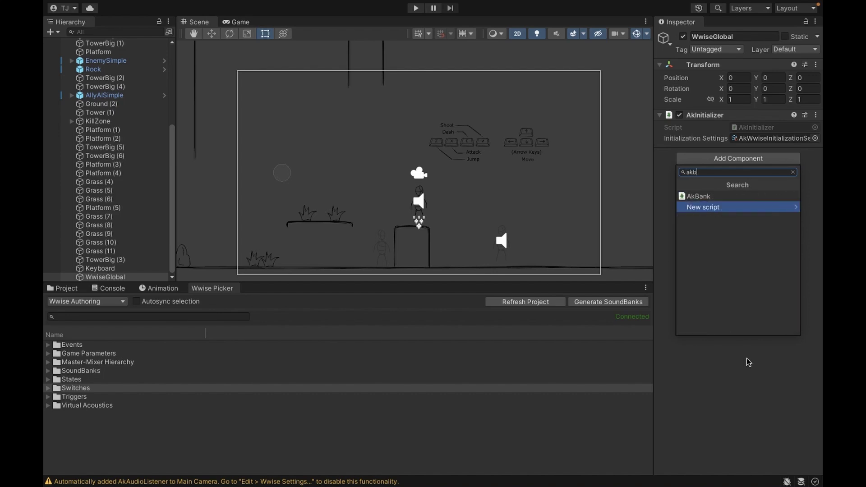
{"action": "type", "text": "ank"}
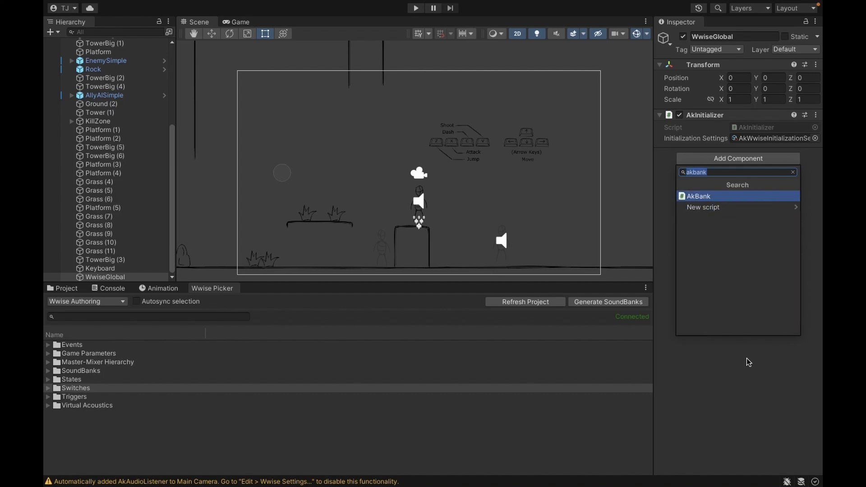
{"action": "left_click", "coordinate": [716, 171]}
{"action": "left_click", "coordinate": [694, 197]}
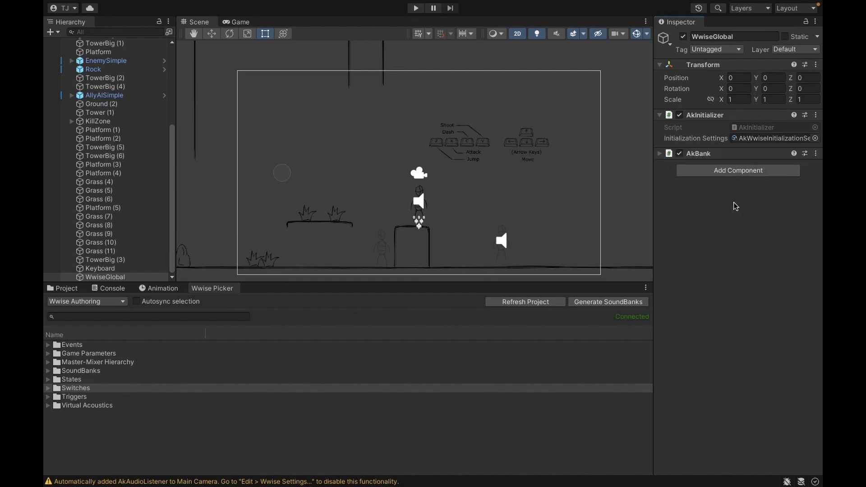
- Expand the AkBank component and examine its Load On options and SoundBank selector
{"action": "left_click", "coordinate": [659, 154]}
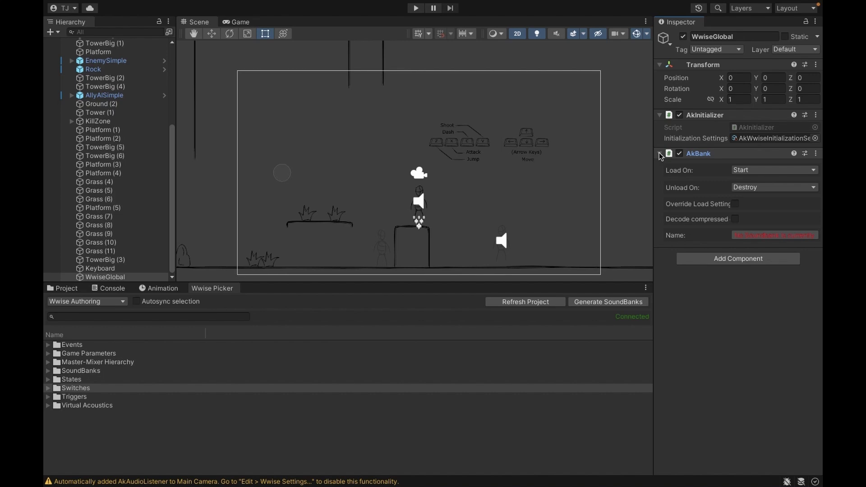
{"action": "left_click", "coordinate": [751, 170]}
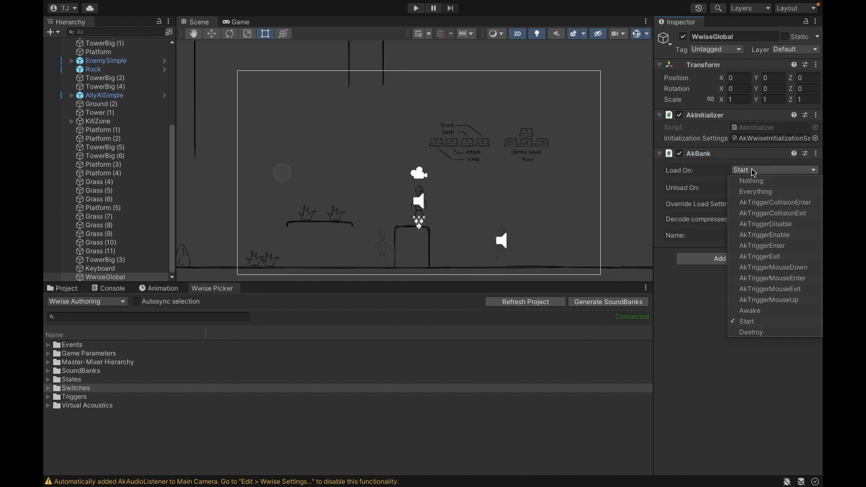
{"action": "left_click", "coordinate": [695, 170]}
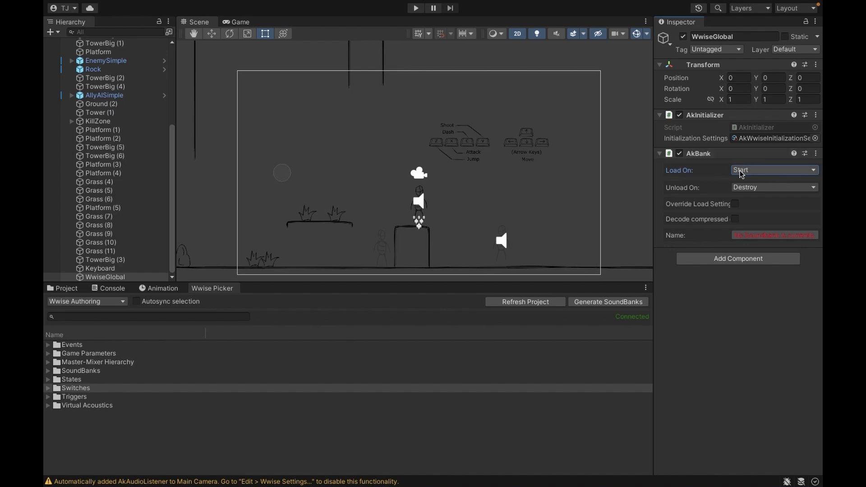
{"action": "left_click", "coordinate": [760, 234]}
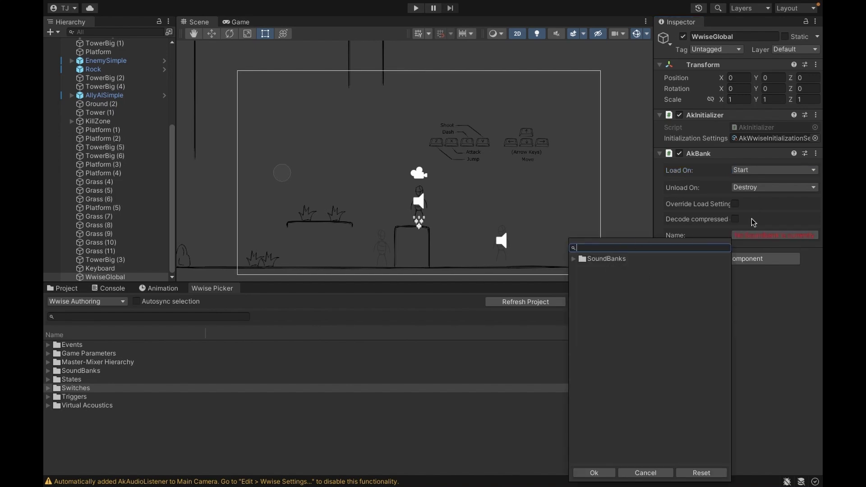
{"action": "left_click", "coordinate": [698, 192]}
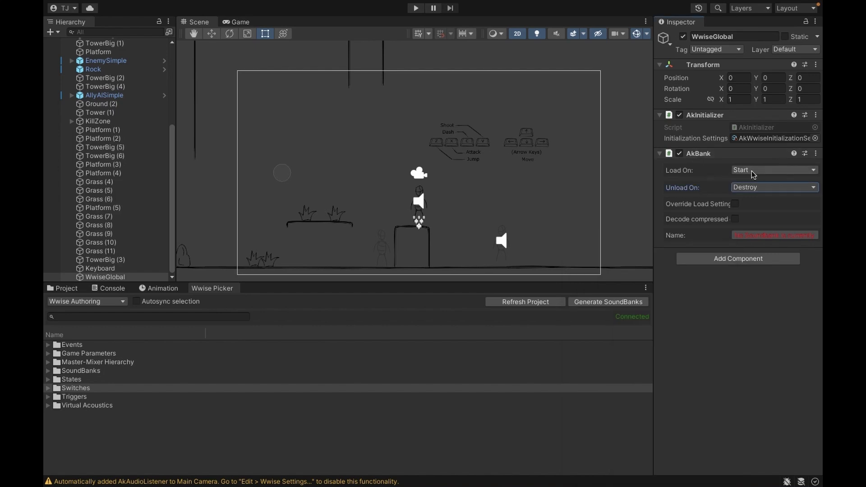
- Assign the Main SoundBank from the Default Work Unit to the AkBank component
{"action": "left_click", "coordinate": [762, 235]}
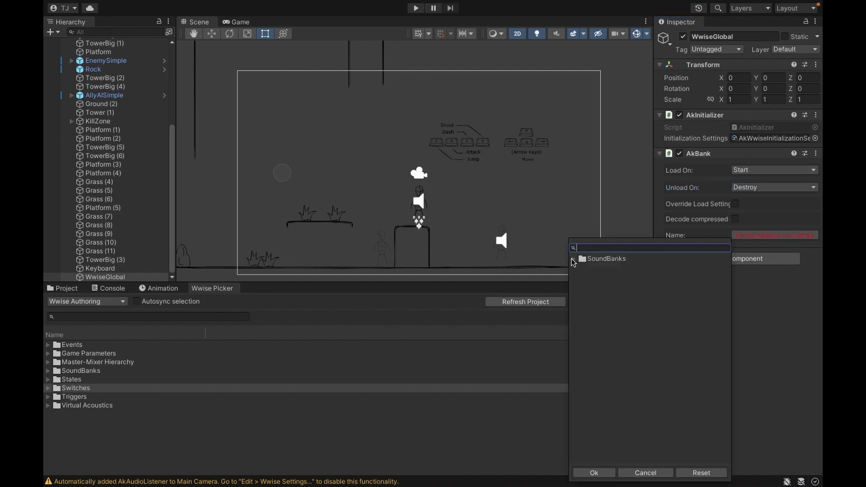
{"action": "left_click", "coordinate": [572, 259]}
{"action": "left_click", "coordinate": [580, 267]}
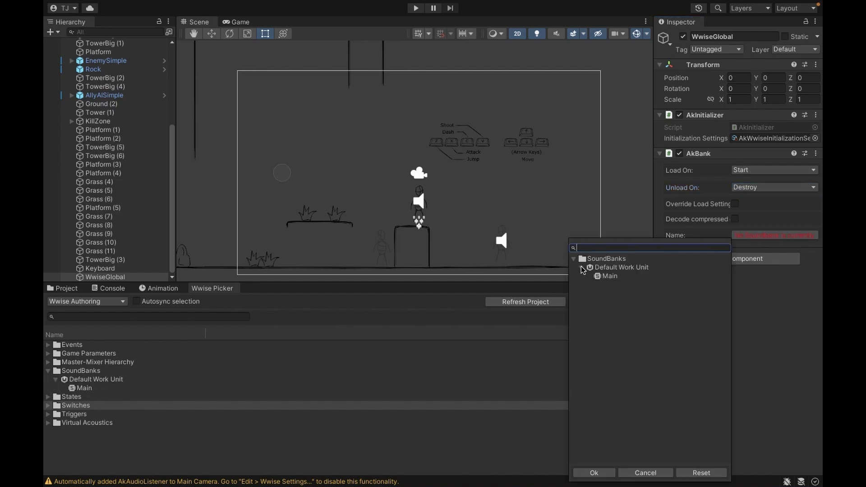
{"action": "left_click", "coordinate": [610, 277]}
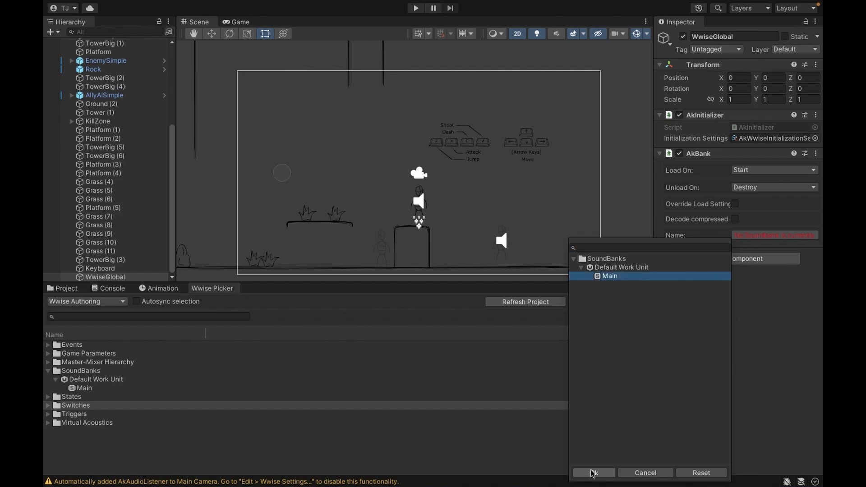
{"action": "left_click", "coordinate": [593, 472]}
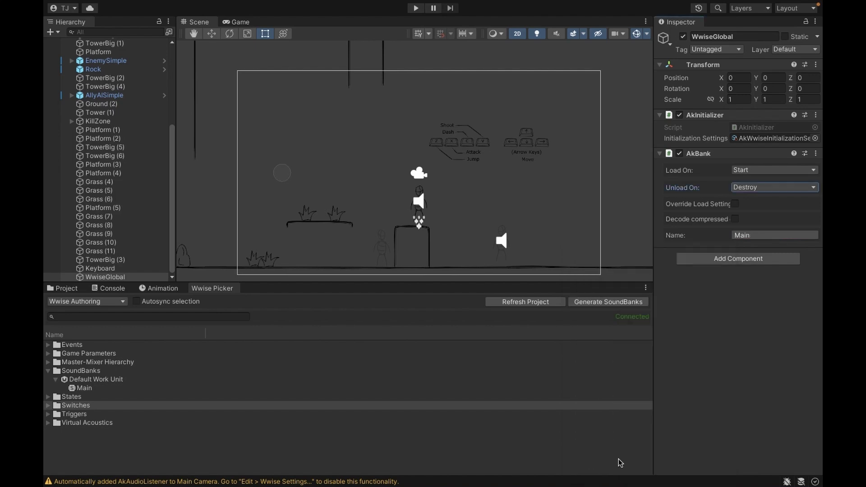
- Set the AkBank component's Load On trigger to Awake only
{"action": "left_click", "coordinate": [685, 174]}
{"action": "left_click", "coordinate": [766, 175]}
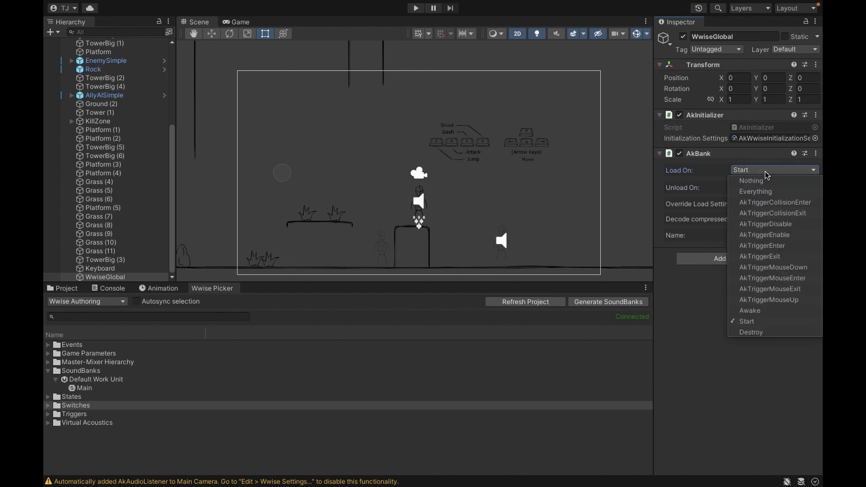
{"action": "left_click", "coordinate": [758, 314]}
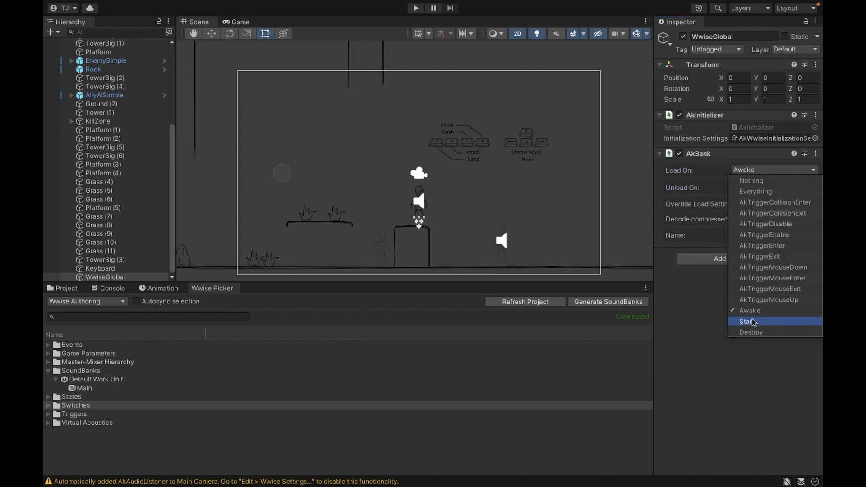
{"action": "left_click", "coordinate": [695, 196]}
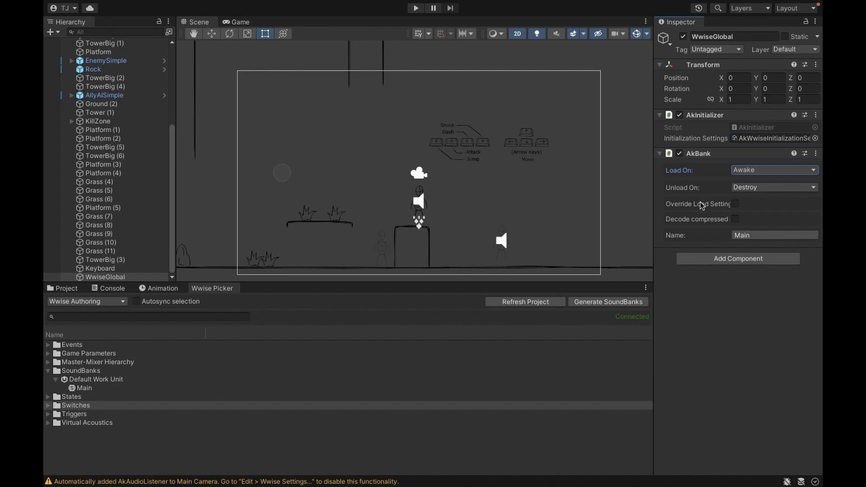
{"action": "left_click", "coordinate": [748, 172]}
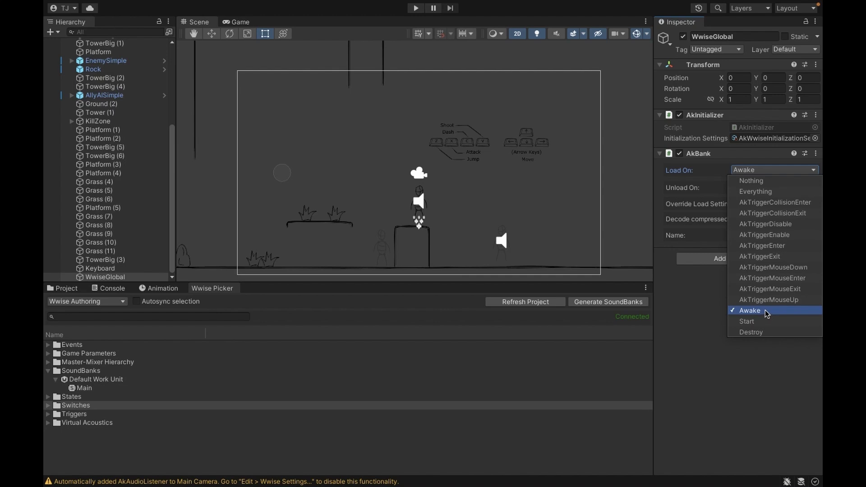
{"action": "left_click", "coordinate": [706, 214]}
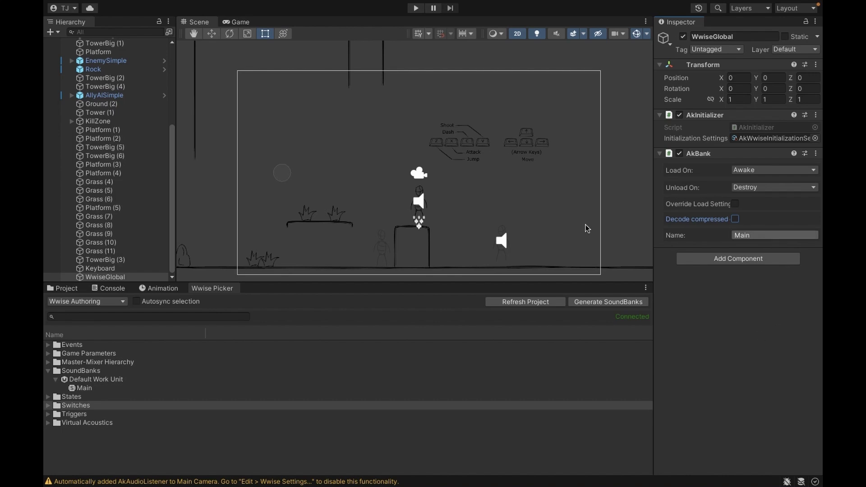
- Add an AkEvent component to the Main Camera
{"action": "scroll", "coordinate": [130, 161], "scroll_direction": "up", "scroll_amount": 6}
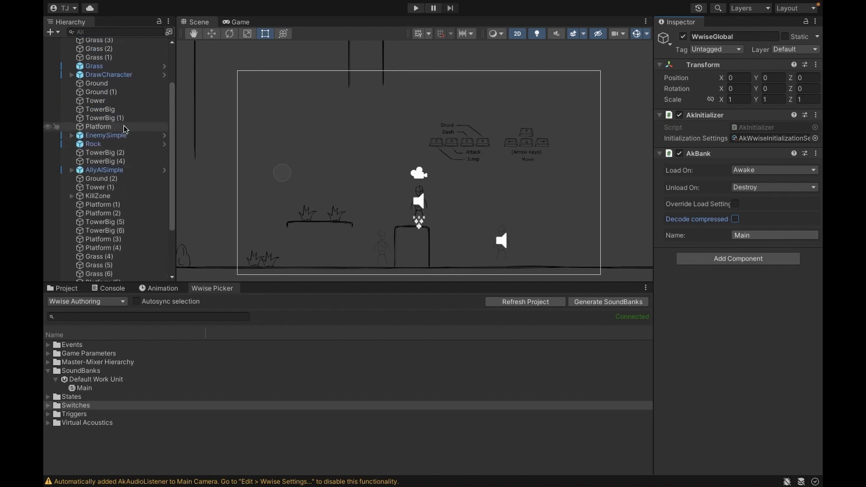
{"action": "left_click", "coordinate": [106, 50]}
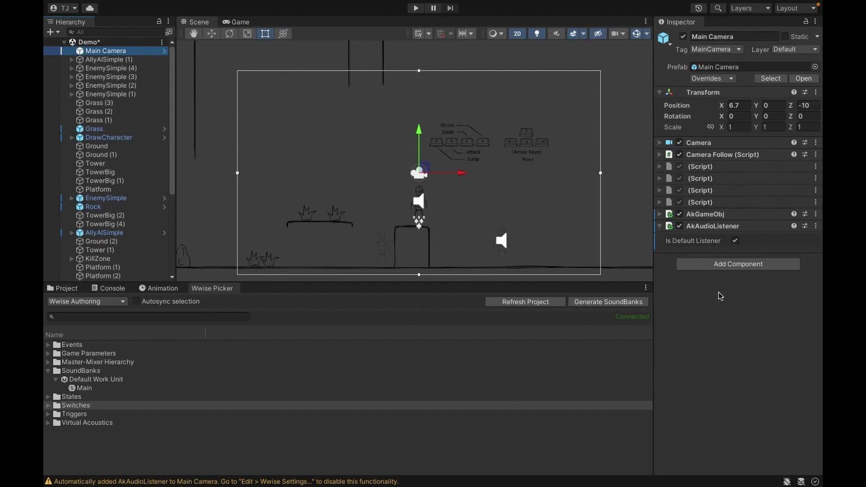
{"action": "left_click", "coordinate": [720, 265]}
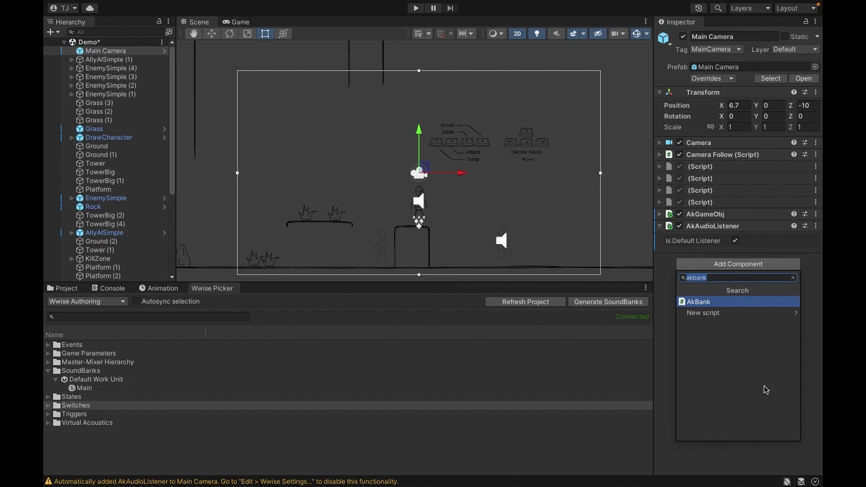
{"action": "type", "text": "akev"}
{"action": "key", "text": "Return"}
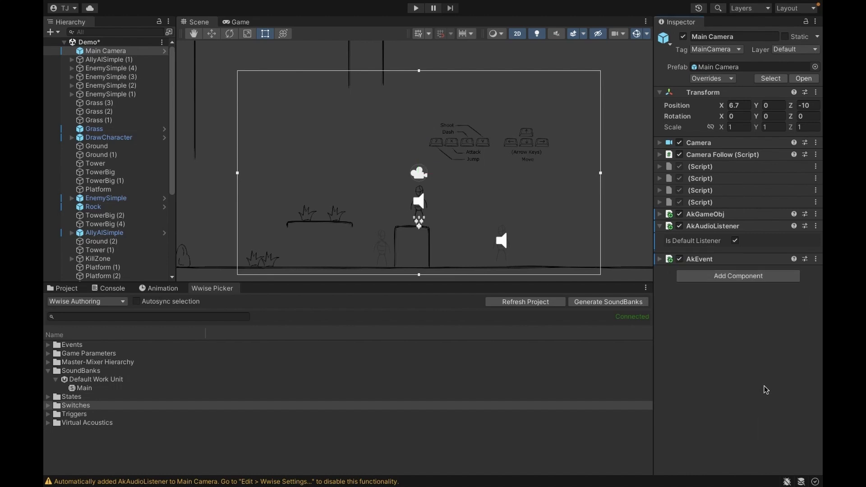
- Check the AkEvent component's Trigger On options and assign it the ambience event from SFXEvents
{"action": "left_click", "coordinate": [659, 260]}
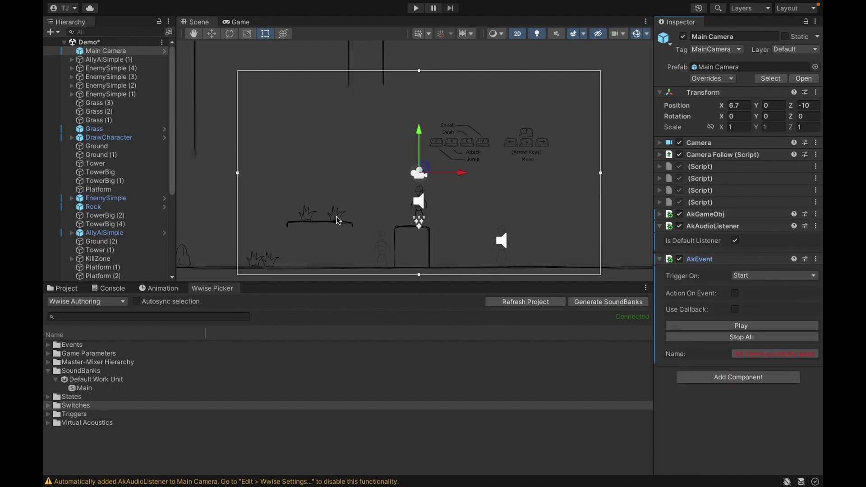
{"action": "left_click", "coordinate": [750, 278]}
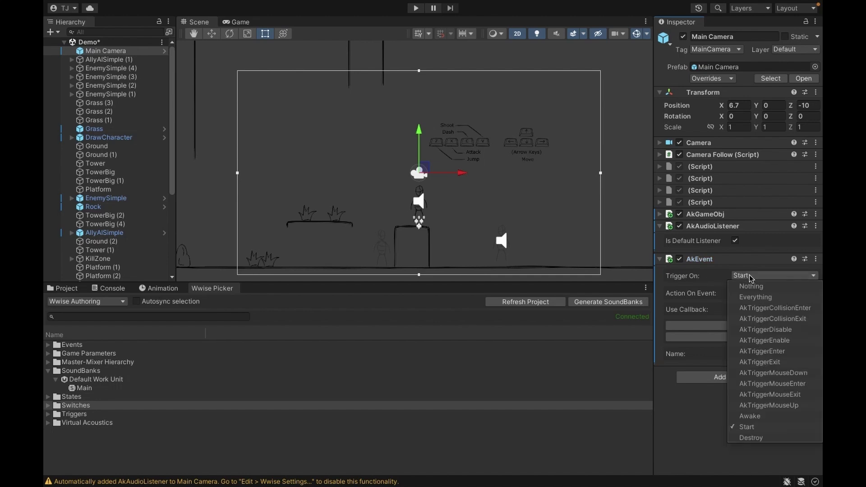
{"action": "left_click", "coordinate": [697, 280]}
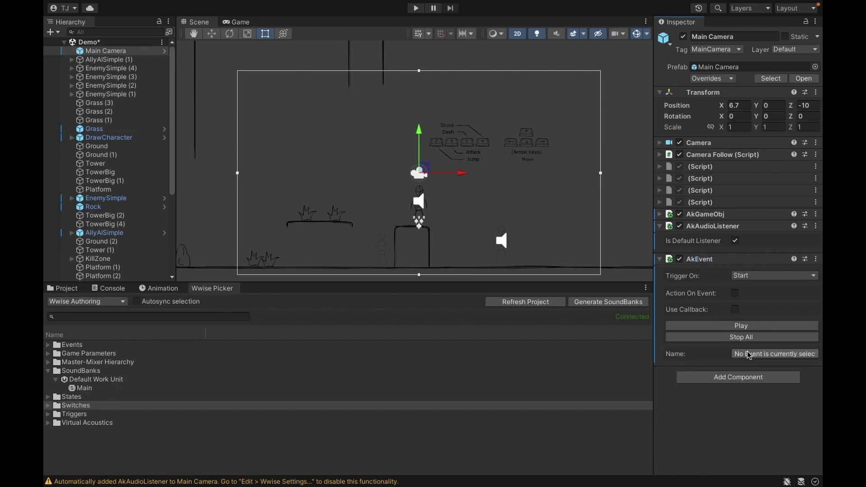
{"action": "left_click", "coordinate": [767, 354]}
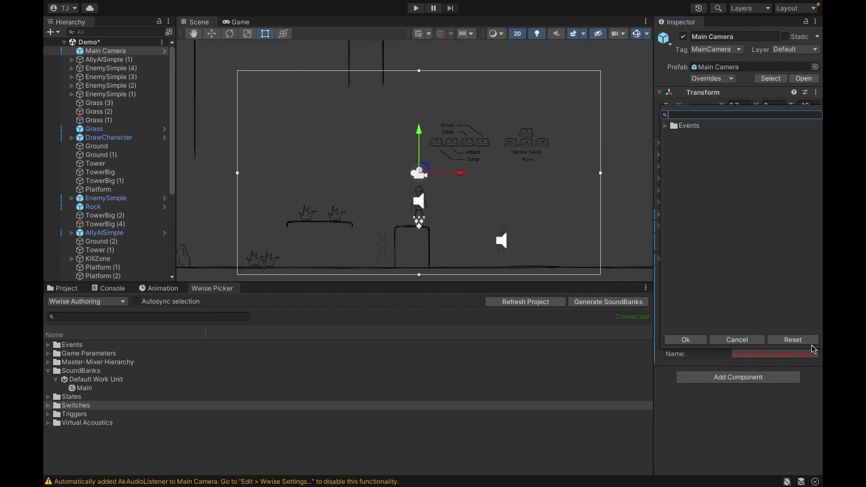
{"action": "left_click", "coordinate": [663, 125]}
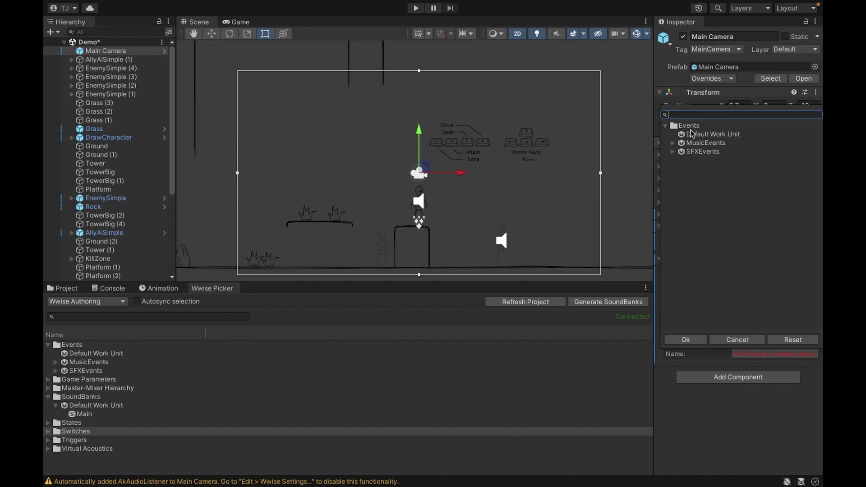
{"action": "left_click", "coordinate": [672, 152]}
{"action": "left_click", "coordinate": [704, 161]}
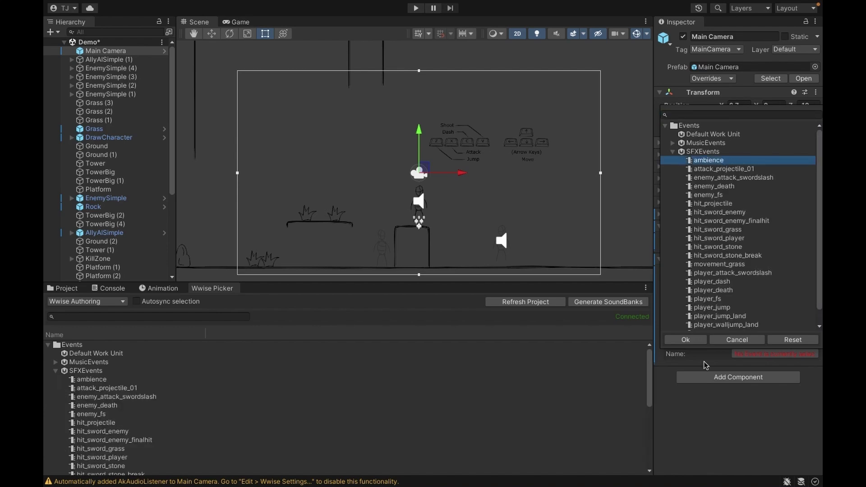
{"action": "left_click", "coordinate": [690, 341]}
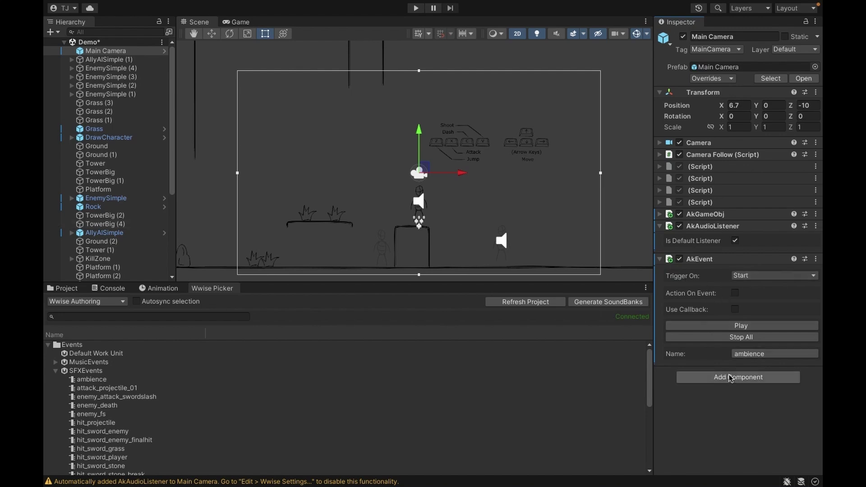
- Run the game in Play mode to test the ambience event, and stop it again
{"action": "left_click", "coordinate": [416, 8]}
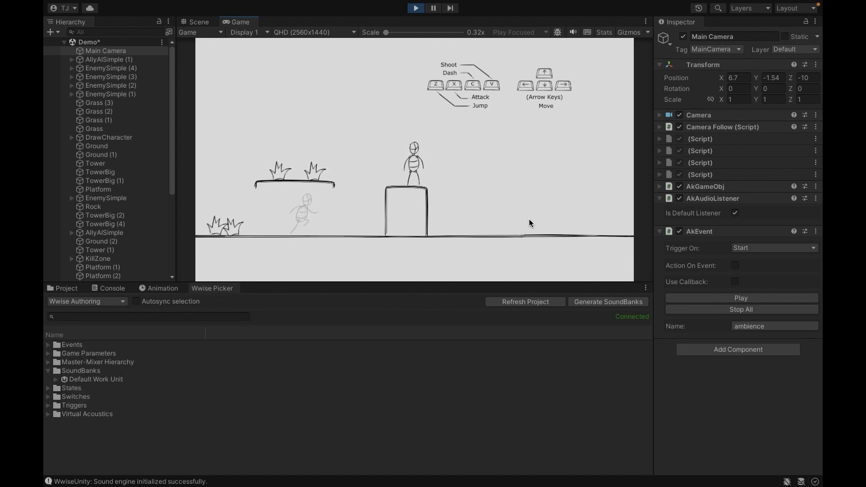
{"action": "left_click", "coordinate": [414, 8]}
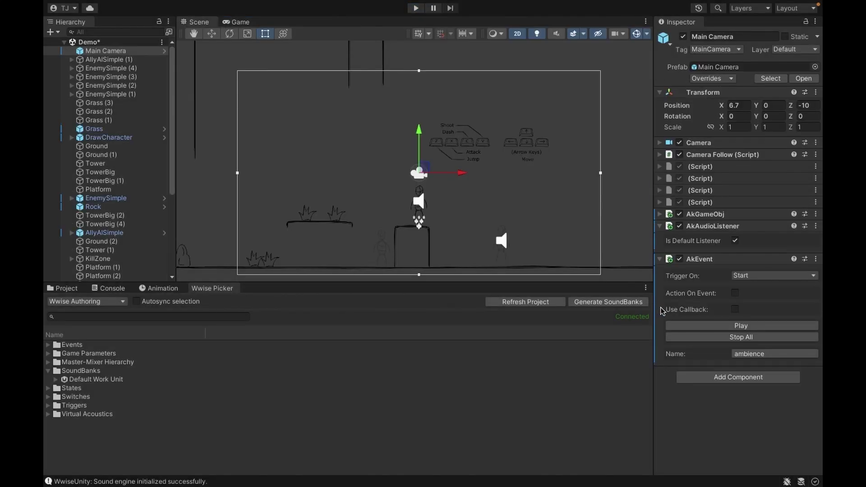
{"action": "scroll", "coordinate": [537, 221], "scroll_direction": "down", "scroll_amount": 2}
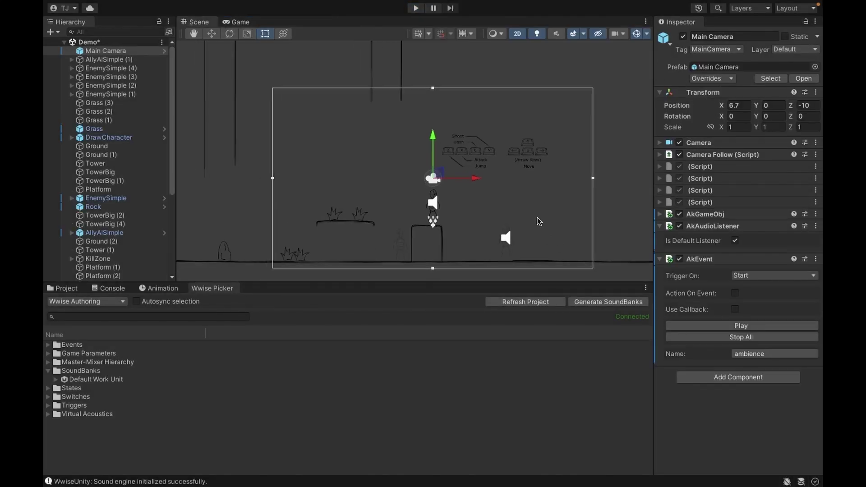
{"action": "scroll", "coordinate": [537, 217], "scroll_direction": "down", "scroll_amount": 2}
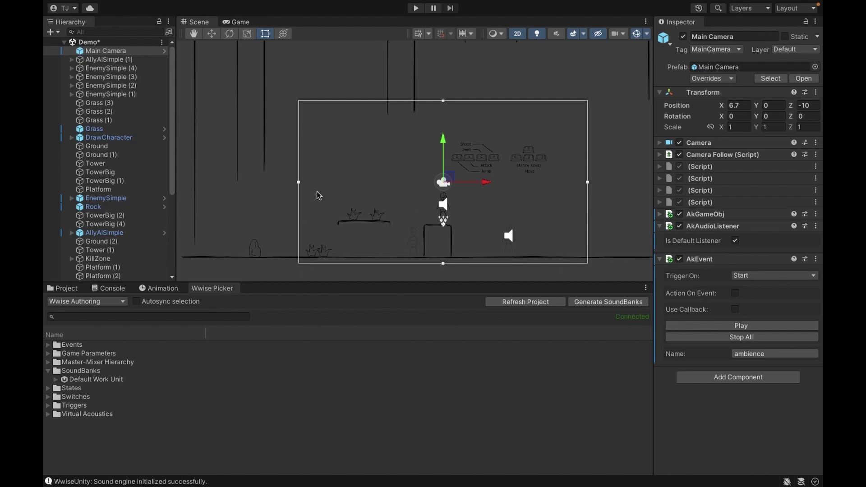
- Test the ambience event in Play mode while moving the character right and left, and stop the game
{"action": "left_click", "coordinate": [418, 10]}
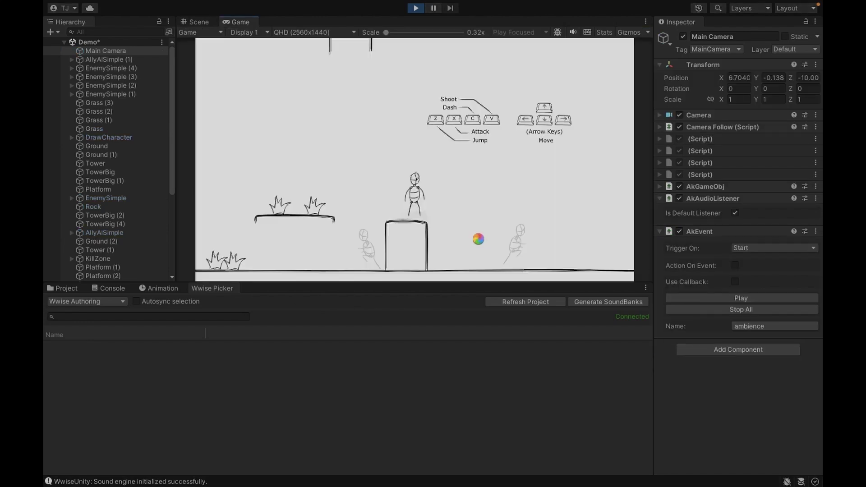
{"action": "key", "text": "Right"}
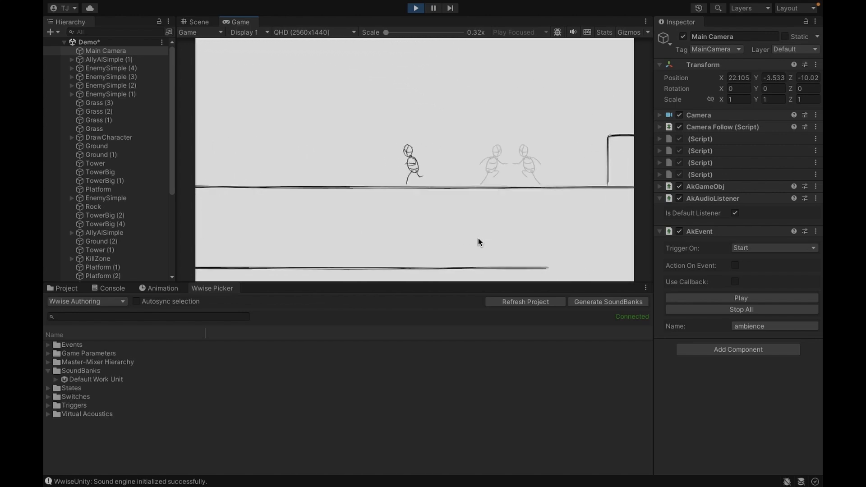
{"action": "key", "text": "Left"}
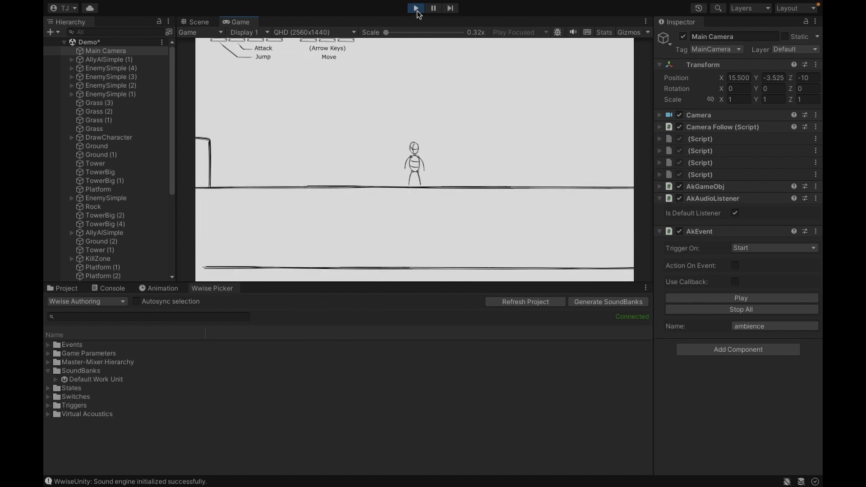
{"action": "key", "text": "ctrl+p"}
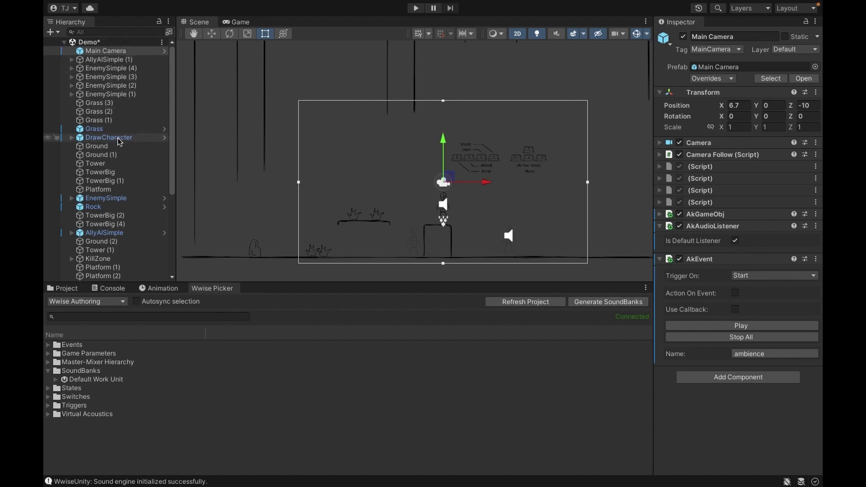
- Collapse the Main Camera's AkEvent component and turn off the gizmos in the Scene view
{"action": "scroll", "coordinate": [128, 208], "scroll_direction": "down", "scroll_amount": 6}
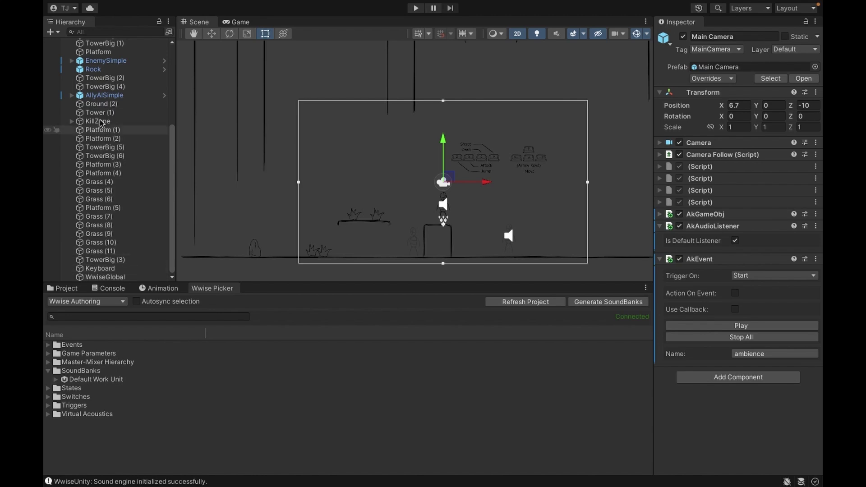
{"action": "scroll", "coordinate": [118, 149], "scroll_direction": "up", "scroll_amount": 6}
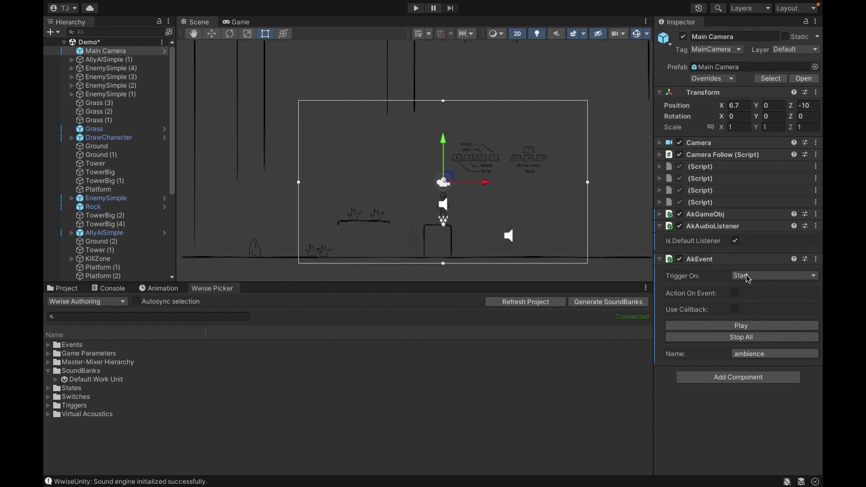
{"action": "left_click", "coordinate": [660, 260]}
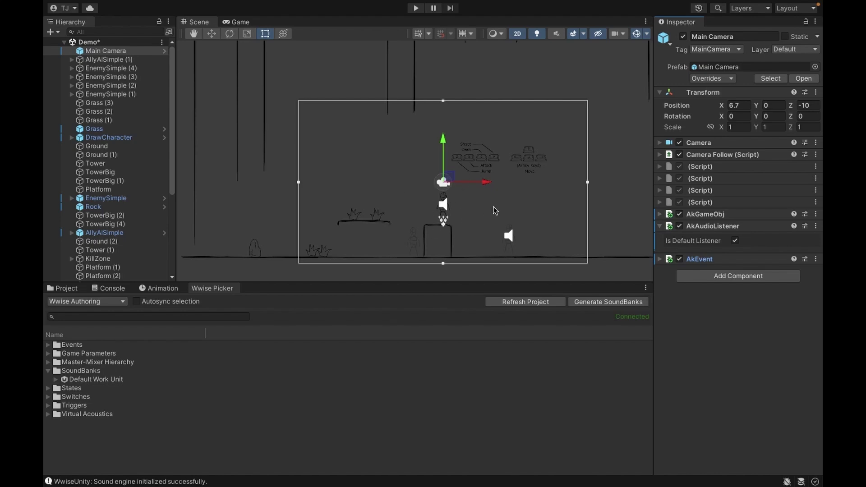
{"action": "left_click", "coordinate": [170, 75]}
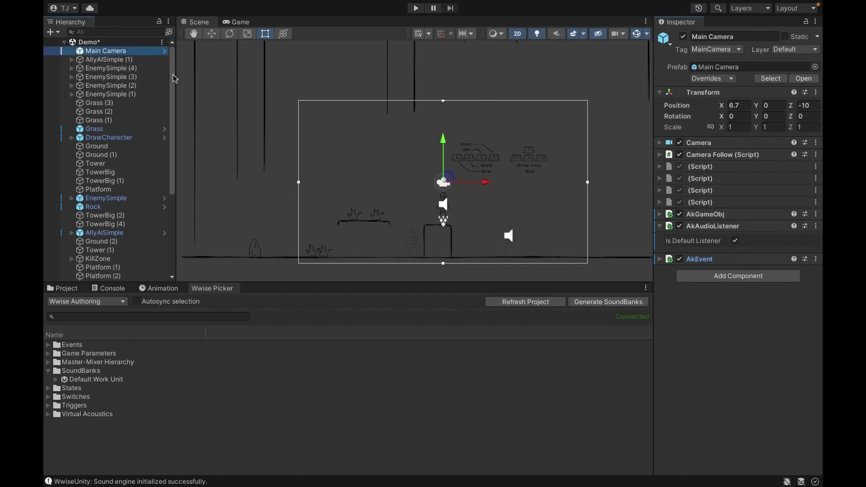
{"action": "mouse_move", "coordinate": [170, 93]}
{"action": "left_mouse_down"}
{"action": "mouse_move", "coordinate": [170, 109]}
{"action": "mouse_move", "coordinate": [170, 91]}
{"action": "left_mouse_up"}
{"action": "scroll", "coordinate": [430, 198], "scroll_direction": "up", "scroll_amount": 5}
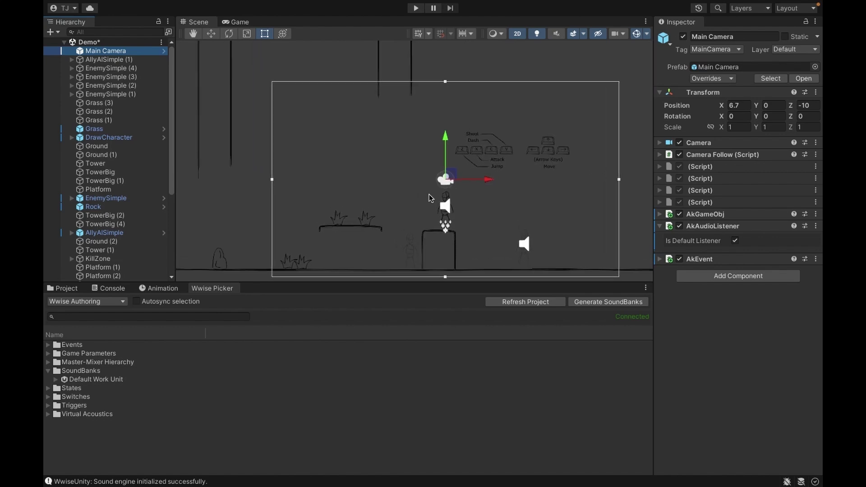
{"action": "left_click", "coordinate": [631, 38]}
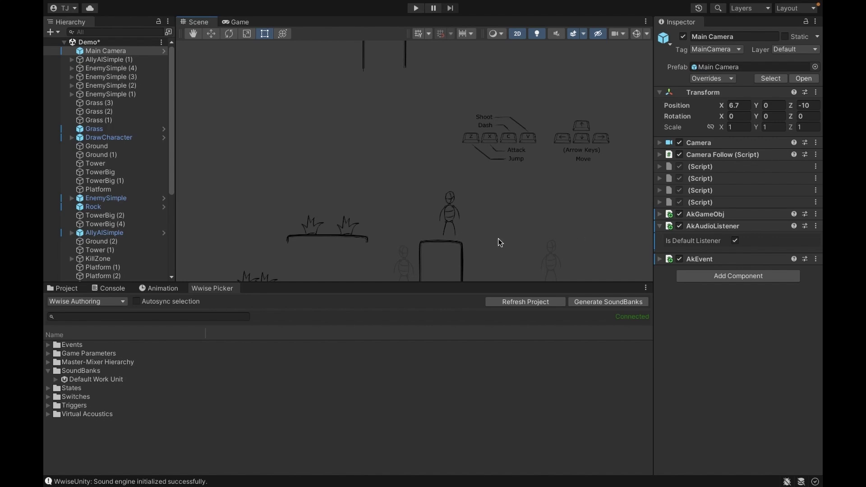
- Select DrawCharacter and bring up the Animation window, docking it after the Wwise Picker
{"action": "left_click", "coordinate": [133, 139]}
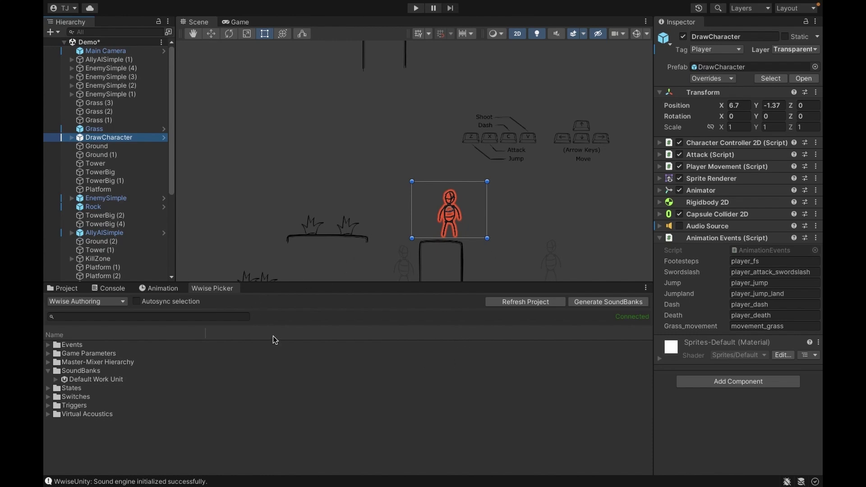
{"action": "left_click", "coordinate": [168, 289]}
{"action": "left_click_drag", "start_coordinate": [167, 289], "coordinate": [248, 285]}
{"action": "mouse_move", "coordinate": [314, 3]}
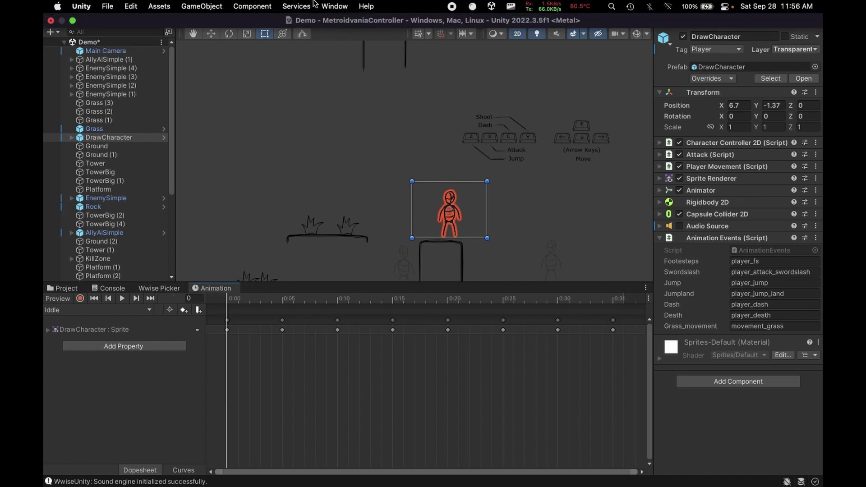
{"action": "left_click", "coordinate": [350, 7]}
{"action": "mouse_move", "coordinate": [417, 208]}
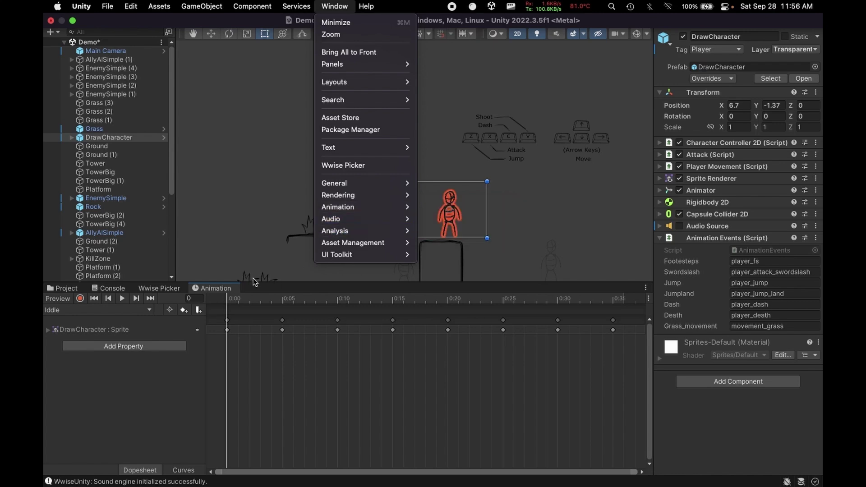
{"action": "left_click", "coordinate": [227, 289]}
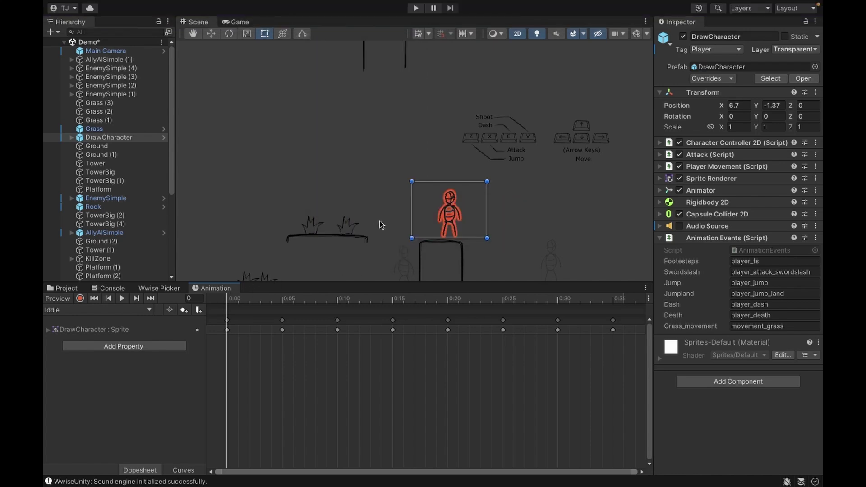
- Load DrawCharacter's Run clip, preview its playback and rewind it to the first frame
{"action": "left_click", "coordinate": [112, 138]}
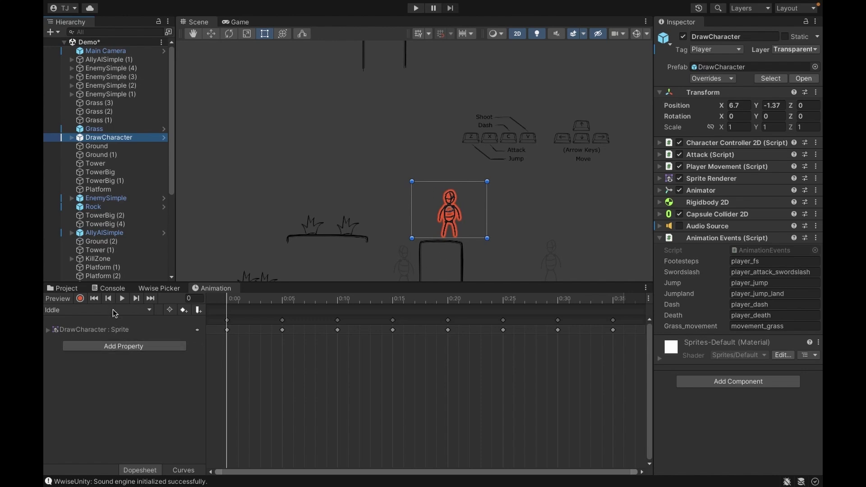
{"action": "left_click", "coordinate": [113, 310]}
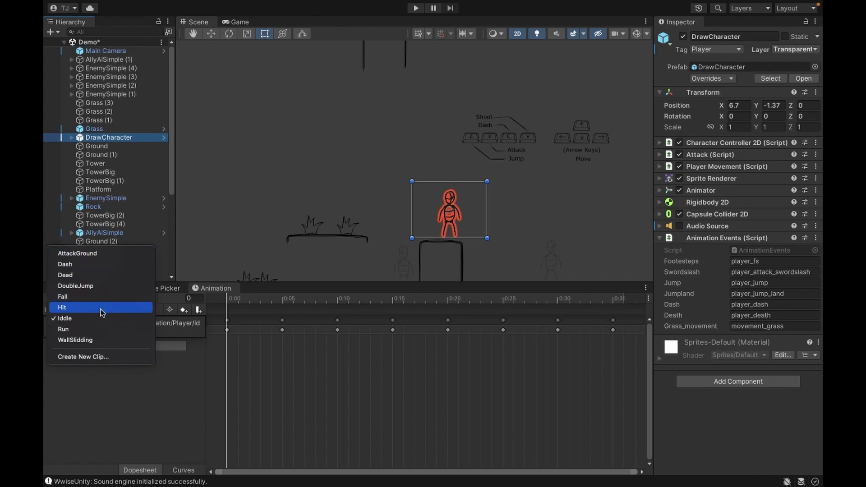
{"action": "left_click", "coordinate": [101, 329]}
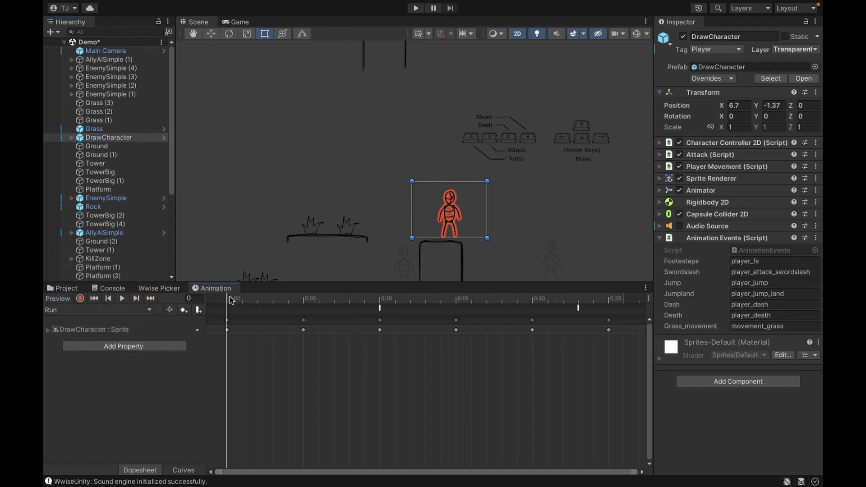
{"action": "left_click", "coordinate": [123, 298]}
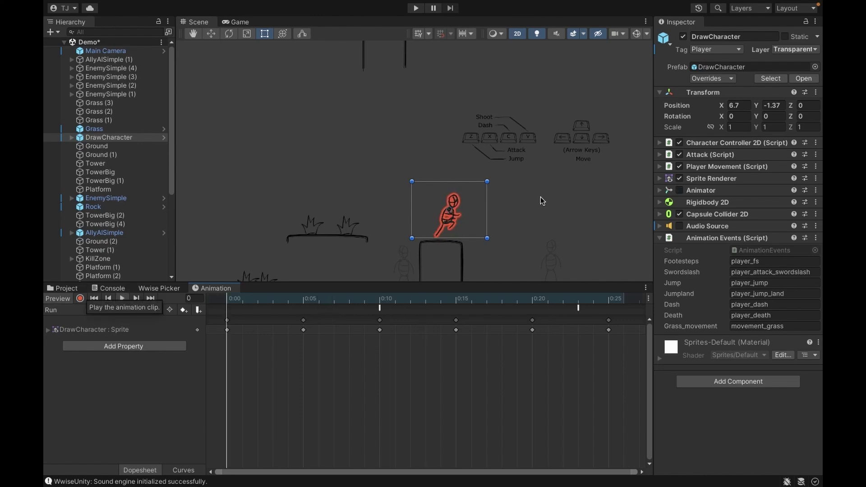
{"action": "key", "text": "space"}
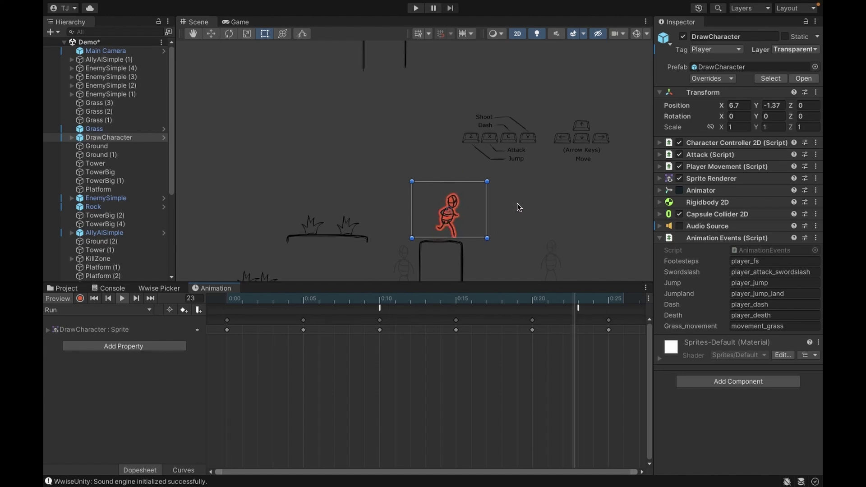
{"action": "left_click", "coordinate": [93, 298]}
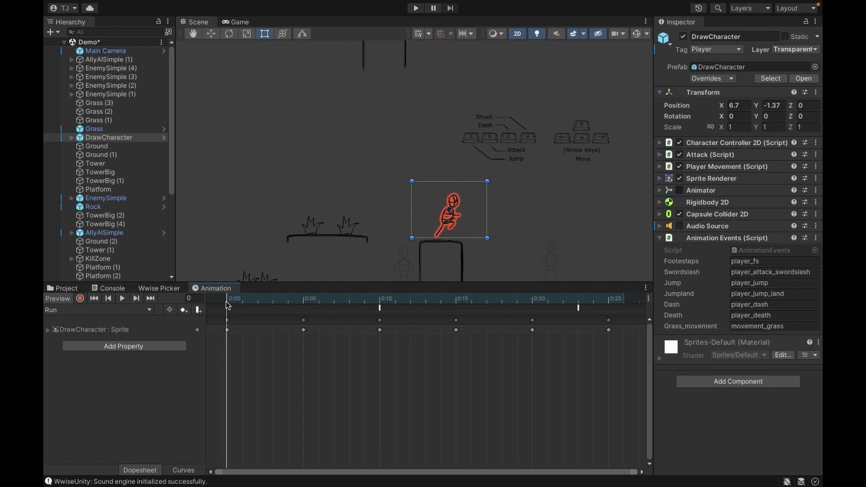
- Scrub the Run clip to frame 10 and back to frame 5, checking the event names in DrawCharacter's Animation Events script
{"action": "left_click_drag", "start_coordinate": [235, 302], "coordinate": [372, 303]}
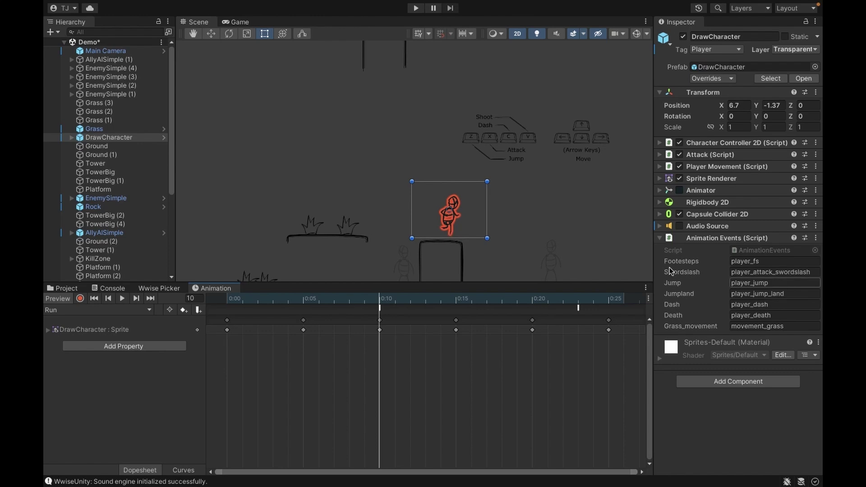
{"action": "left_click", "coordinate": [659, 237]}
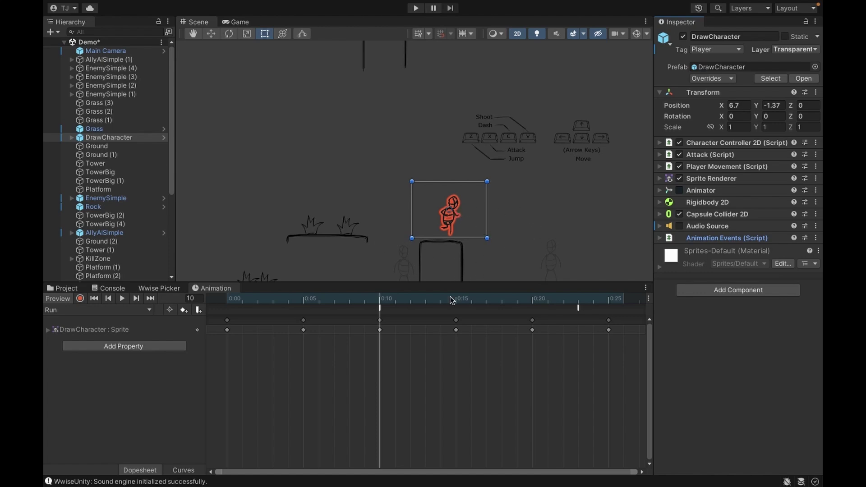
{"action": "left_click_drag", "start_coordinate": [374, 308], "coordinate": [303, 308]}
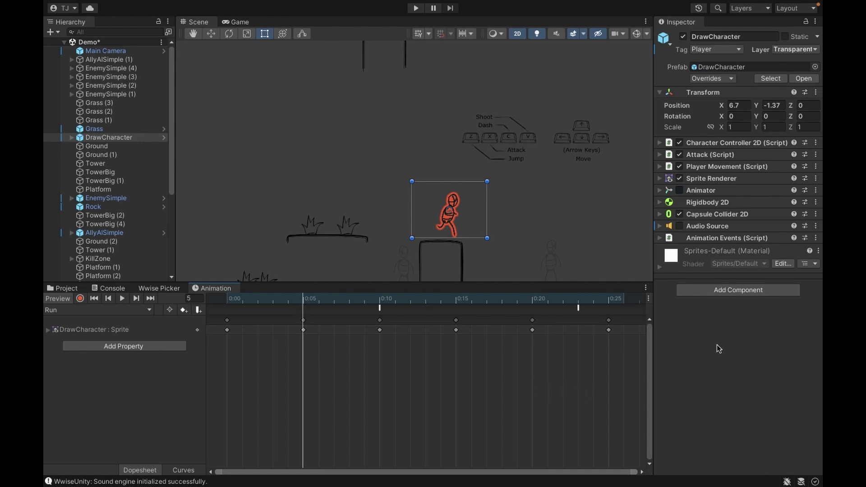
{"action": "left_click", "coordinate": [659, 238]}
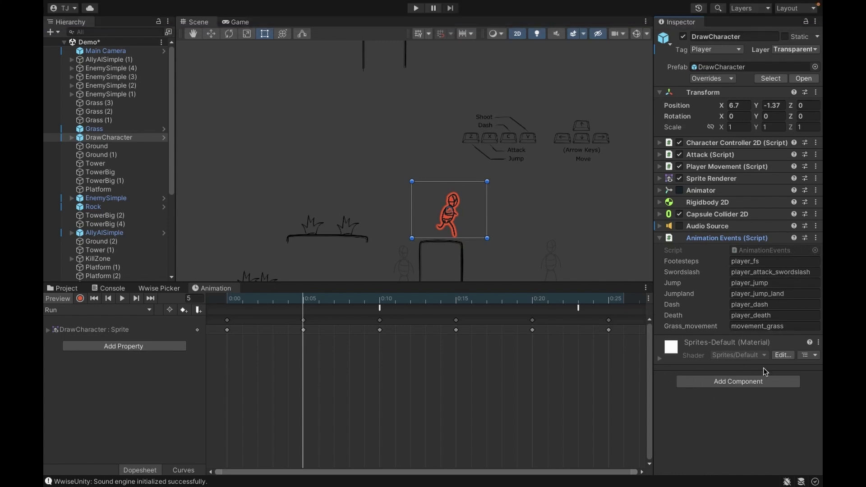
{"action": "left_click", "coordinate": [659, 238]}
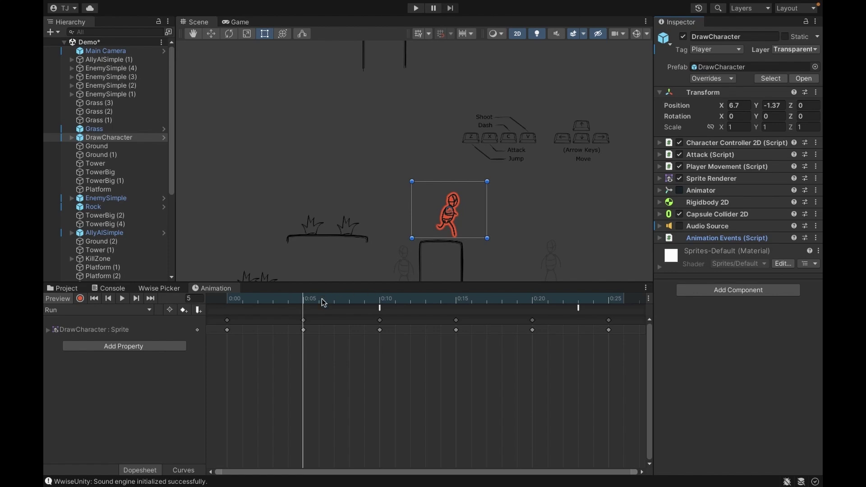
- Move the Run clip to frame 10 and inspect the function assigned to the animation event there
{"action": "left_click_drag", "start_coordinate": [323, 302], "coordinate": [381, 302]}
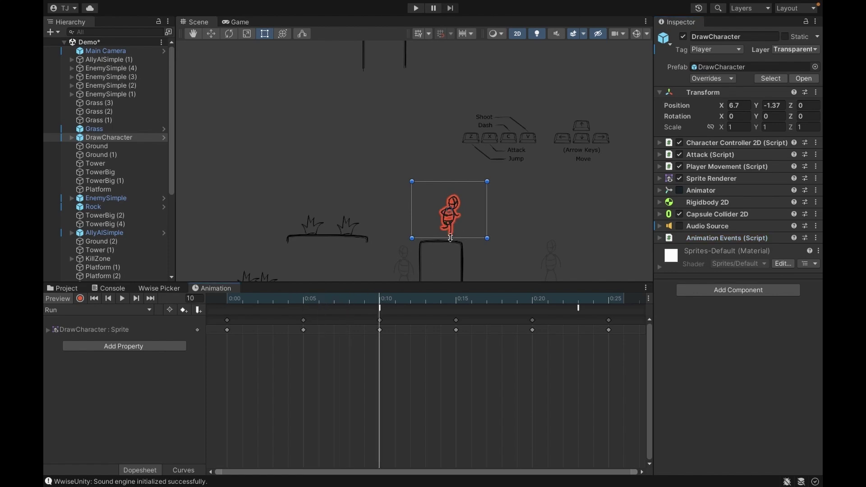
{"action": "left_click", "coordinate": [380, 309]}
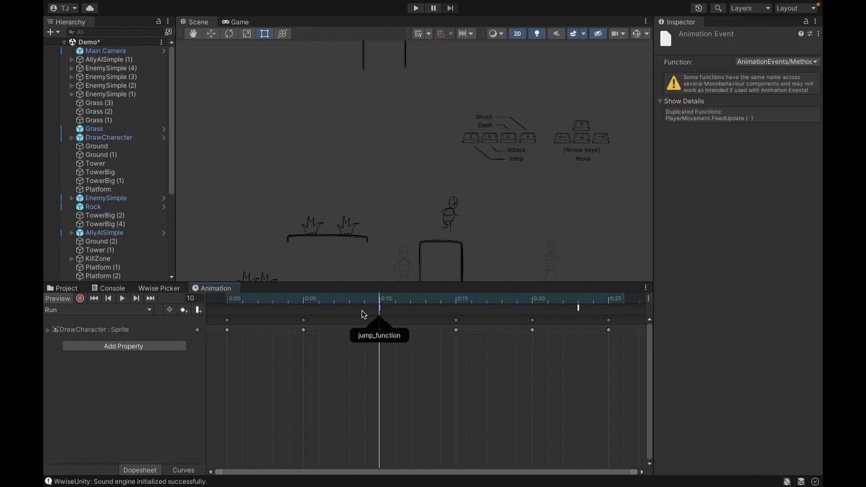
{"action": "left_click", "coordinate": [667, 63]}
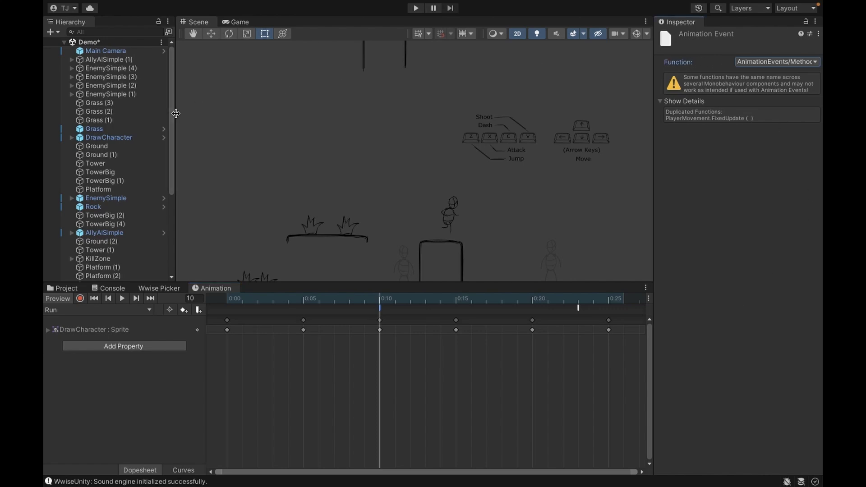
- Open the AnimationEvents script from DrawCharacter's Animation Events component and switch to it in Visual Studio Code
{"action": "left_click", "coordinate": [138, 140]}
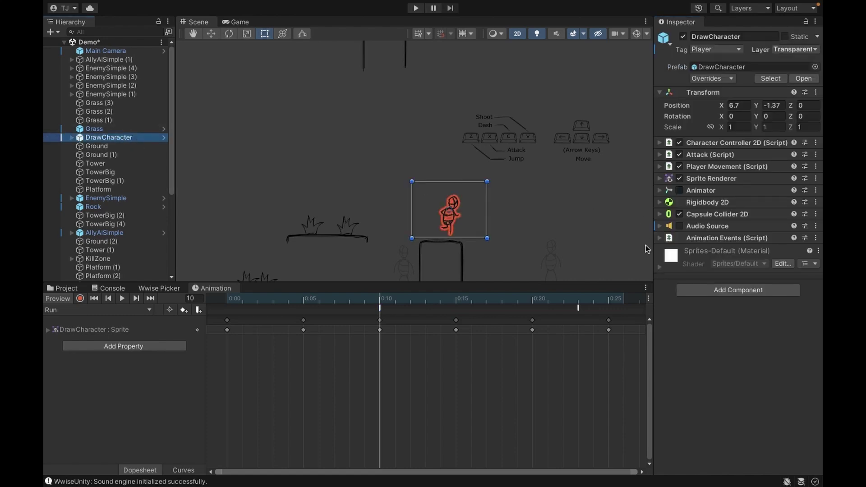
{"action": "left_click", "coordinate": [659, 238]}
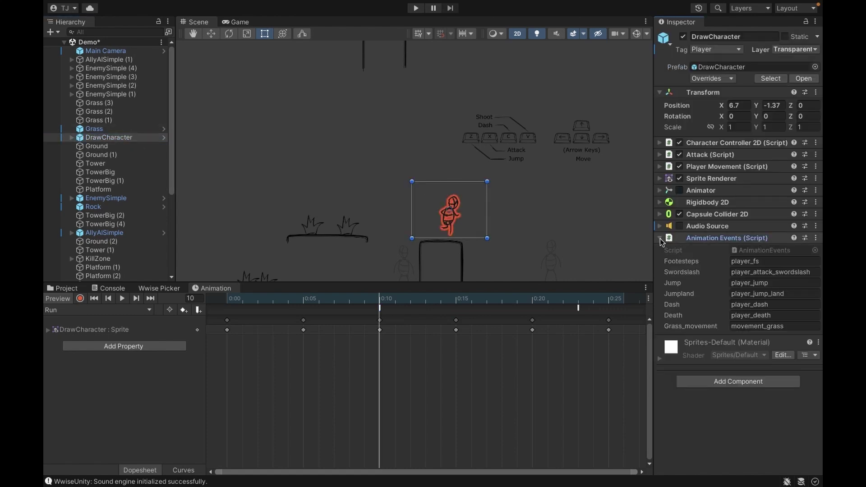
{"action": "double_click", "coordinate": [765, 251]}
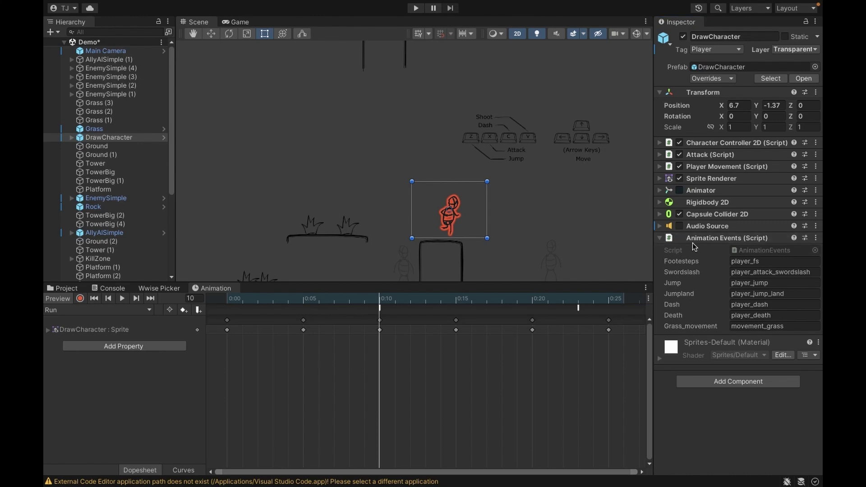
{"action": "key", "text": "ctrl+Left"}
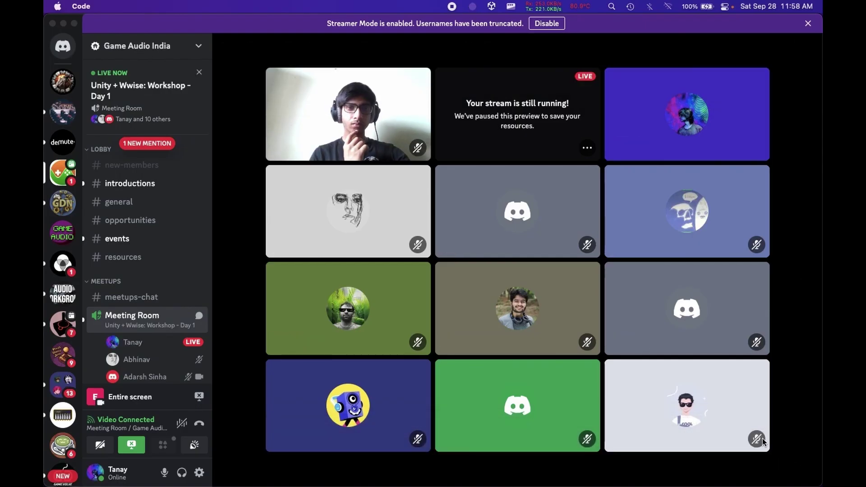
{"action": "key", "text": "ctrl+Right"}
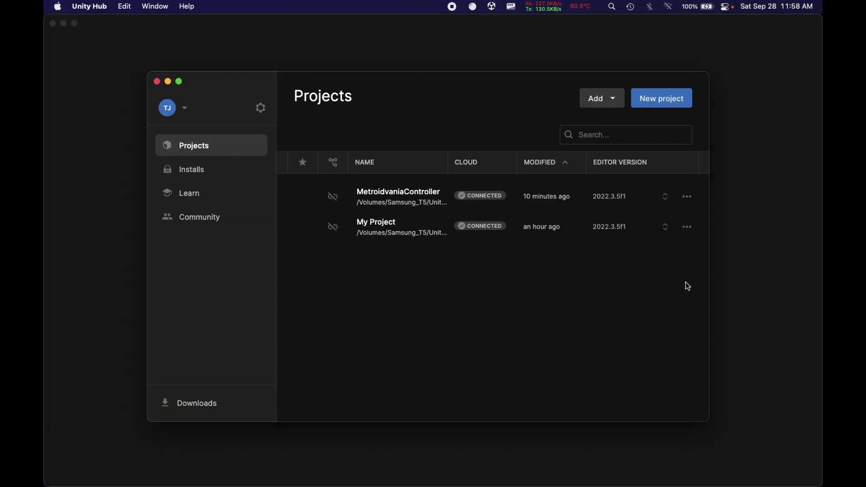
{"action": "key", "text": "ctrl+Right"}
{"action": "key", "text": "ctrl+Left"}
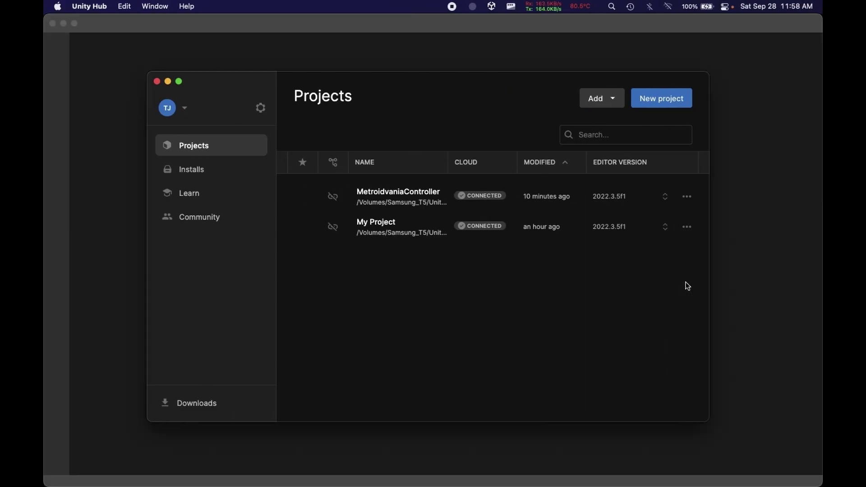
{"action": "key", "text": "ctrl+Right"}
{"action": "key", "text": "ctrl+Right"}
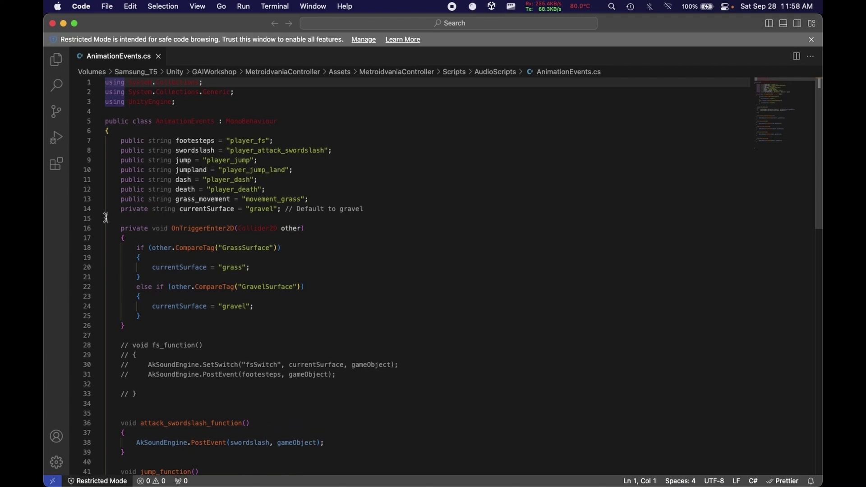
- Look through the AnimationEvents script and collapse the body of OnTriggerEnter2D
{"action": "scroll", "coordinate": [158, 189], "scroll_direction": "down", "scroll_amount": 10}
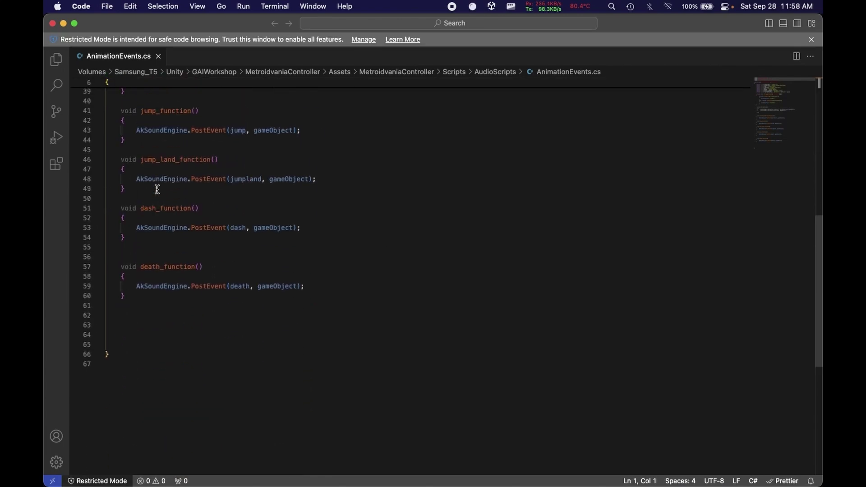
{"action": "scroll", "coordinate": [158, 189], "scroll_direction": "up", "scroll_amount": 10}
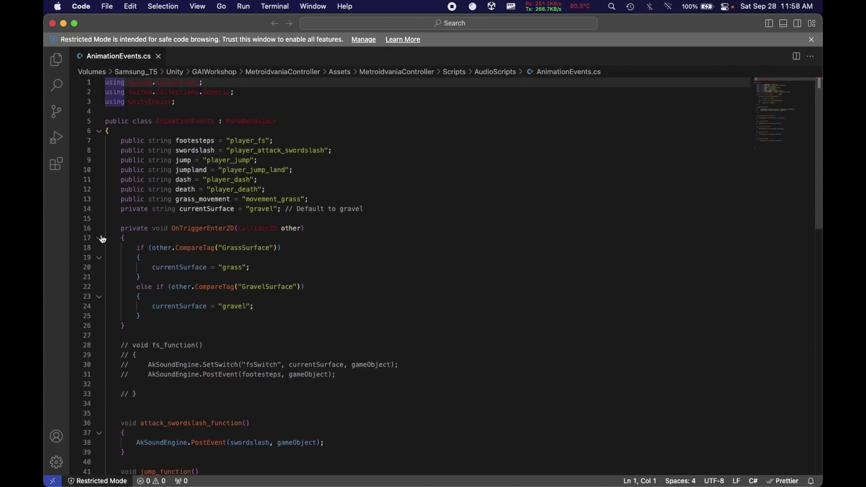
{"action": "left_click", "coordinate": [100, 238]}
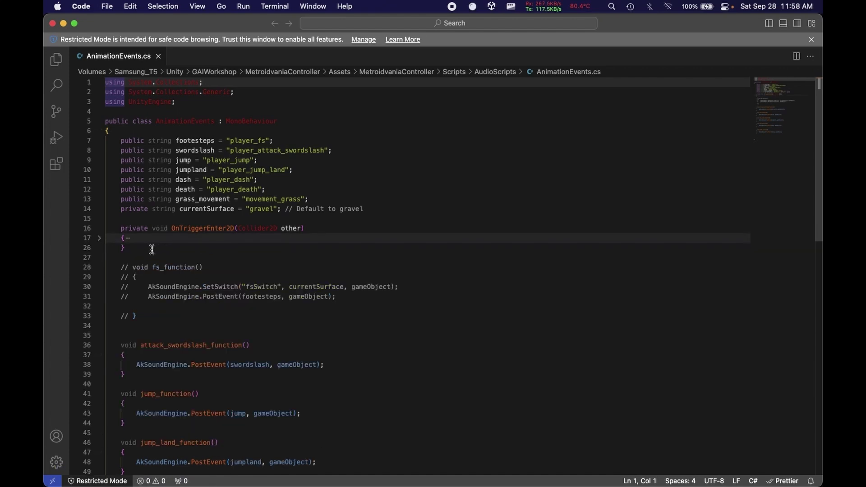
{"action": "left_click", "coordinate": [152, 249]}
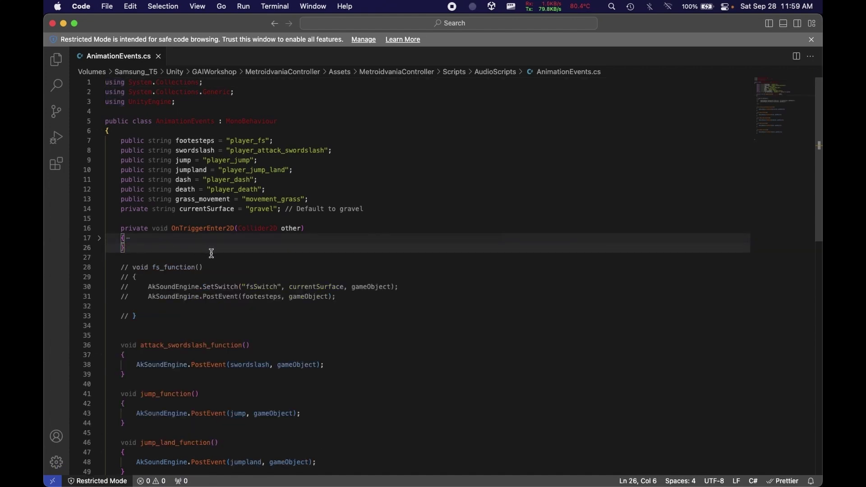
- Highlight the commented-out fs_function block and insert two new lines below its closing brace
{"action": "left_click", "coordinate": [137, 270]}
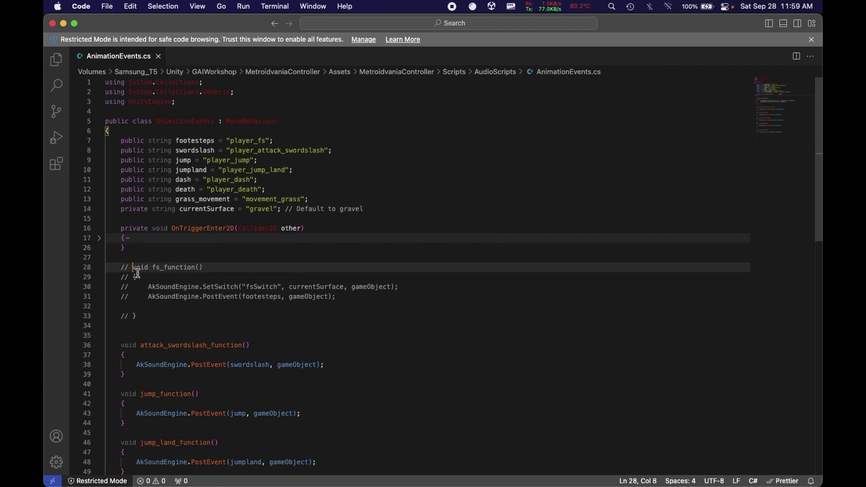
{"action": "mouse_move", "coordinate": [138, 274]}
{"action": "left_mouse_down"}
{"action": "mouse_move", "coordinate": [165, 310]}
{"action": "mouse_move", "coordinate": [145, 297]}
{"action": "mouse_move", "coordinate": [130, 269]}
{"action": "left_mouse_up"}
{"action": "left_click", "coordinate": [180, 317]}
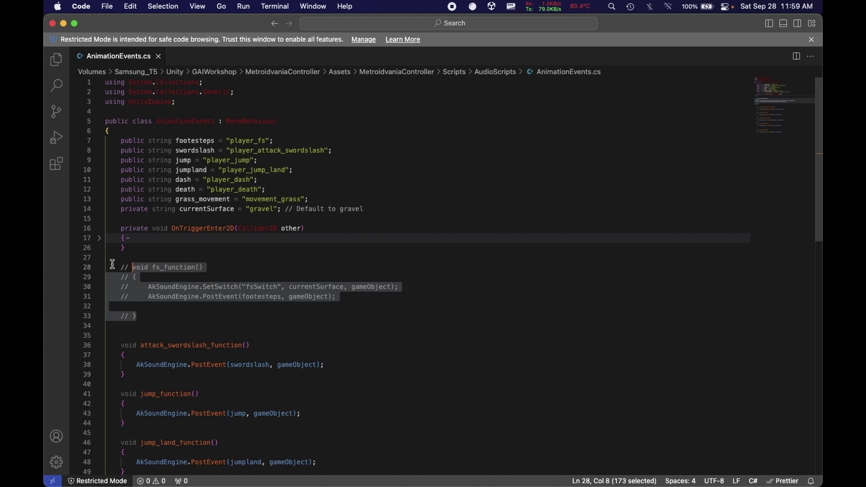
{"action": "left_click", "coordinate": [109, 265]}
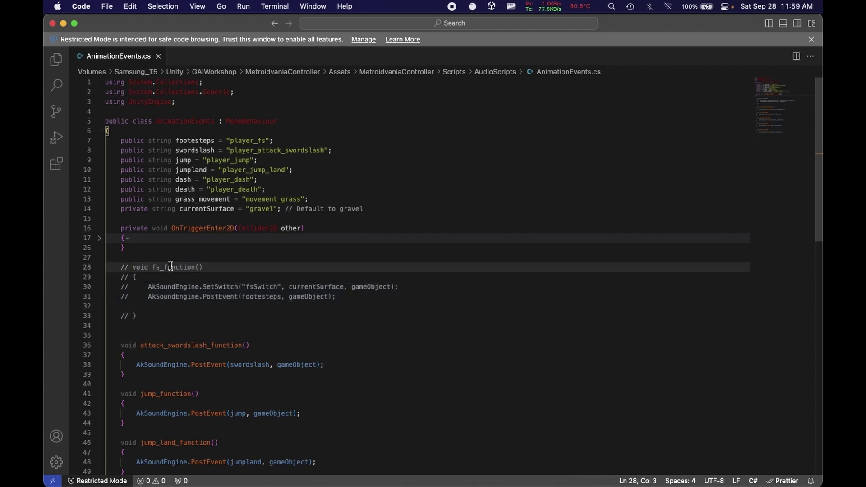
{"action": "left_click", "coordinate": [158, 318]}
{"action": "key", "text": "Return"}
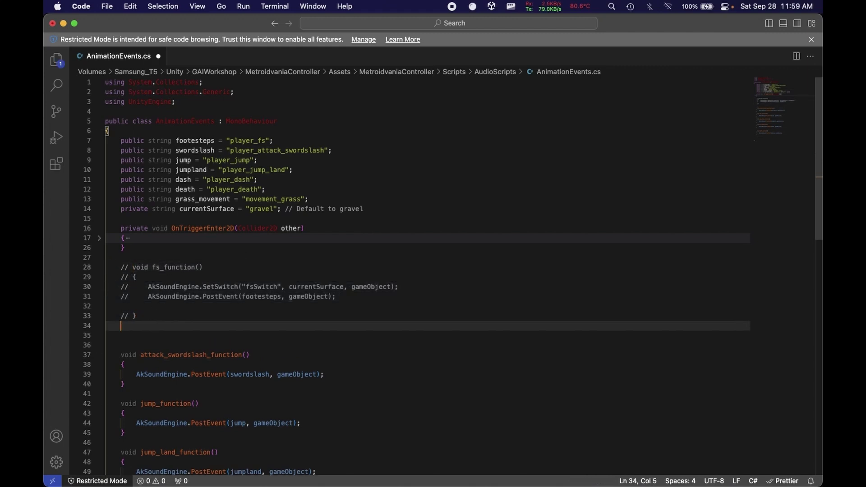
{"action": "key", "text": "Return"}
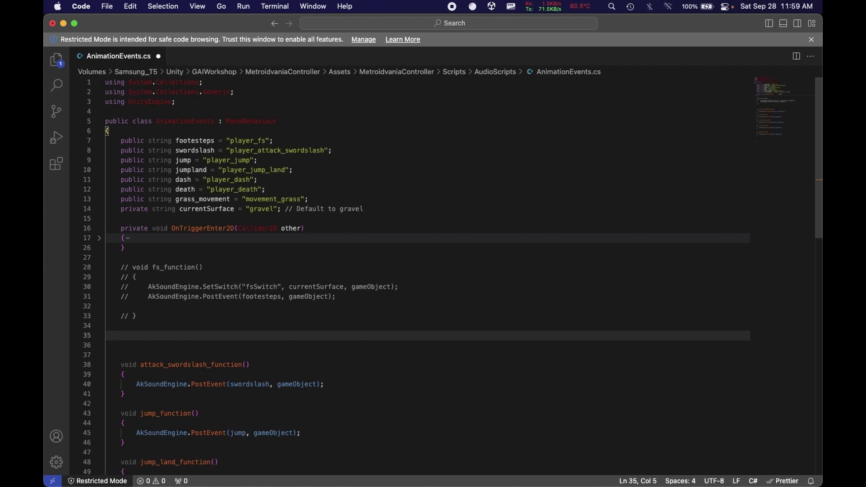
- Switch to Unity, inspect the animation event at frame 10 of the Run clip, and reselect DrawCharacter
{"action": "key", "text": "ctrl+Right"}
{"action": "key", "text": "ctrl+Right"}
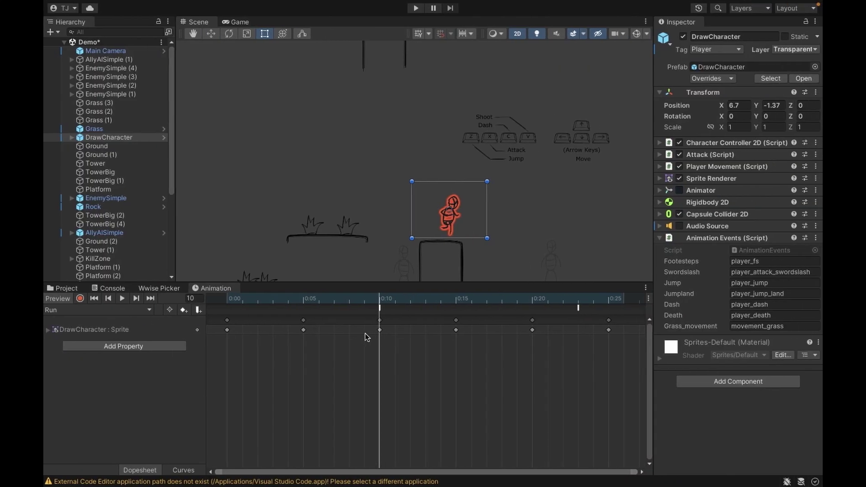
{"action": "left_click", "coordinate": [380, 309]}
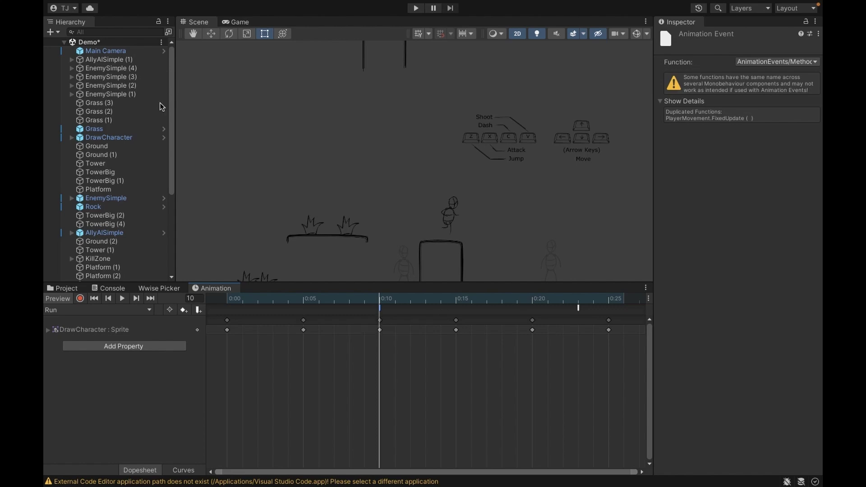
{"action": "left_click", "coordinate": [140, 139]}
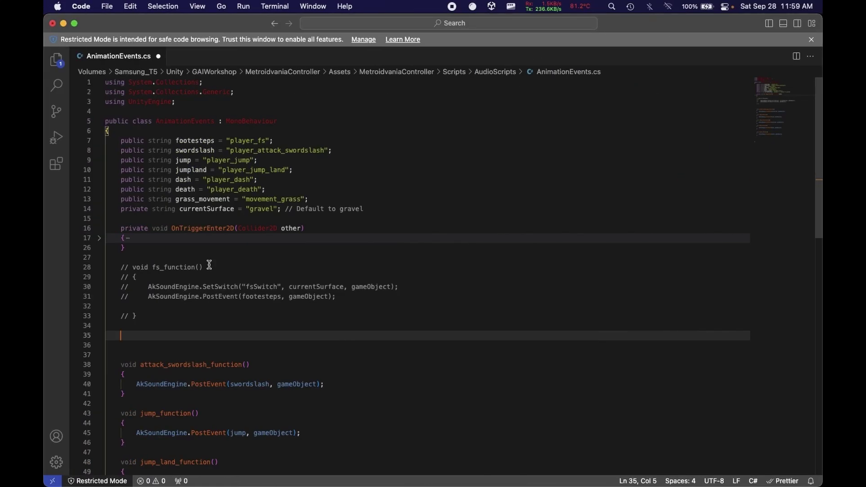
- In AnimationEvents.cs in Visual Studio Code, declare void footstep_function() with an opening brace below the commented-out fs_function
{"action": "type", "text": "void"}
{"action": "type", "text": "footst"}
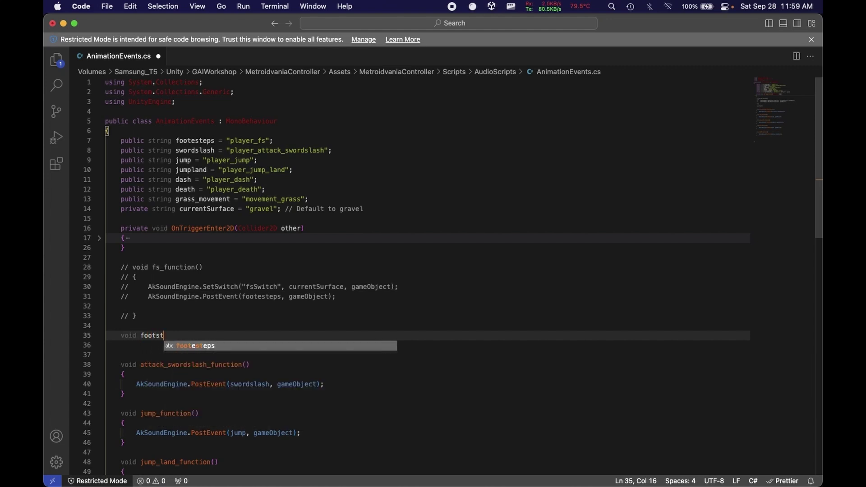
{"action": "type", "text": "ep_fcunt"}
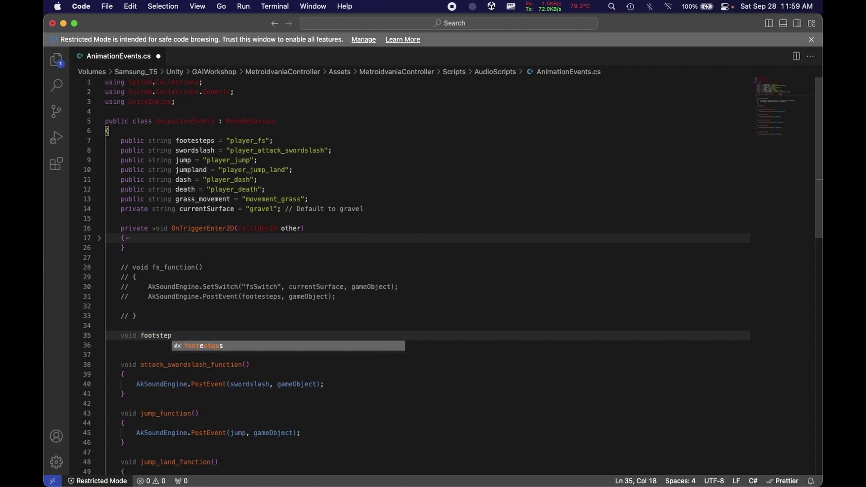
{"action": "key", "text": "BackSpace"}
{"action": "key", "text": "BackSpace"}
{"action": "key", "text": "BackSpace"}
{"action": "key", "text": "BackSpace"}
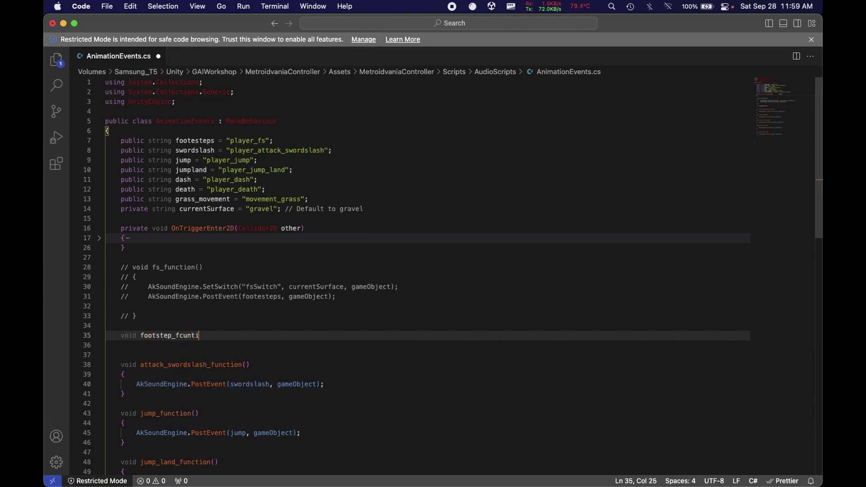
{"action": "type", "text": "unction("}
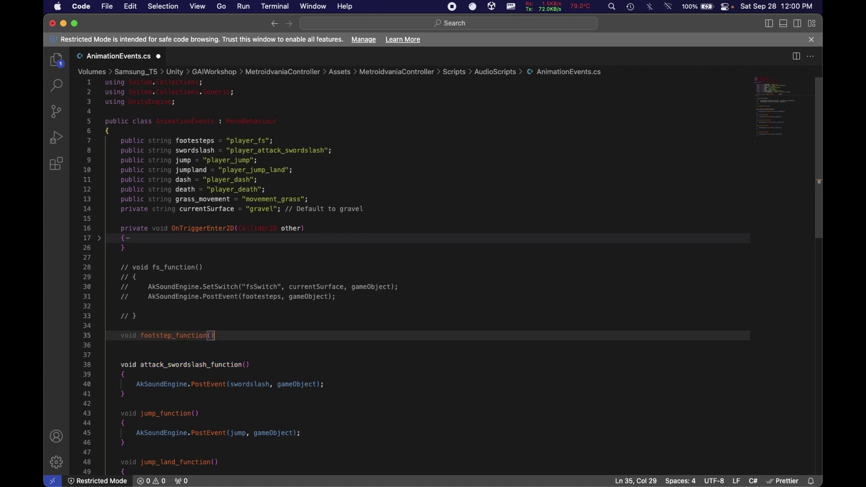
{"action": "type", "text": "){"}
- Inside footstep_function, write an AkSoundEngine PostEvent call with the arguments "player_fs" and gameObject, ending with a semicolon
{"action": "key", "text": "Return"}
{"action": "type", "text": "Ak"}
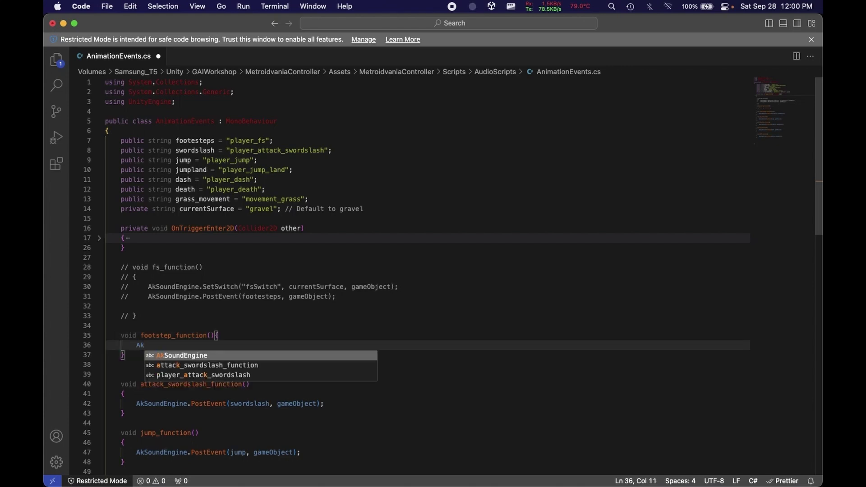
{"action": "key", "text": "Tab"}
{"action": "type", "text": ">pos"}
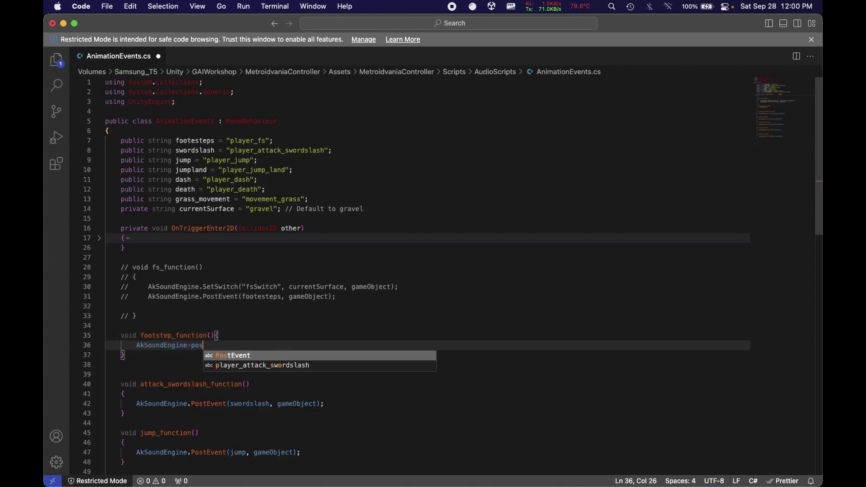
{"action": "key", "text": "Tab"}
{"action": "type", "text": "(\""}
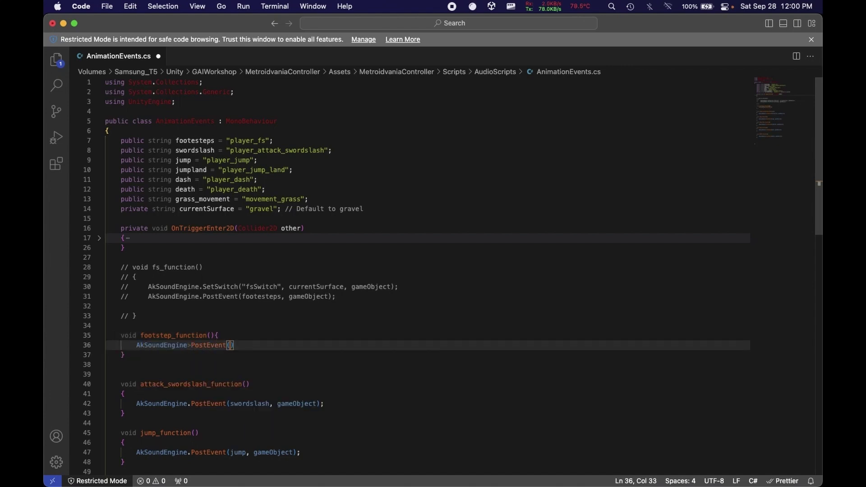
{"action": "type", "text": "player_fs\", game"}
{"action": "key", "text": "Tab"}
{"action": "type", "text": ";"}
- Switch to Wwise to find the player_fs event under SFXEvents and compare its name with the PostEvent string in the script
{"action": "left_click_drag", "start_coordinate": [235, 345], "coordinate": [270, 347]}
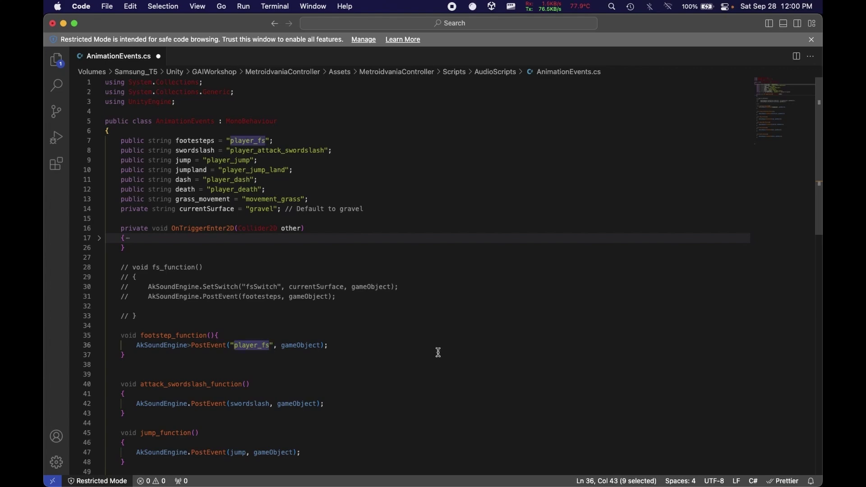
{"action": "key", "text": "ctrl+Right"}
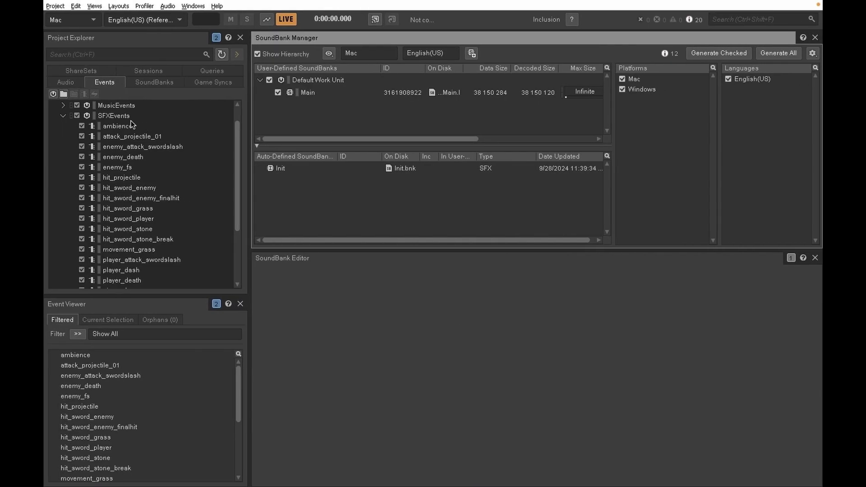
{"action": "scroll", "coordinate": [124, 188], "scroll_direction": "down", "scroll_amount": 4}
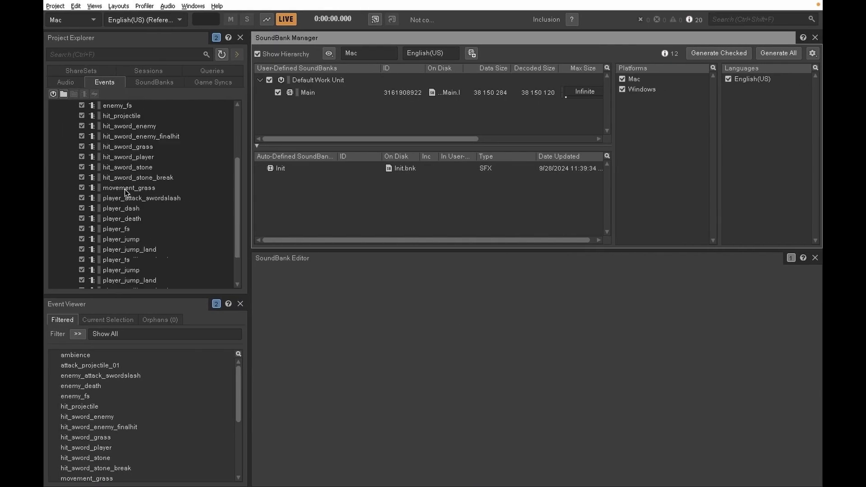
{"action": "scroll", "coordinate": [124, 189], "scroll_direction": "up", "scroll_amount": 3}
{"action": "left_click", "coordinate": [126, 208]}
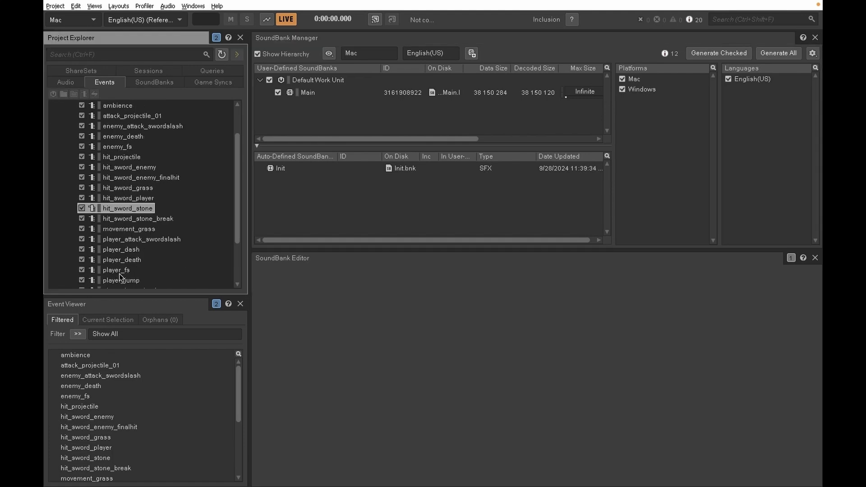
{"action": "left_click", "coordinate": [120, 271]}
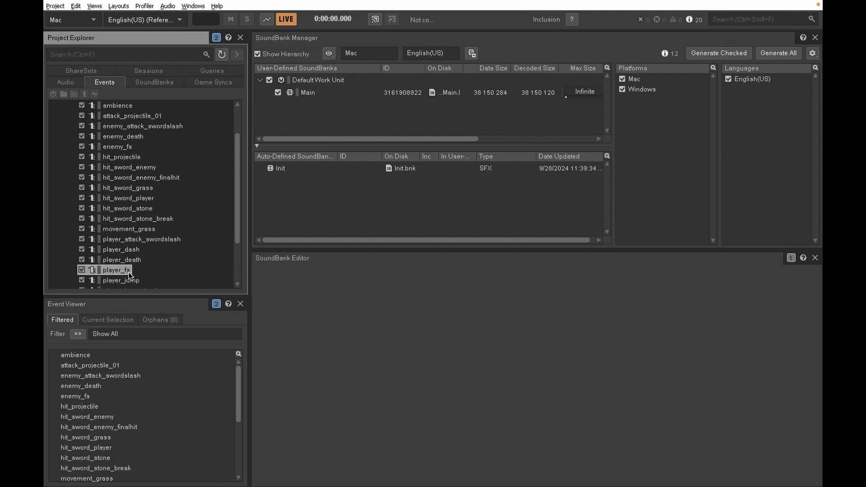
{"action": "key", "text": "ctrl+Left"}
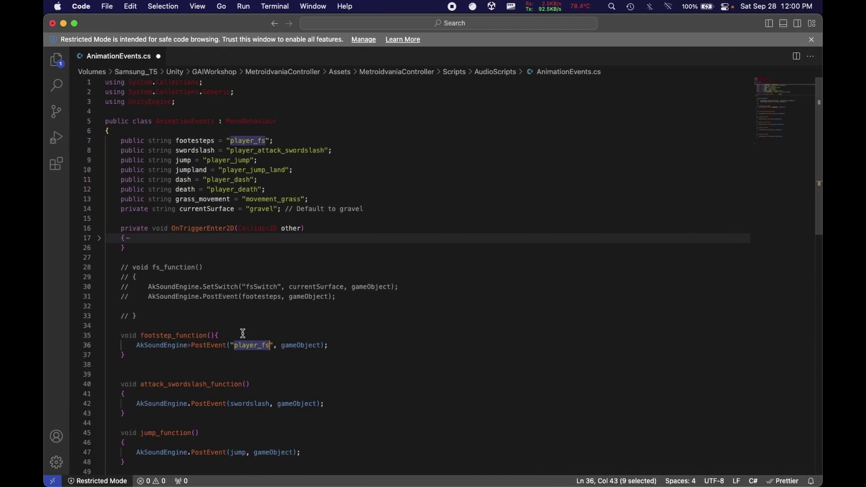
{"action": "left_click", "coordinate": [235, 345]}
{"action": "left_click_drag", "start_coordinate": [235, 346], "coordinate": [268, 348]}
{"action": "left_click", "coordinate": [179, 355]}
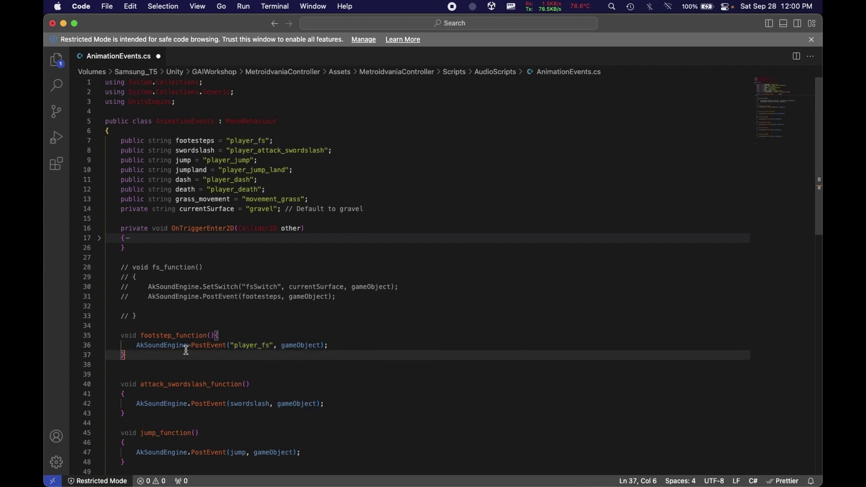
- Replace the > before PostEvent in footstep_function with a dot and save AnimationEvents.cs
{"action": "left_click", "coordinate": [190, 346]}
{"action": "key", "text": "BackSpace"}
{"action": "type", "text": "."}
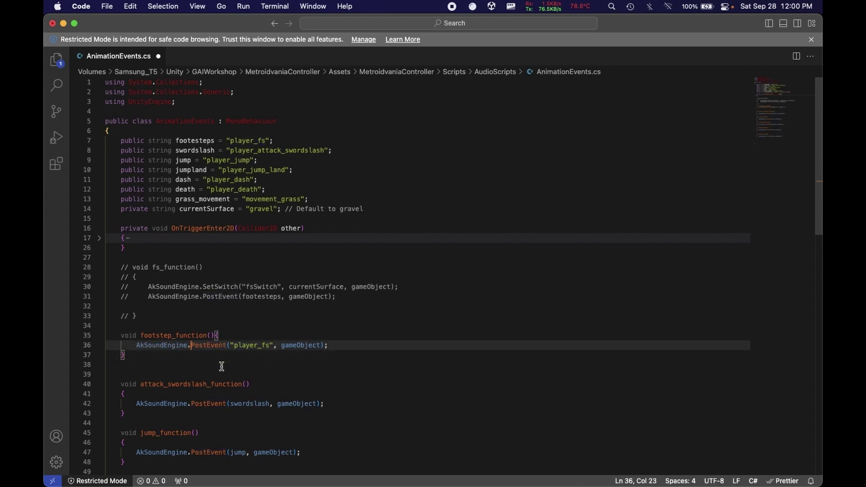
{"action": "left_click", "coordinate": [226, 364]}
{"action": "key", "text": "super+s"}
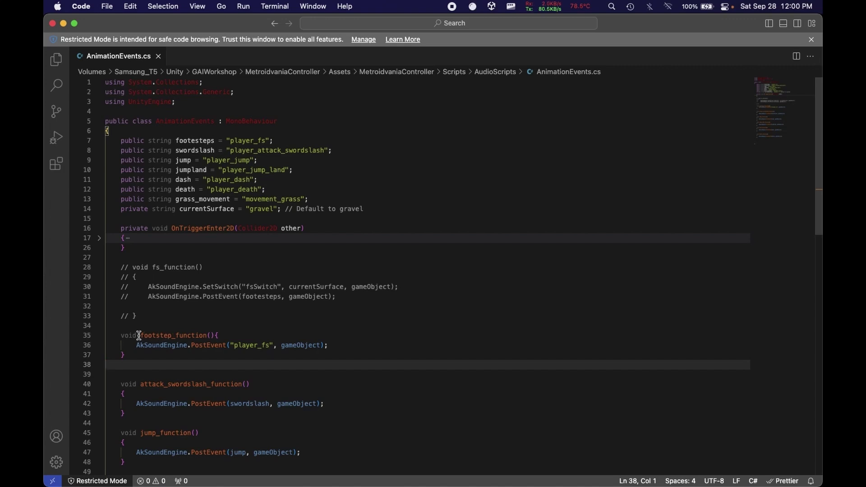
- Highlight footstep_function() in AnimationEvents.cs, and switch to Unity to show the Run clip of DrawCharacter in the Animation window
{"action": "left_click_drag", "start_coordinate": [141, 336], "coordinate": [216, 333]}
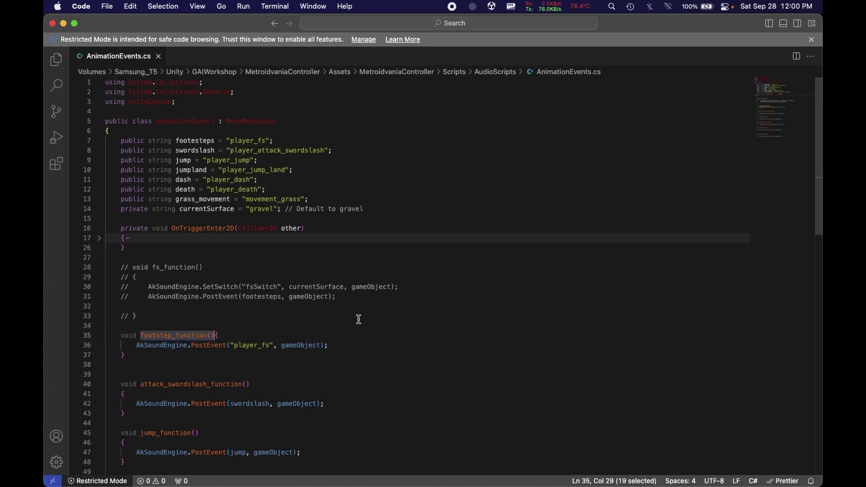
{"action": "key", "text": "ctrl+Right"}
{"action": "key", "text": "ctrl+Right"}
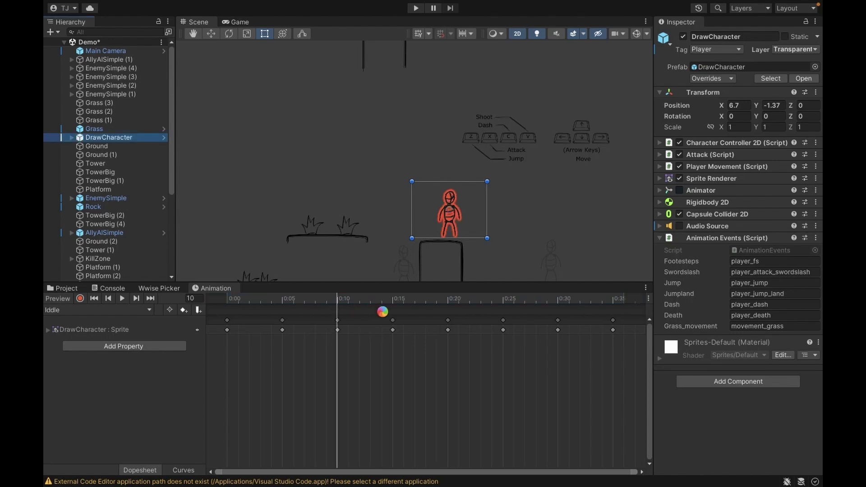
{"action": "left_click", "coordinate": [135, 309]}
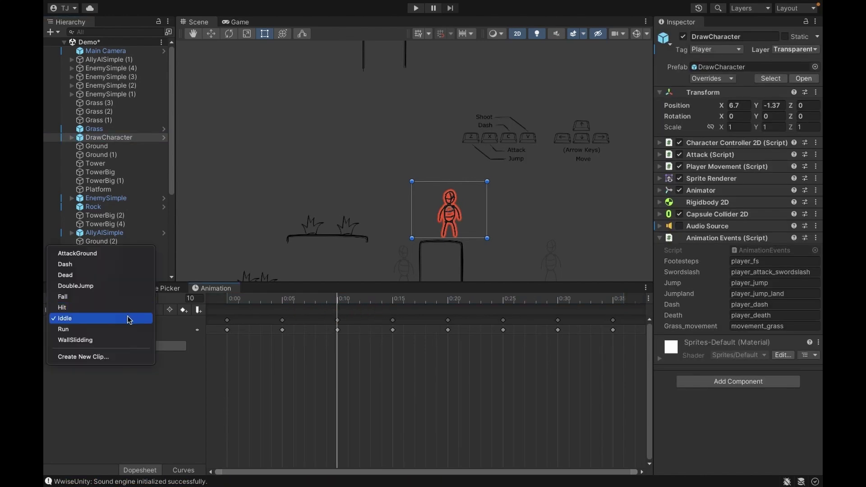
{"action": "left_click", "coordinate": [122, 328]}
- Assign the AnimationEvents method footstep_function ( ) to the Run clip's first animation event, at 0:10
{"action": "left_click", "coordinate": [380, 308]}
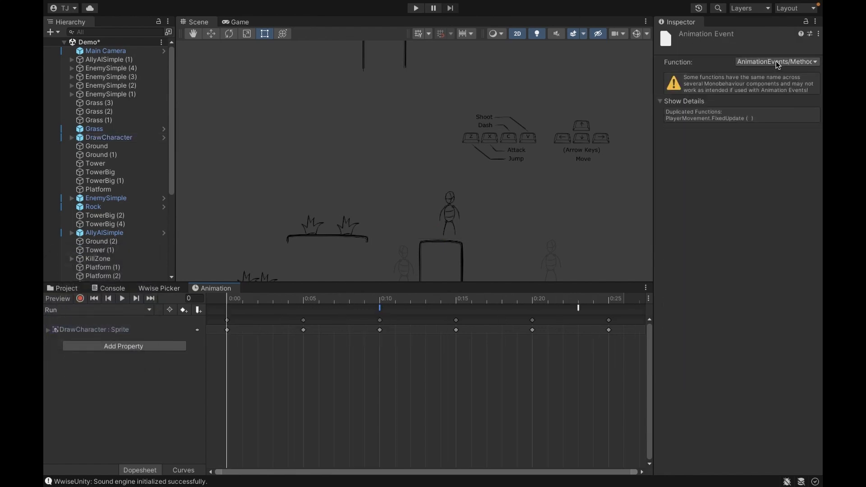
{"action": "left_click", "coordinate": [777, 62]}
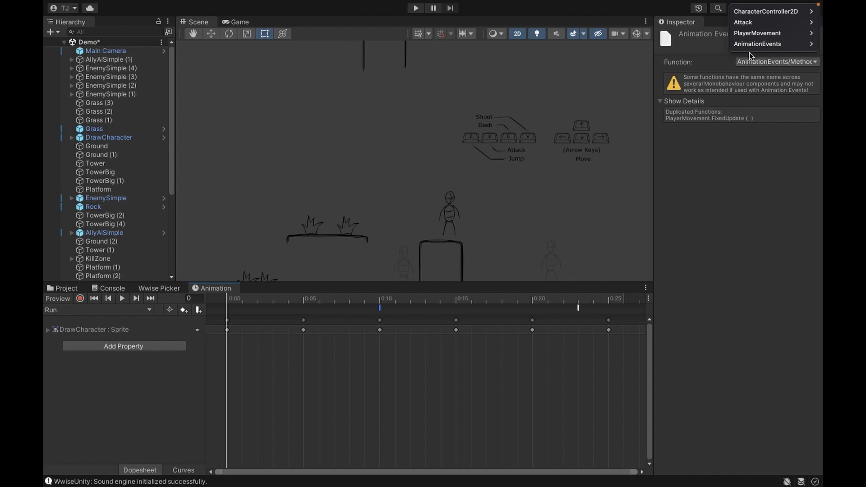
{"action": "mouse_move", "coordinate": [752, 48]}
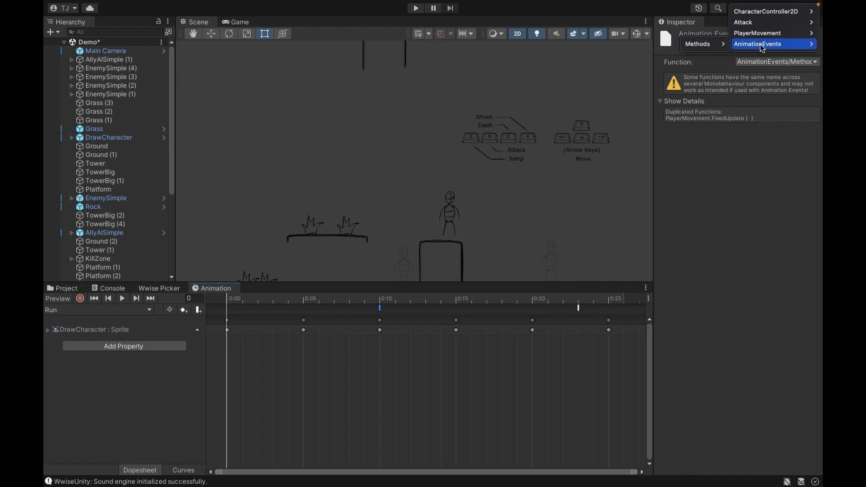
{"action": "mouse_move", "coordinate": [699, 48]}
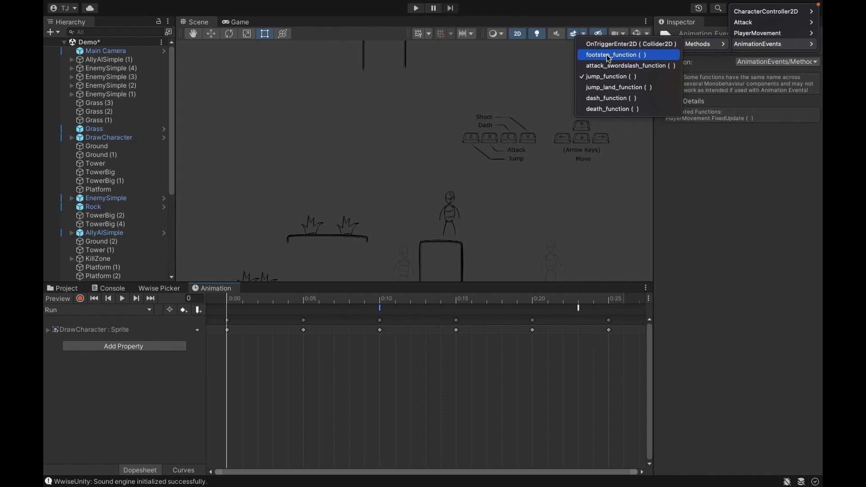
{"action": "left_click", "coordinate": [639, 57]}
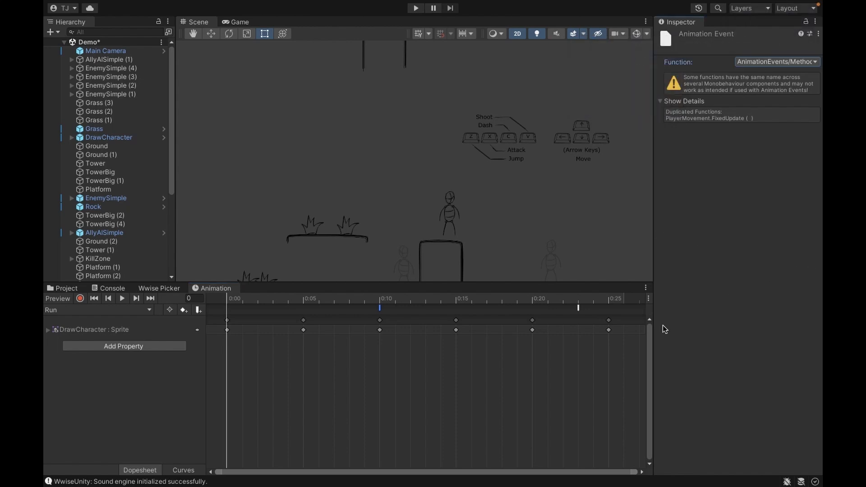
- Assign footstep_function ( ) from AnimationEvents to the Run clip's second animation event, at about 0:23, and move the playhead to frame 10
{"action": "left_click", "coordinate": [578, 307]}
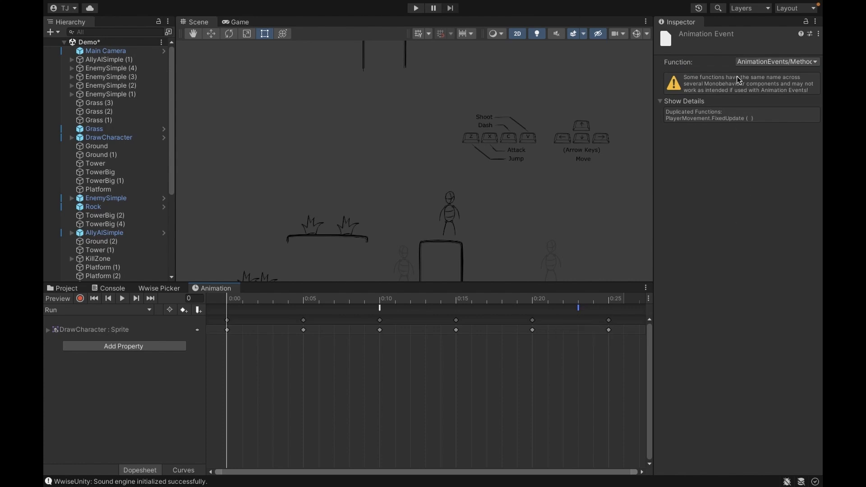
{"action": "left_click", "coordinate": [759, 62]}
{"action": "mouse_move", "coordinate": [706, 45]}
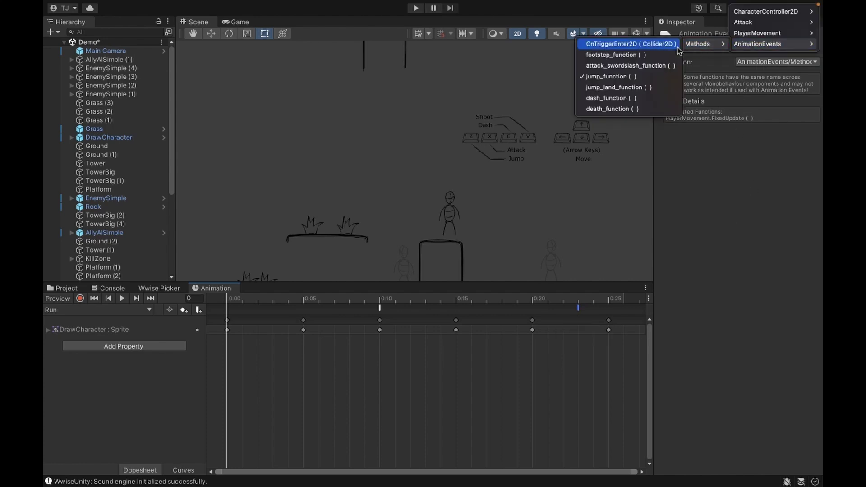
{"action": "left_click", "coordinate": [619, 55]}
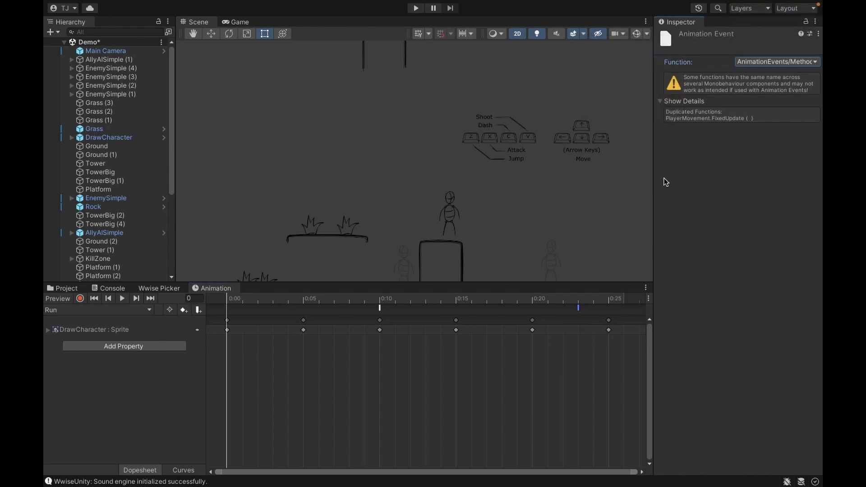
{"action": "left_click_drag", "start_coordinate": [360, 297], "coordinate": [377, 296]}
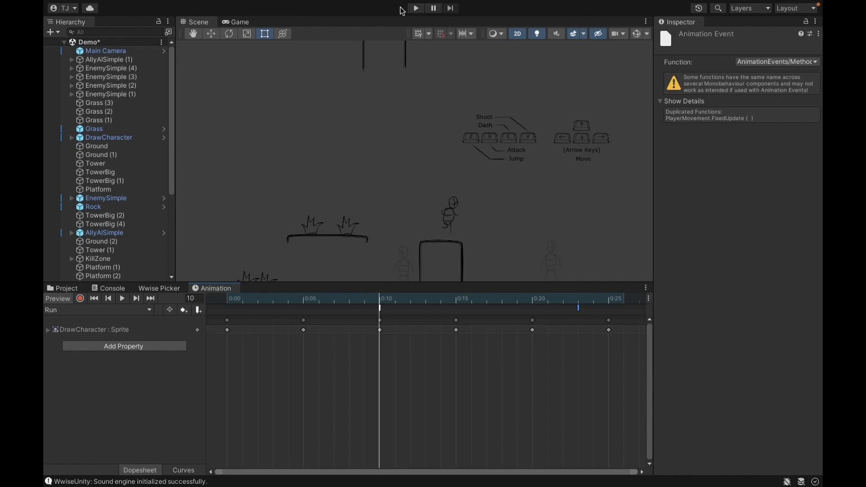
- Play-test the Demo scene by running the character both ways and jumping to check the sounds, and exit play mode
{"action": "left_click", "coordinate": [415, 8]}
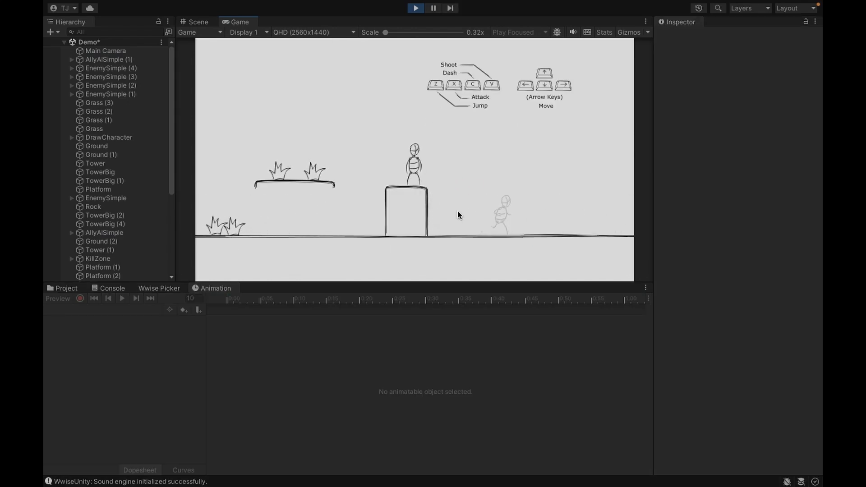
{"action": "key", "text": "Right"}
{"action": "key", "text": "Left"}
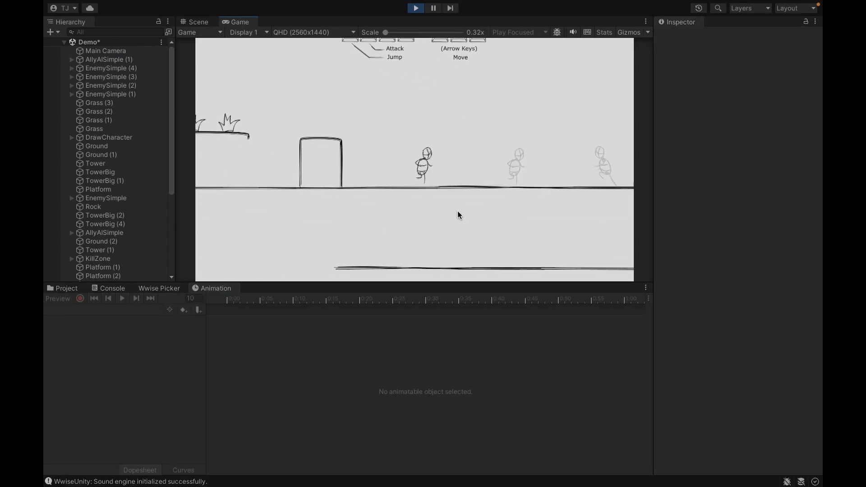
{"action": "key", "text": "Right"}
{"action": "key", "text": "Left"}
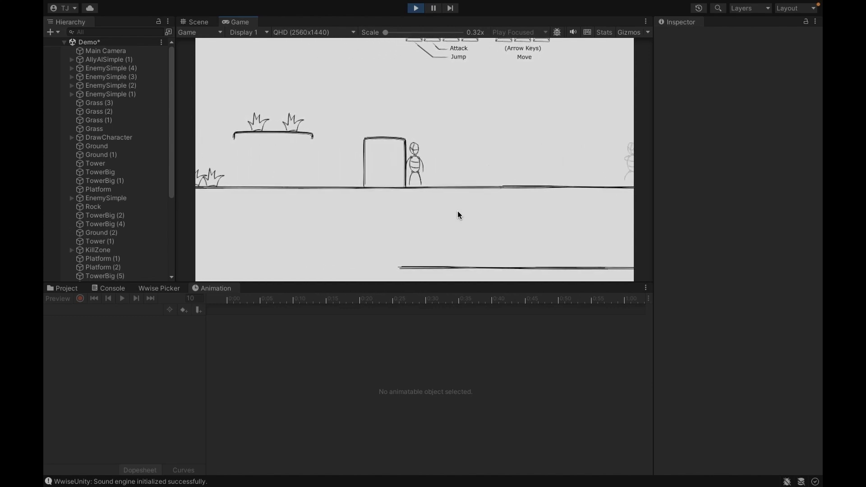
{"action": "key", "text": "z"}
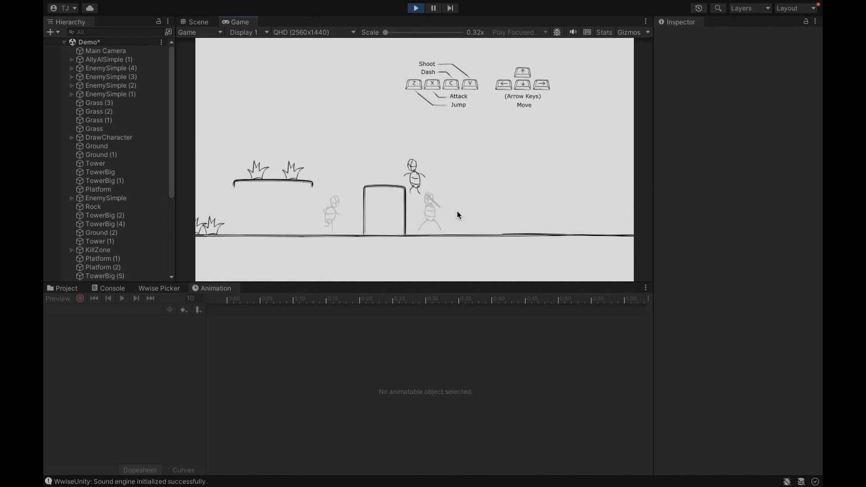
{"action": "key", "text": "z"}
{"action": "key", "text": "z"}
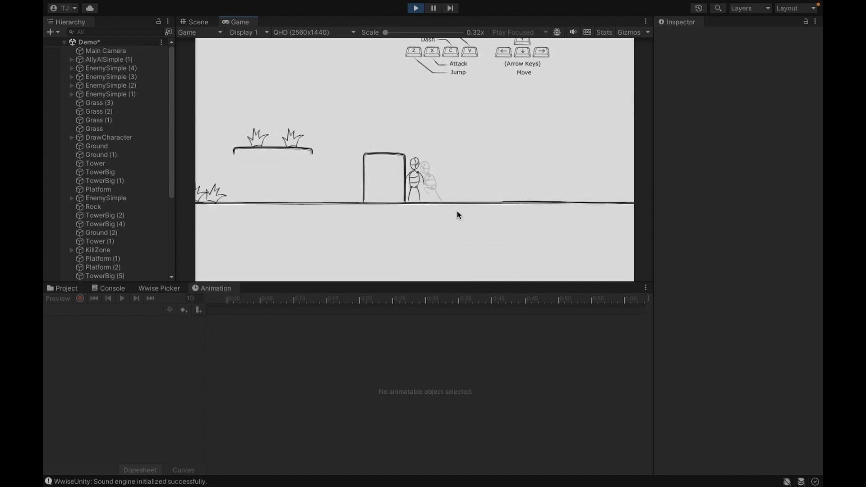
{"action": "key", "text": "z"}
{"action": "key", "text": "Right"}
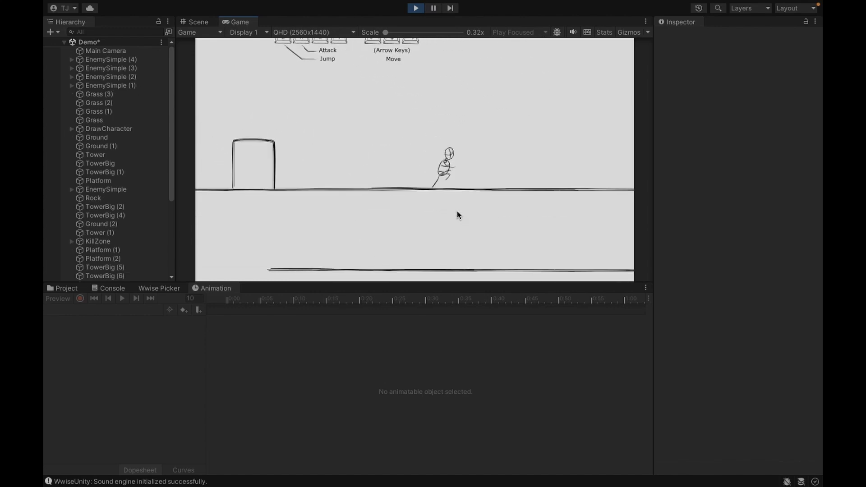
{"action": "left_click", "coordinate": [415, 7]}
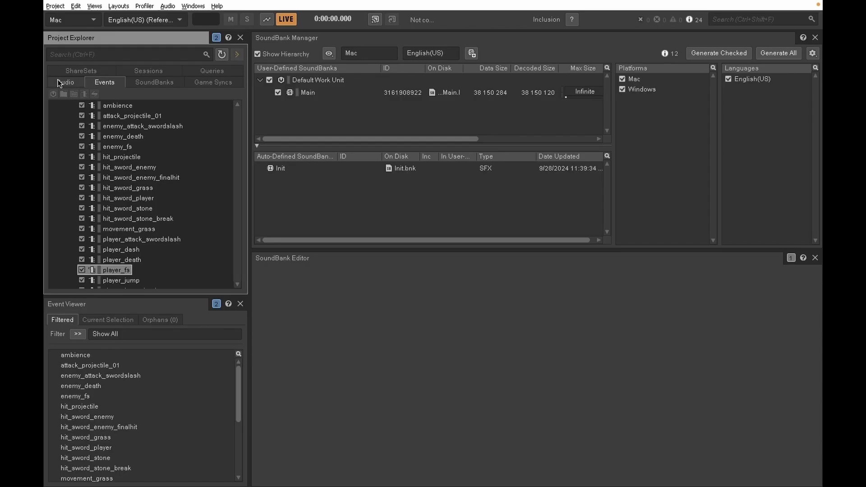
- Switch to Wwise and examine player_fs and its player_fs_gravel container under the player actor-mixer in the Actor-Mixer Hierarchy
{"action": "left_click", "coordinate": [58, 80]}
{"action": "left_click", "coordinate": [123, 187]}
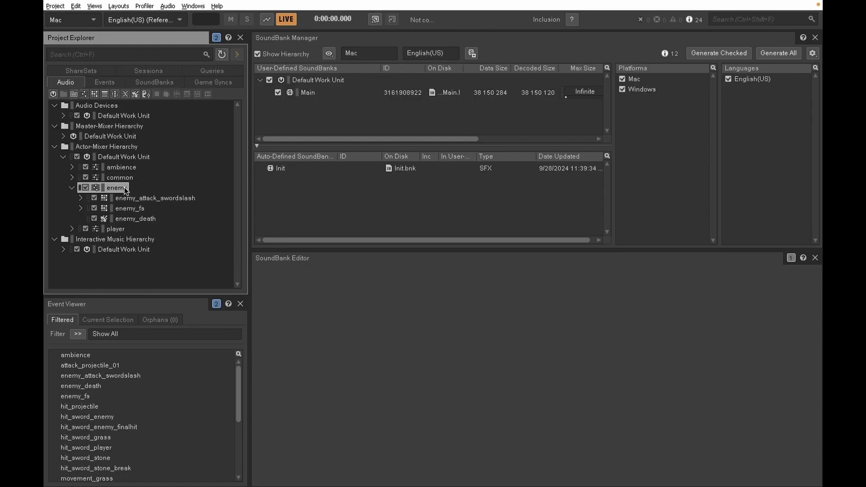
{"action": "key", "text": "Left"}
{"action": "key", "text": "Right"}
{"action": "key", "text": "Left"}
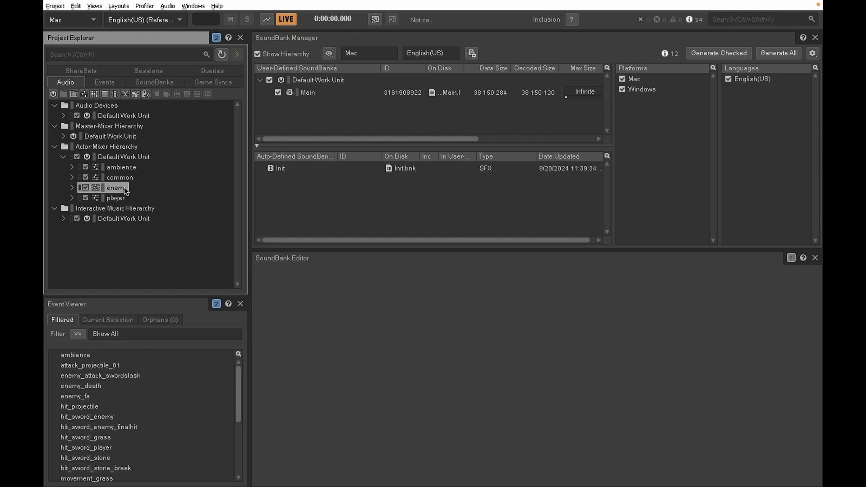
{"action": "key", "text": "Down"}
{"action": "key", "text": "Right"}
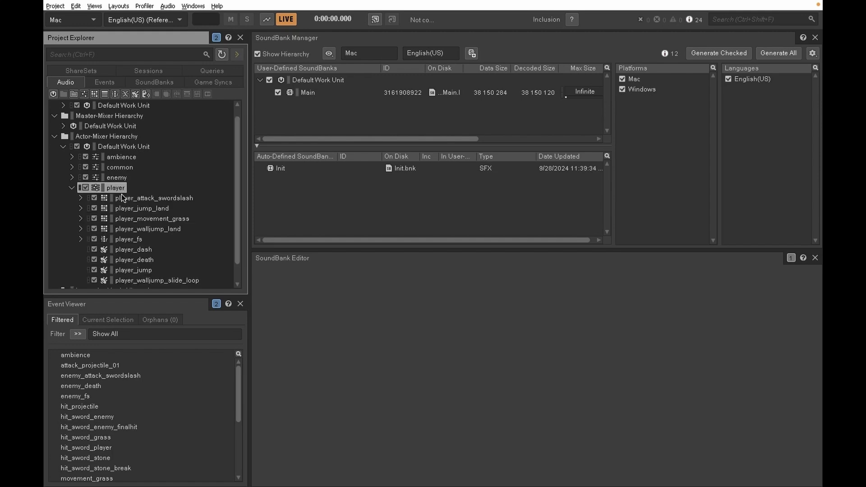
{"action": "left_click", "coordinate": [139, 239]}
{"action": "key", "text": "Right"}
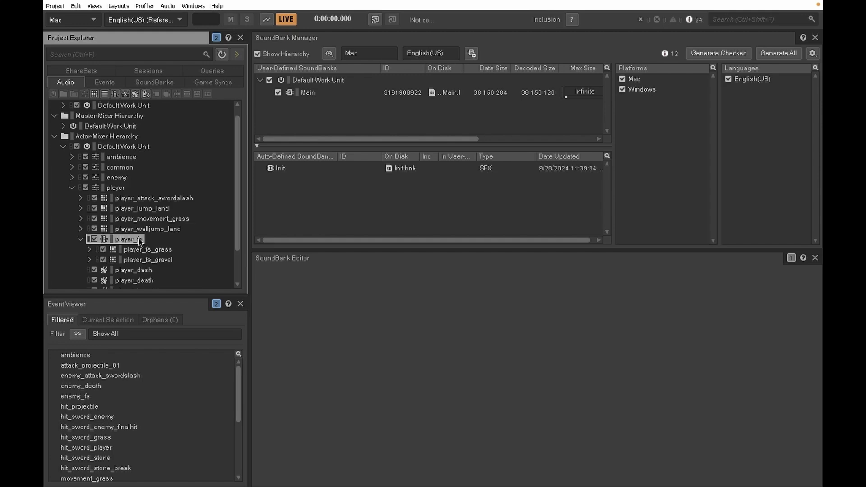
{"action": "left_click", "coordinate": [145, 260]}
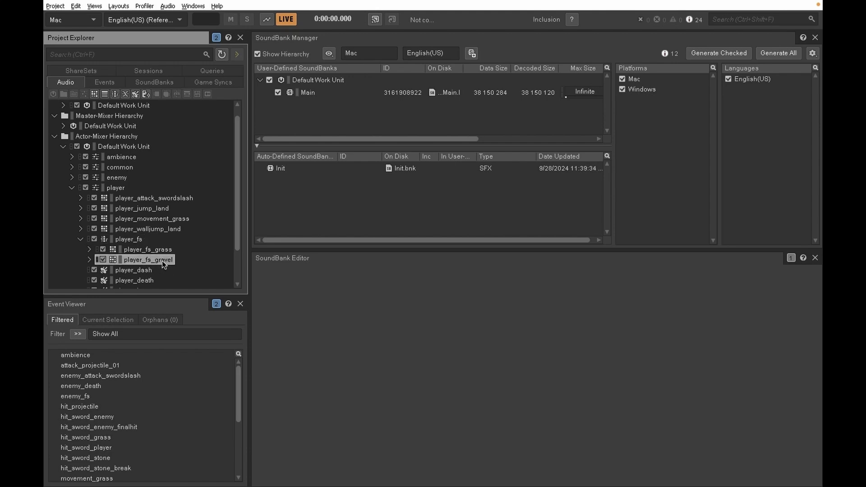
- Change Wwise to the Designer layout and examine the switch group, default switch and assigned objects of player_fs
{"action": "left_click", "coordinate": [125, 239]}
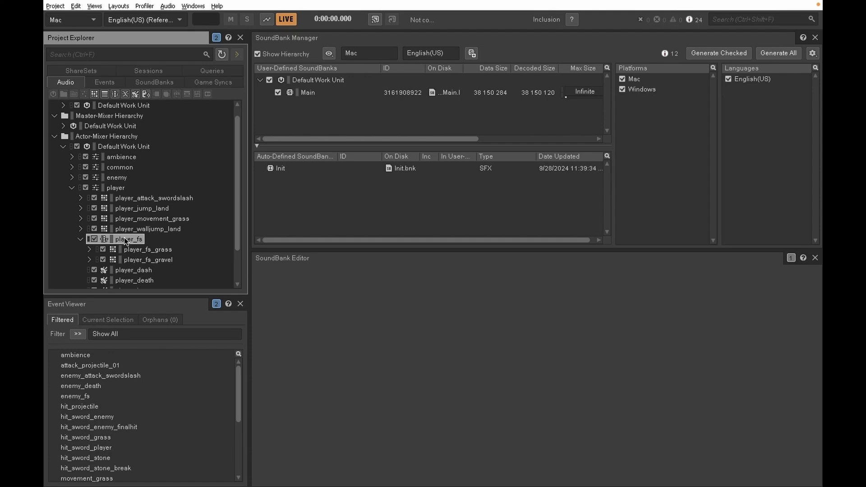
{"action": "key", "text": "F5"}
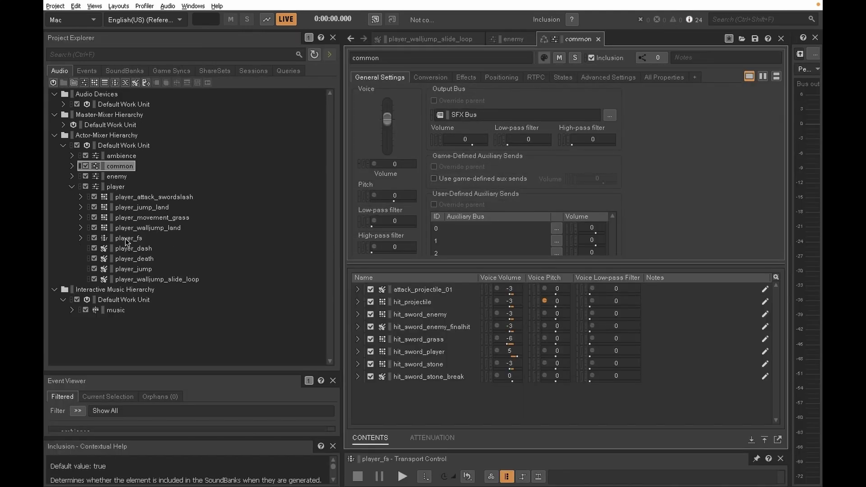
{"action": "left_click", "coordinate": [128, 239]}
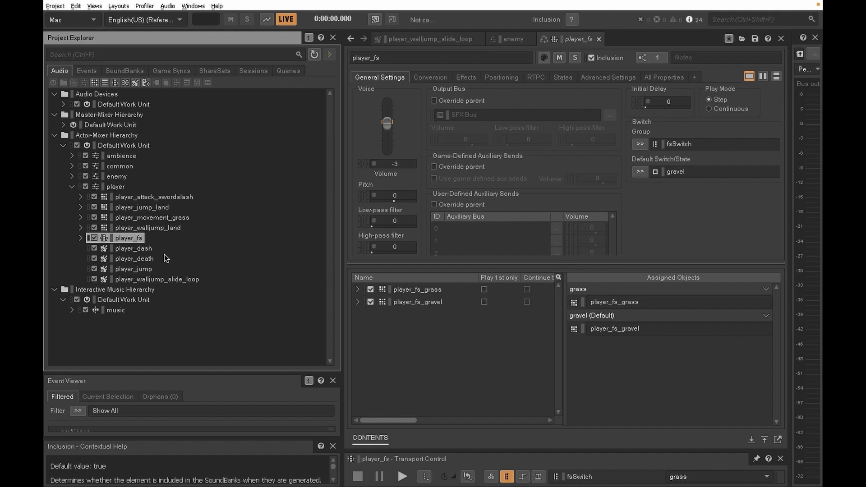
{"action": "key", "text": "Right"}
{"action": "key", "text": "Down"}
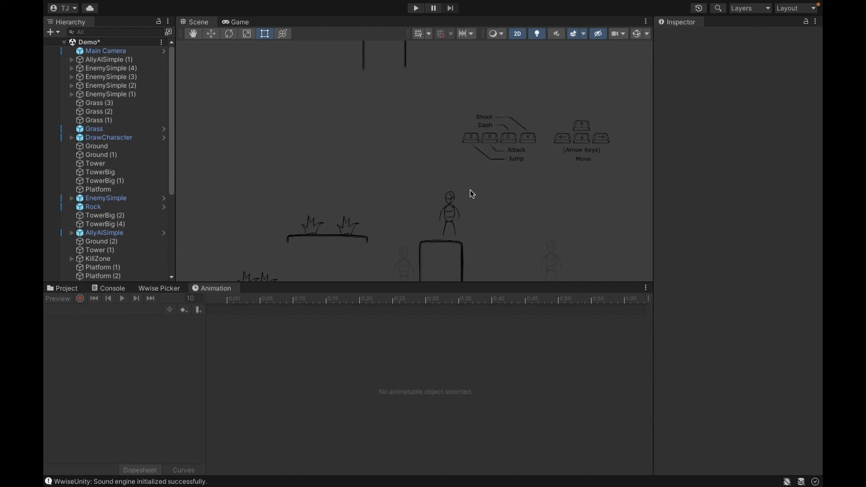
- Switch to the workshop's GitHub repository in Firefox and examine the README's prerequisites and project paths, comparing it with the Discord project-files post
{"action": "scroll", "coordinate": [444, 164], "scroll_direction": "down", "scroll_amount": 3}
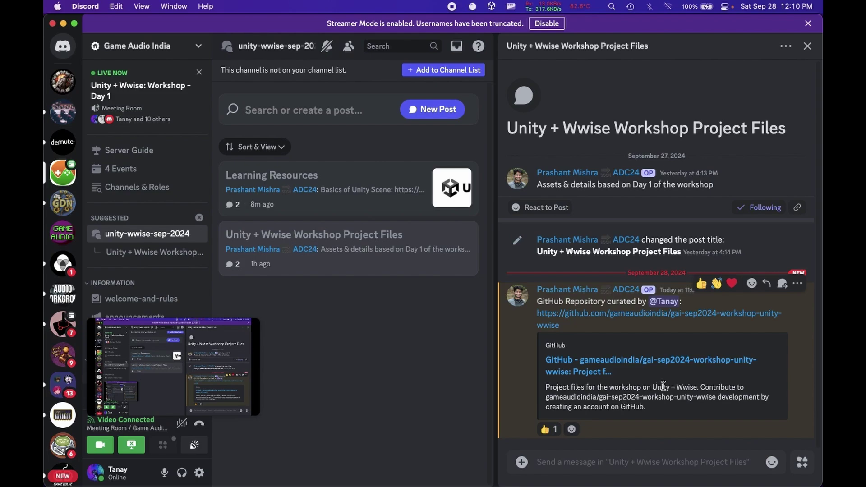
{"action": "key", "text": "ctrl+Right"}
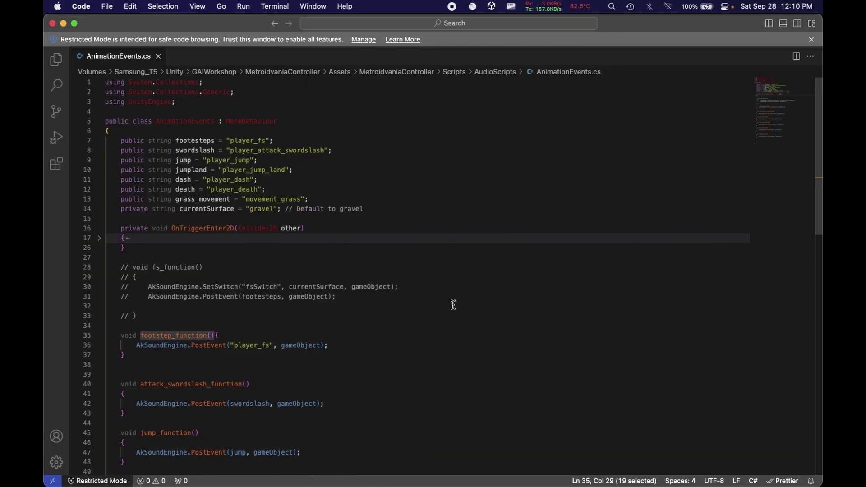
{"action": "key", "text": "ctrl+Up"}
{"action": "key", "text": "ctrl+Up"}
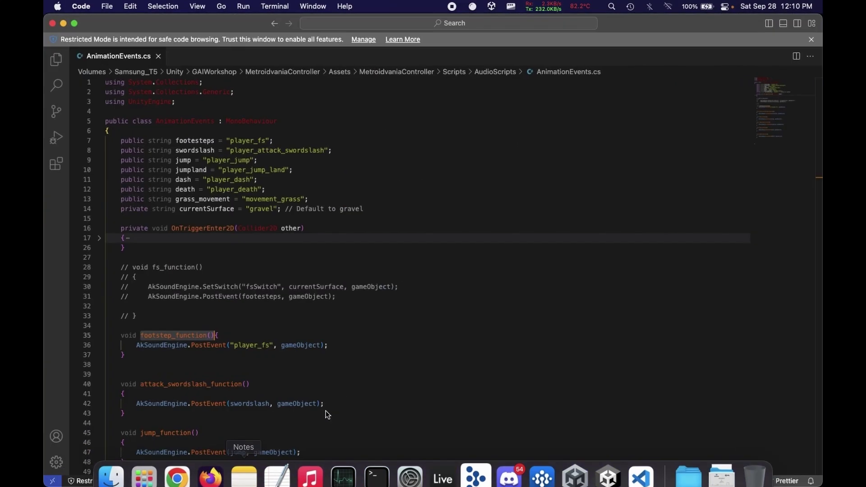
{"action": "key", "text": "super+Tab"}
{"action": "scroll", "coordinate": [321, 190], "scroll_direction": "up", "scroll_amount": 1}
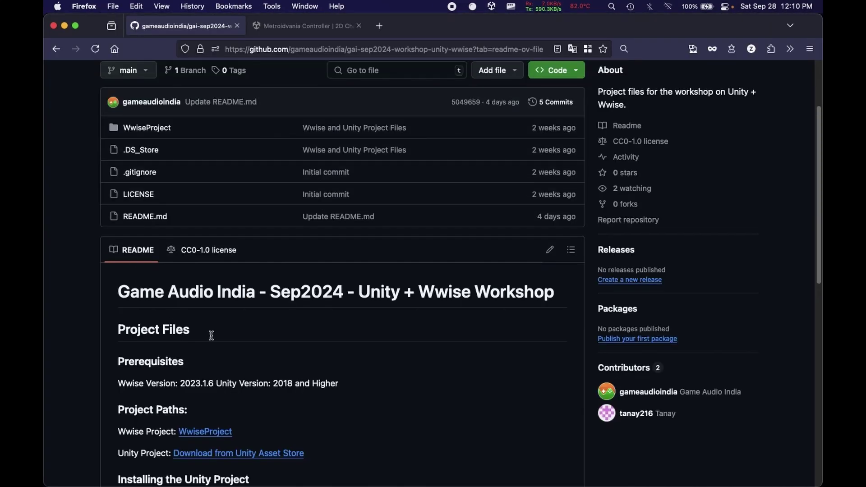
{"action": "key", "text": "super+Tab"}
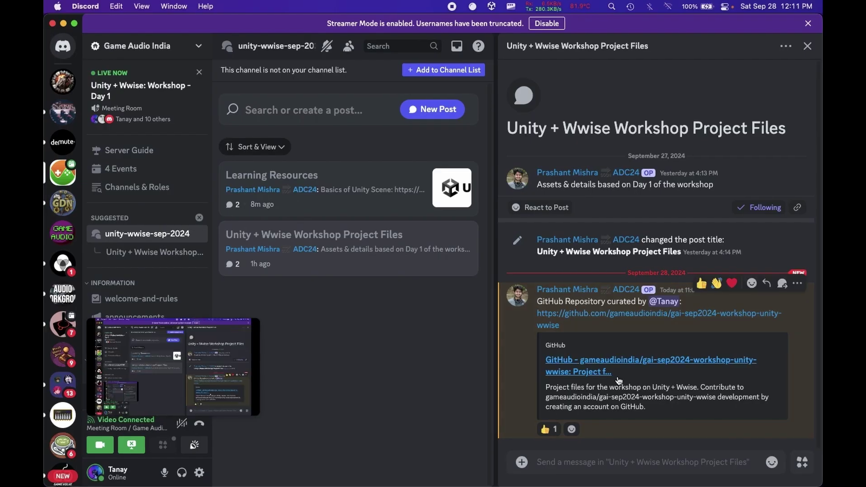
{"action": "key", "text": "super+Tab"}
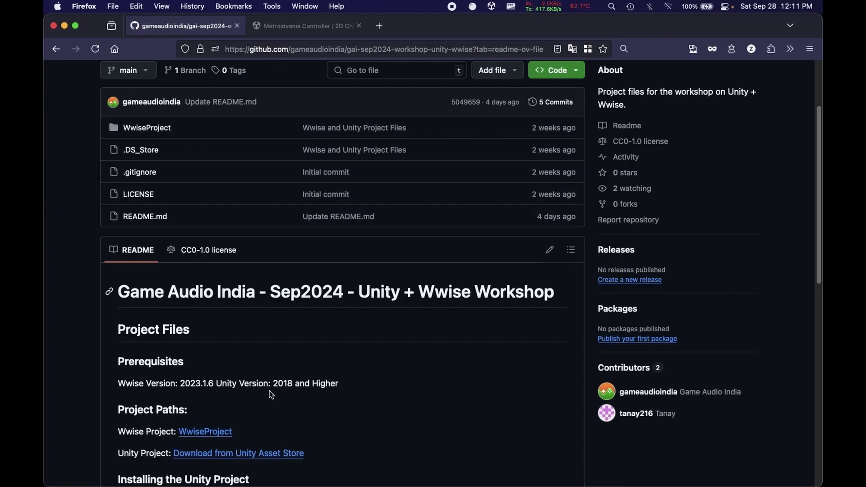
{"action": "scroll", "coordinate": [268, 458], "scroll_direction": "down", "scroll_amount": 1}
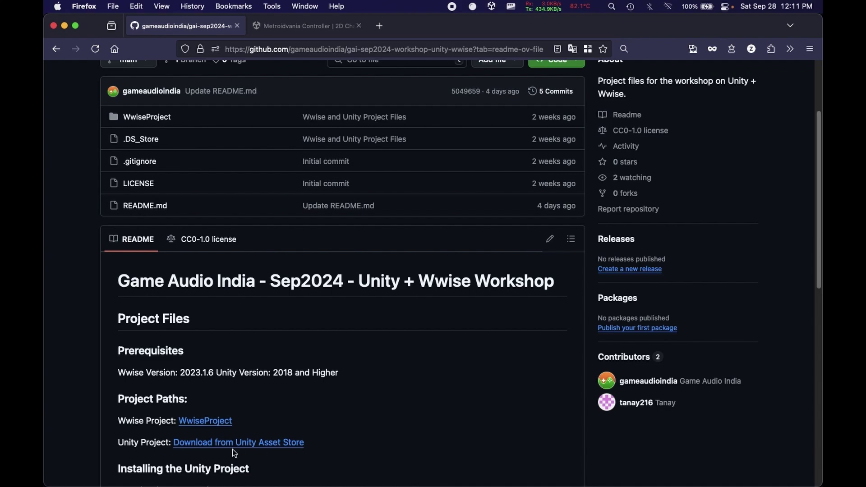
- Switch to Discord, move the floating stream preview clear of the channel list, and view the Meeting Room participants under Meetups
{"action": "key", "text": "ctrl+Left"}
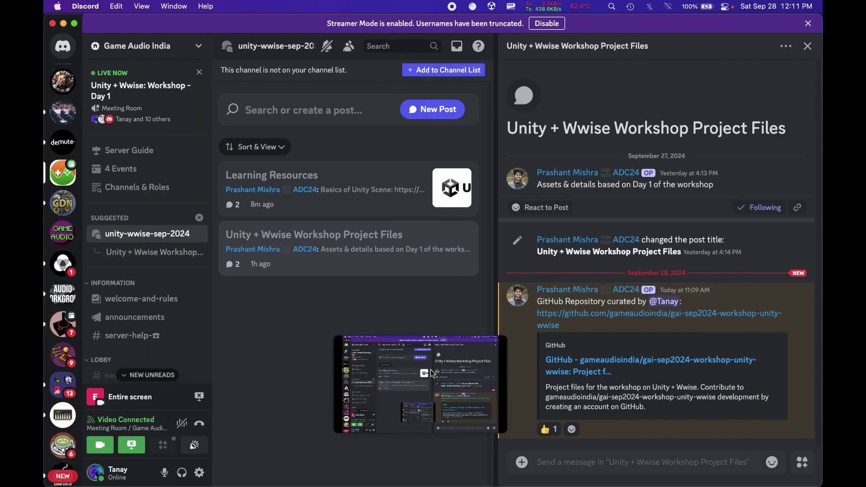
{"action": "left_click_drag", "start_coordinate": [432, 373], "coordinate": [738, 338]}
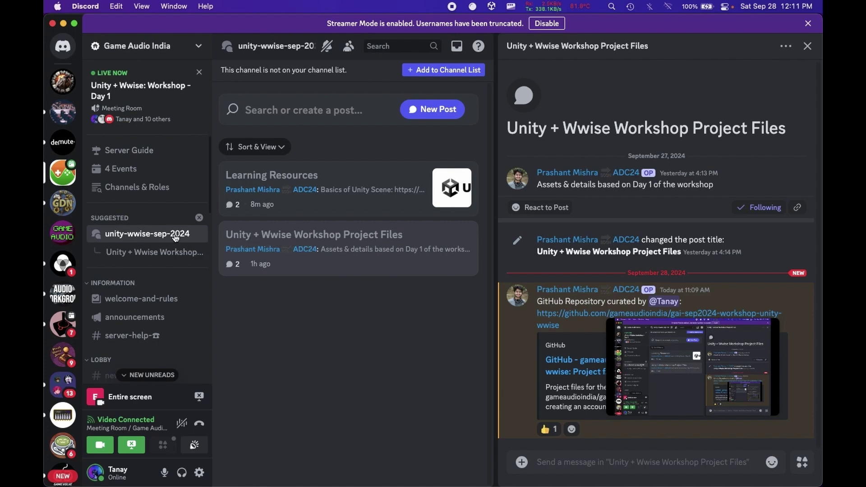
{"action": "scroll", "coordinate": [176, 233], "scroll_direction": "down", "scroll_amount": 5}
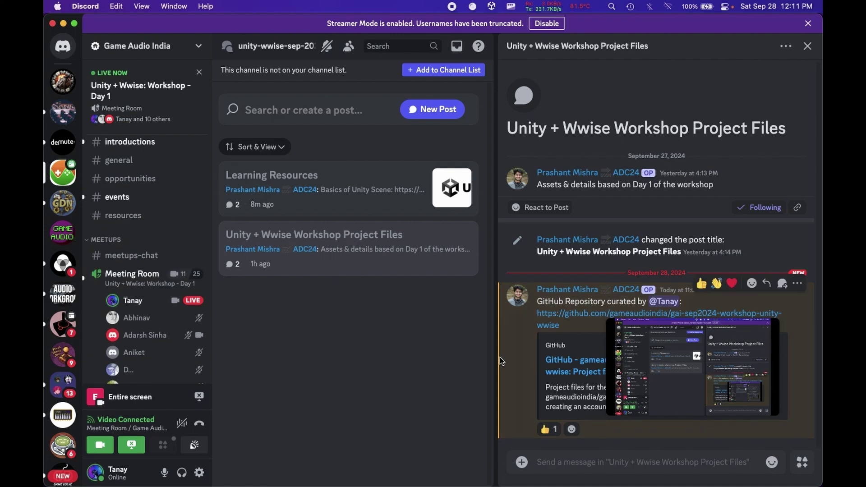
{"action": "scroll", "coordinate": [185, 244], "scroll_direction": "down", "scroll_amount": 3}
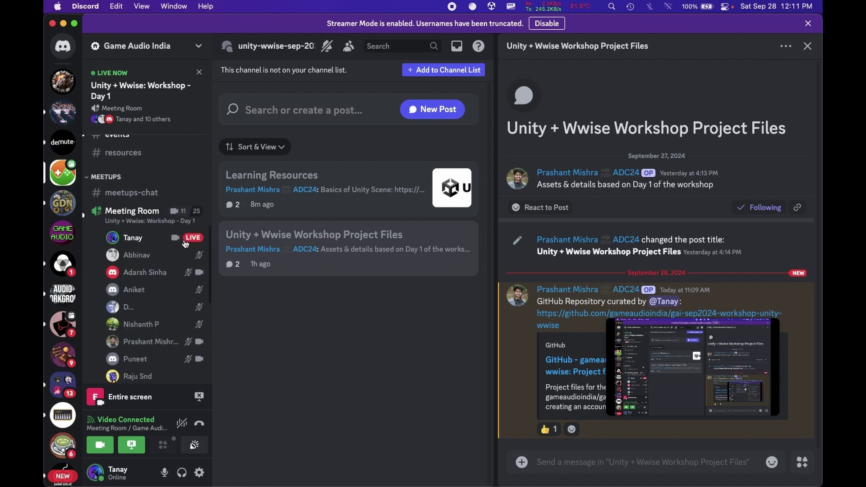
{"action": "scroll", "coordinate": [185, 243], "scroll_direction": "down", "scroll_amount": 1}
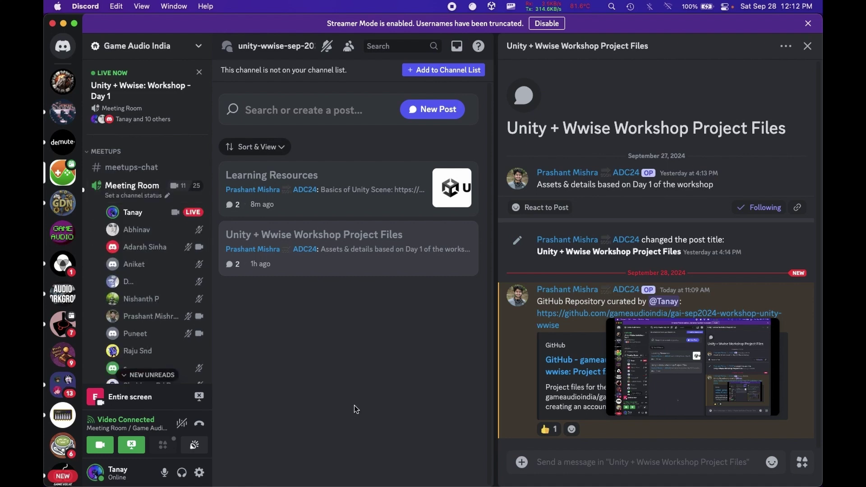